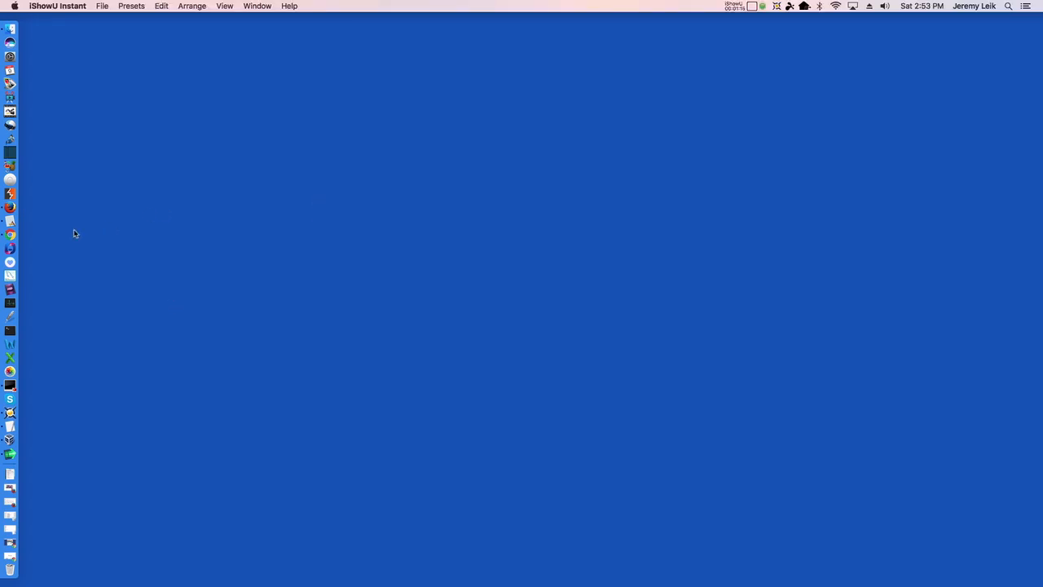
In Chrome, load cdimage.ubuntu.com/daily-live/current/HEADER.html to show the Ubuntu 17.10 daily build page
click(10, 235)
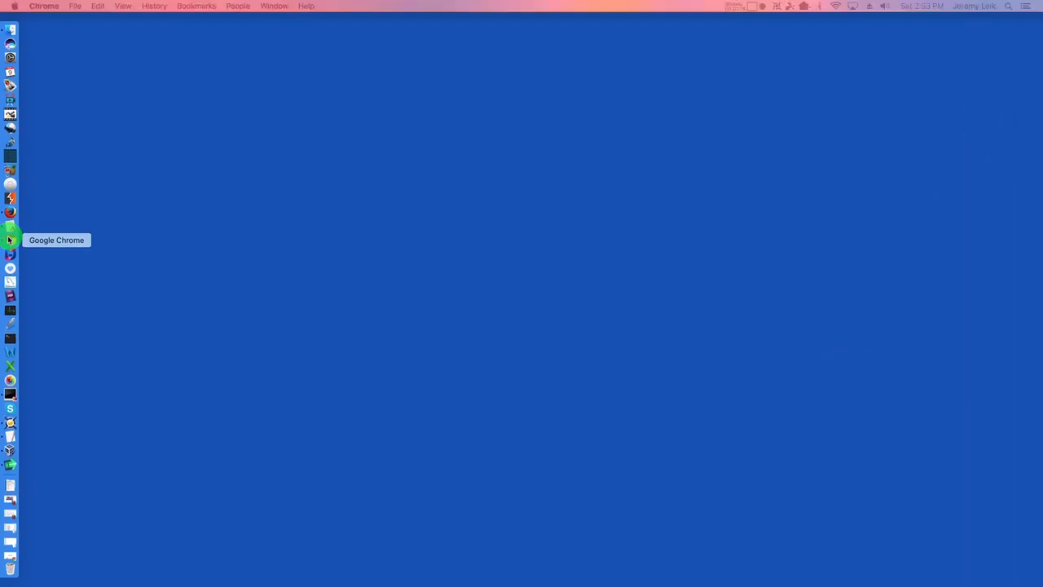
click(9, 239)
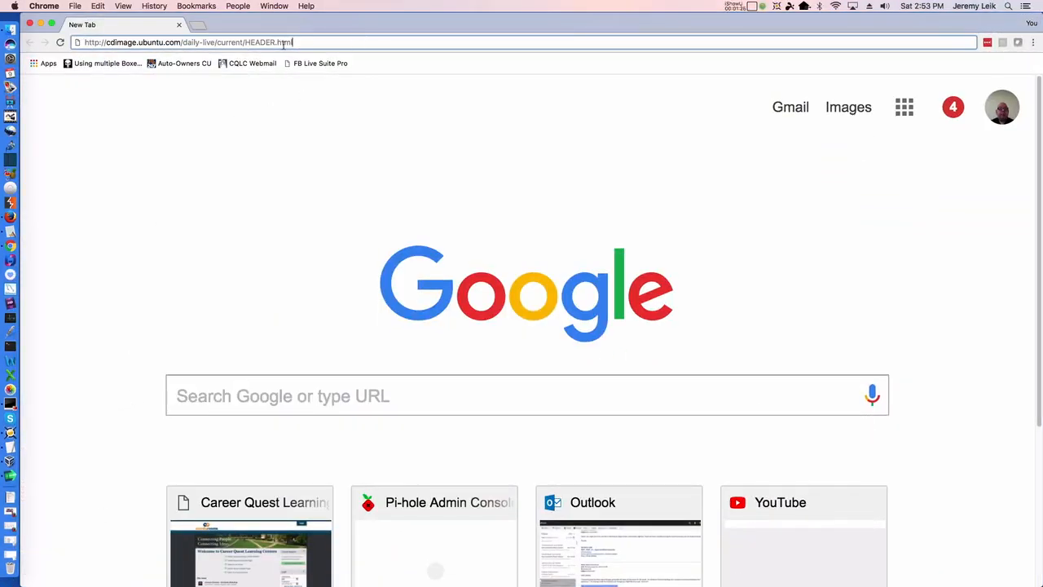
click(334, 42)
key(Return)
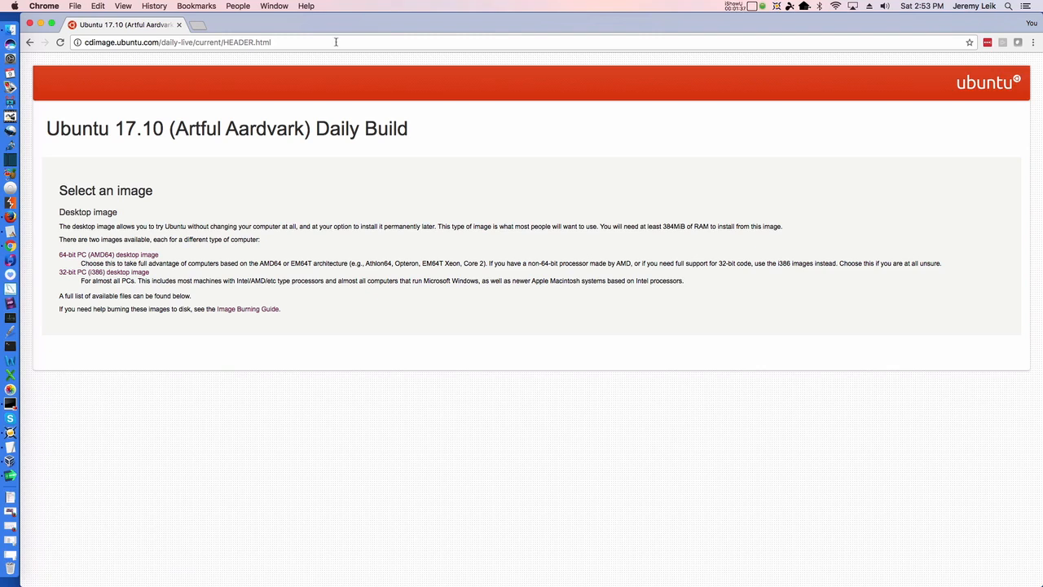
Download the 64-bit PC (AMD64) desktop image artful-desktop-amd64.iso into Downloads/ISO_2017
click(73, 258)
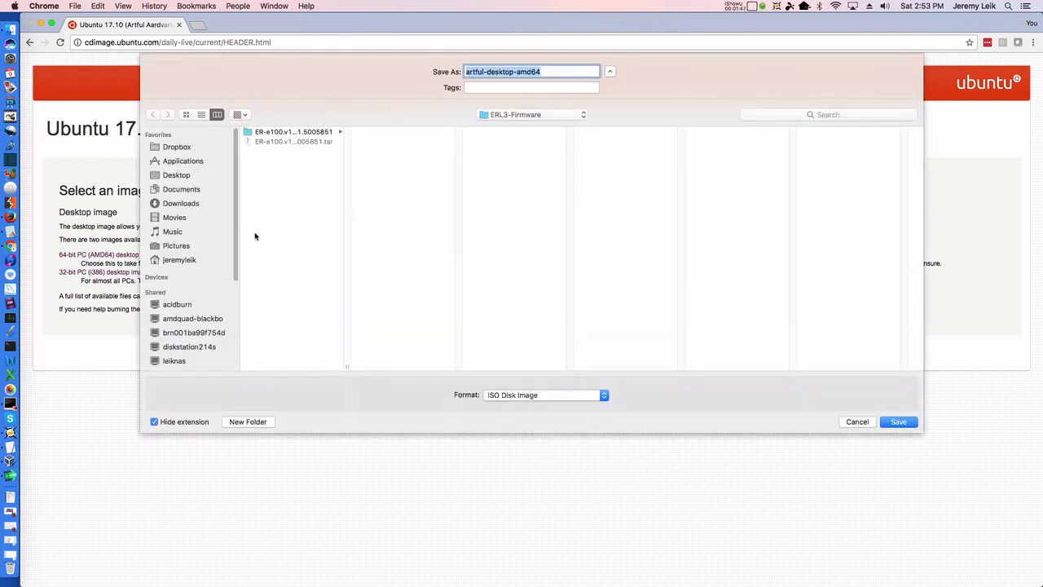
click(176, 203)
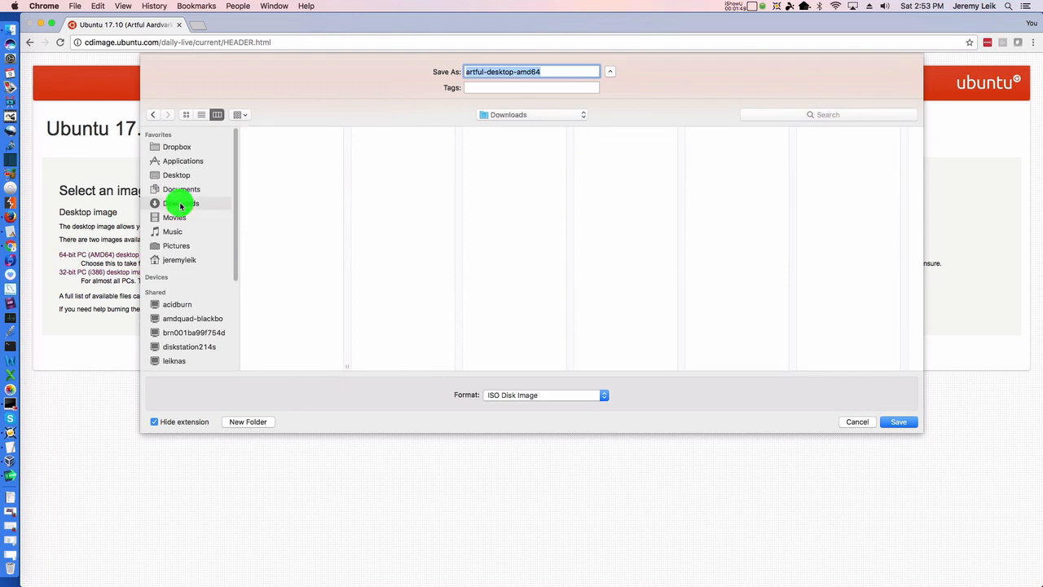
scroll(296, 255, down, 15)
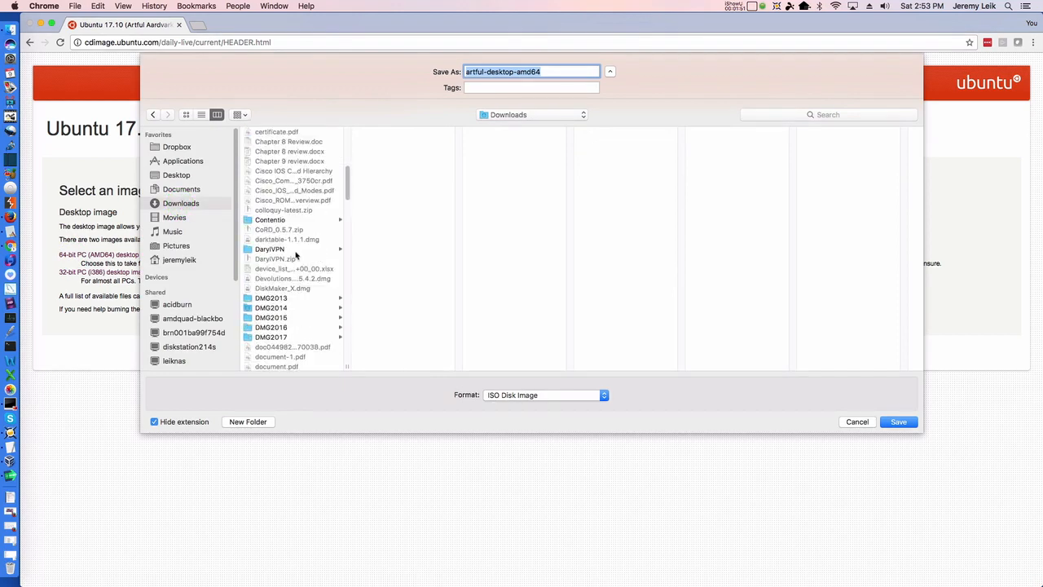
scroll(296, 255, down, 10)
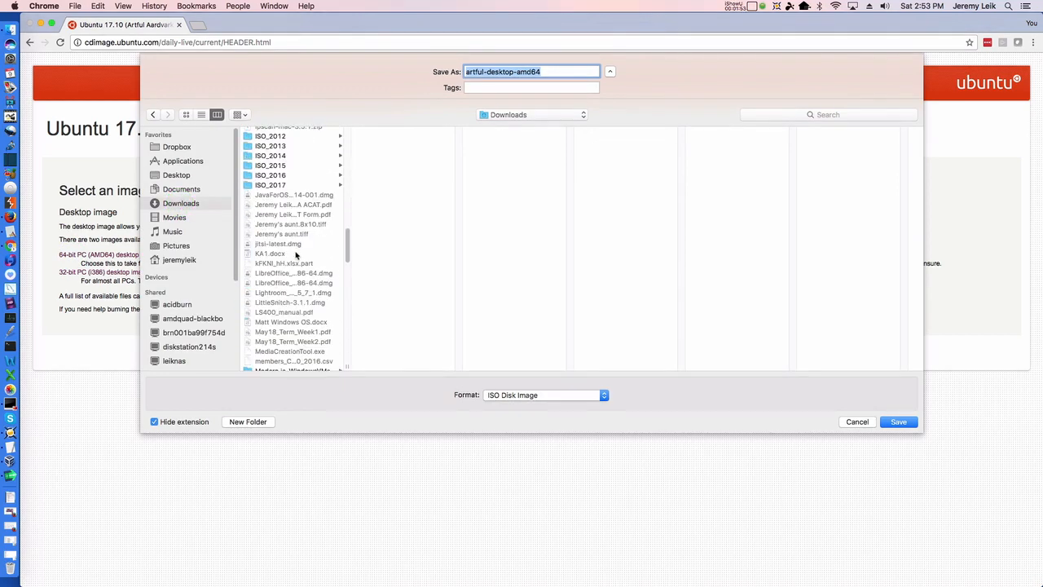
click(271, 186)
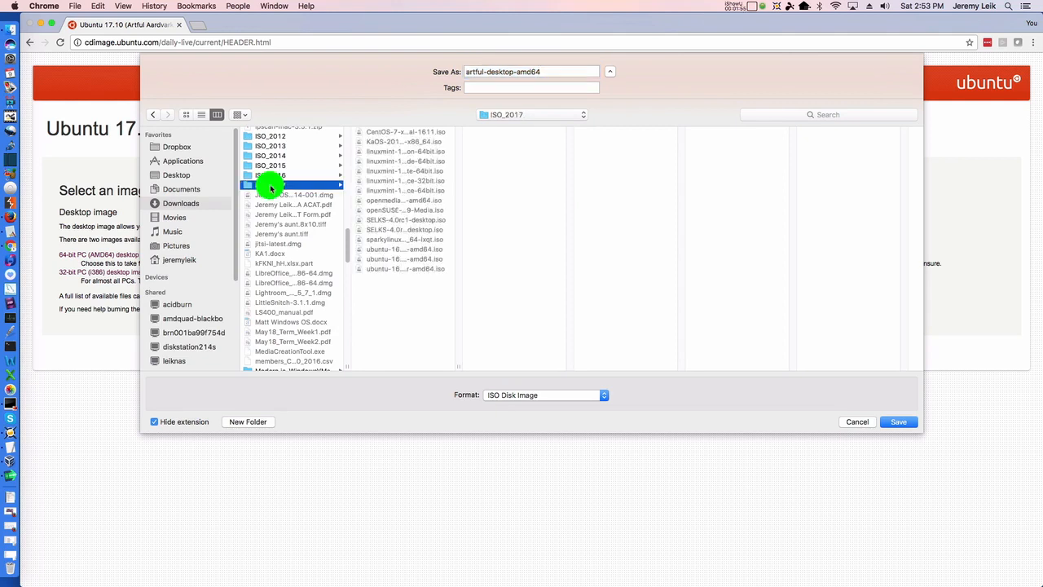
click(907, 425)
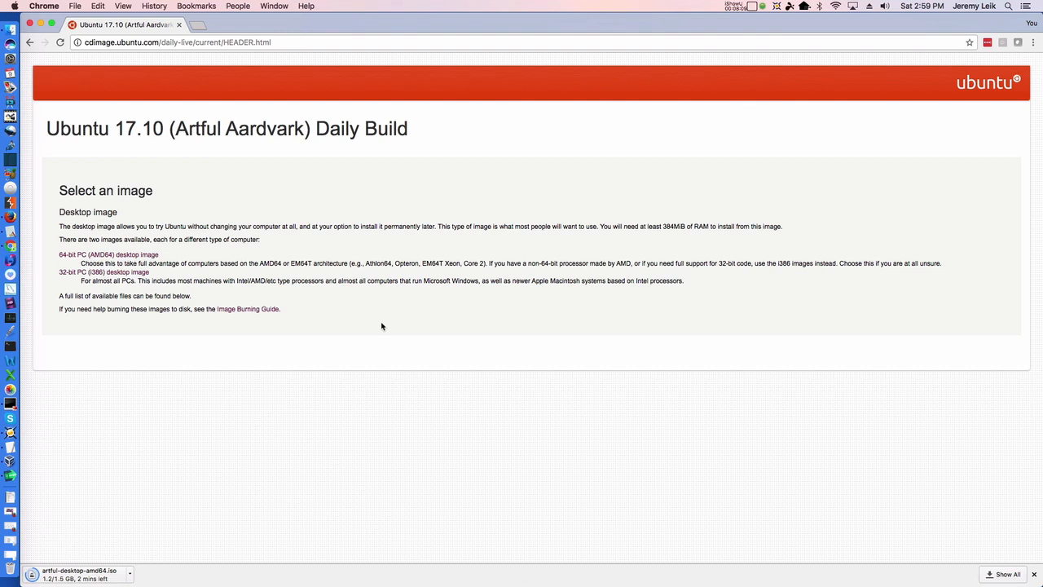
Check the running download's options, then show chrome://downloads from the Chrome menu
click(131, 575)
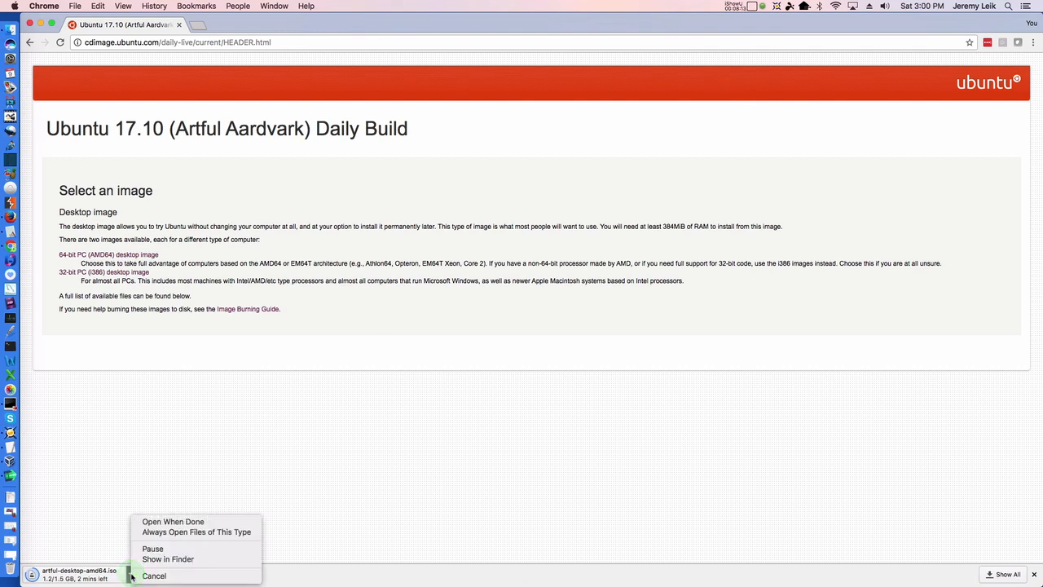
click(118, 478)
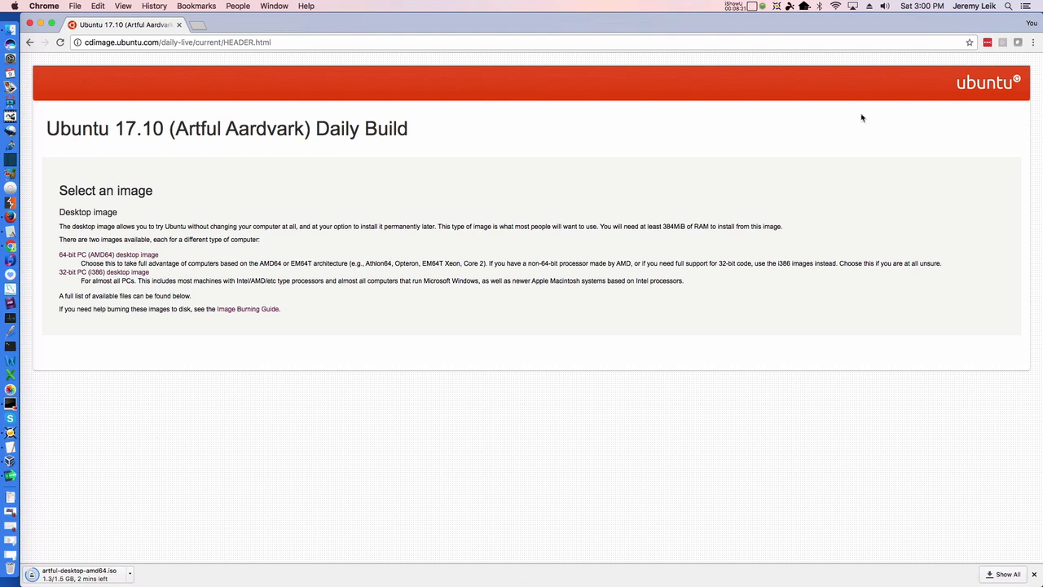
click(1033, 44)
click(910, 104)
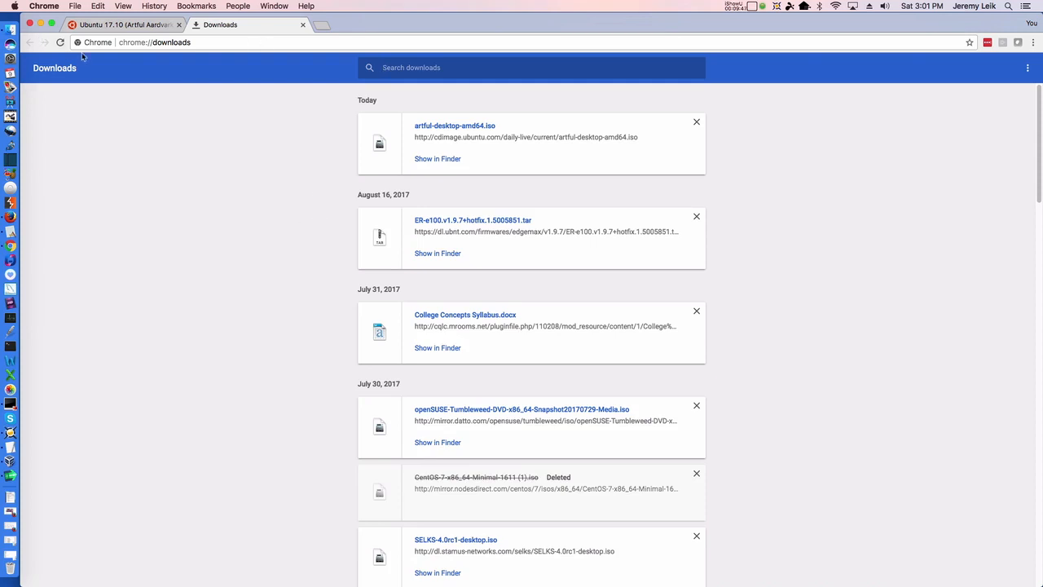
Minimise Chrome, launch VirtualBox from the Dock and maximise its Manager window
click(41, 24)
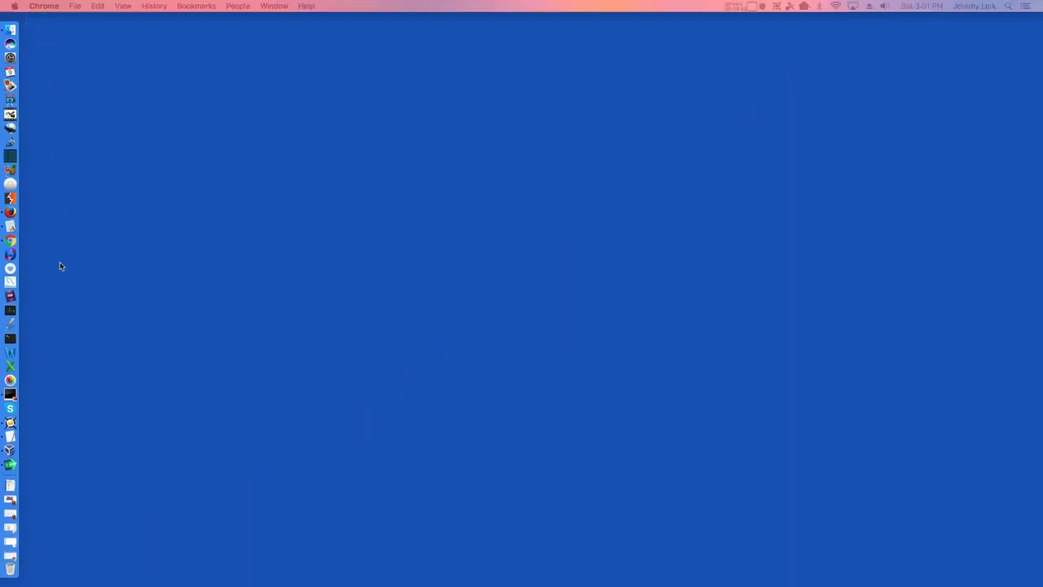
click(10, 452)
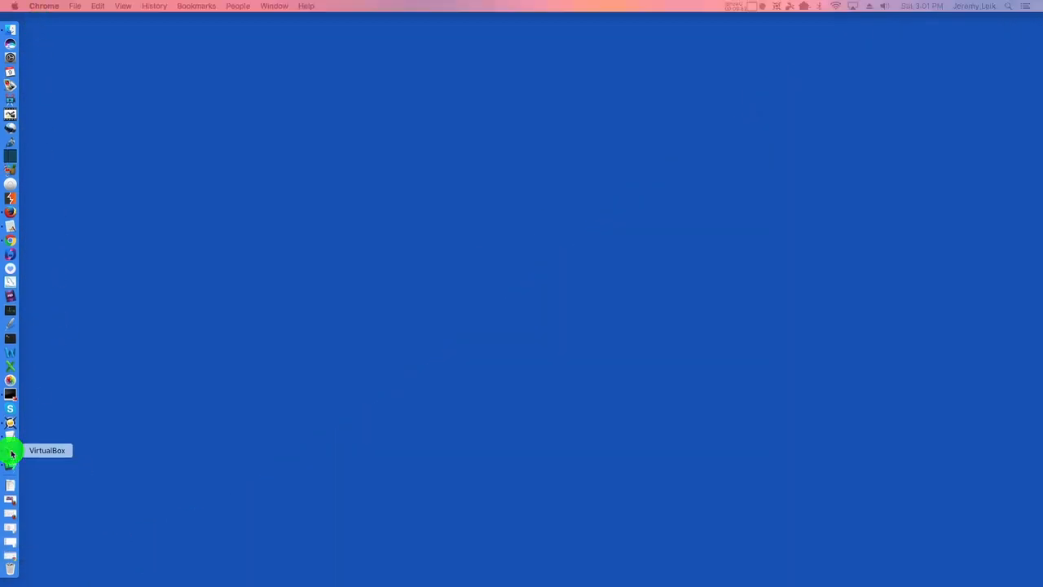
drag(1042, 122, 326, 9)
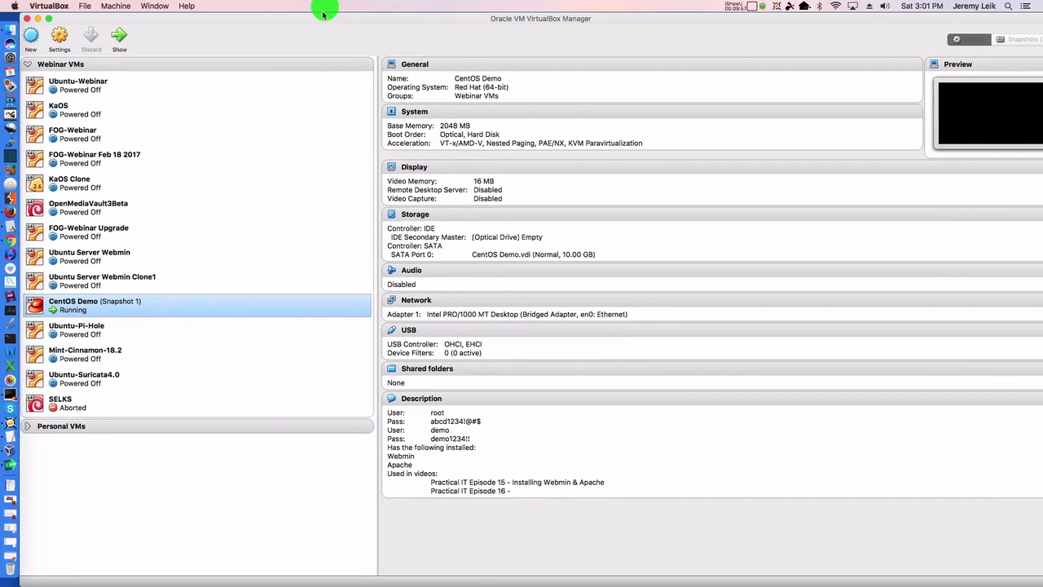
double_click(321, 16)
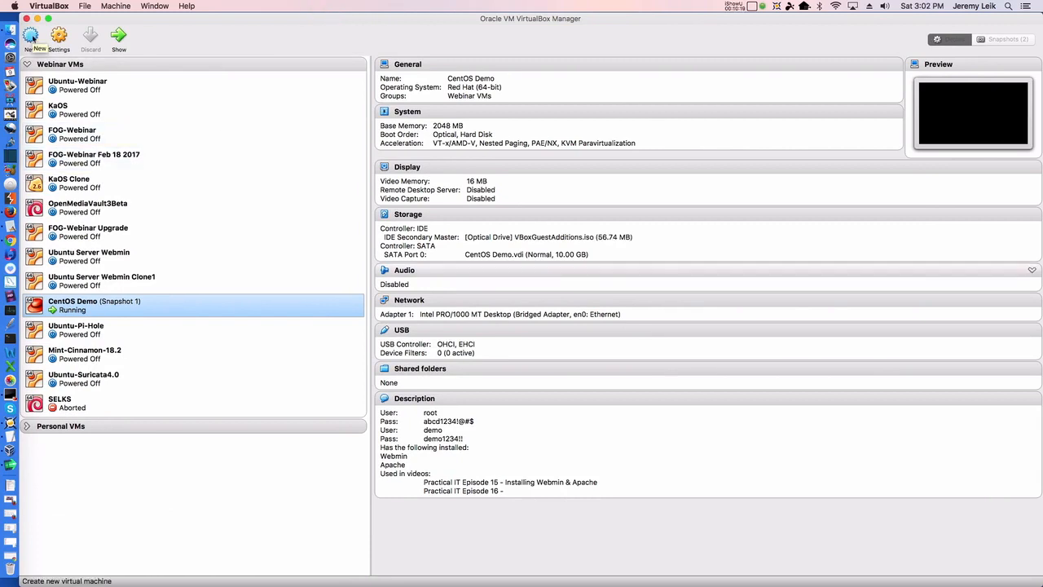
Create a new Ubuntu (64-bit) machine named 'Ubuntu 17.10 Daily' with 4096 MB memory
click(30, 36)
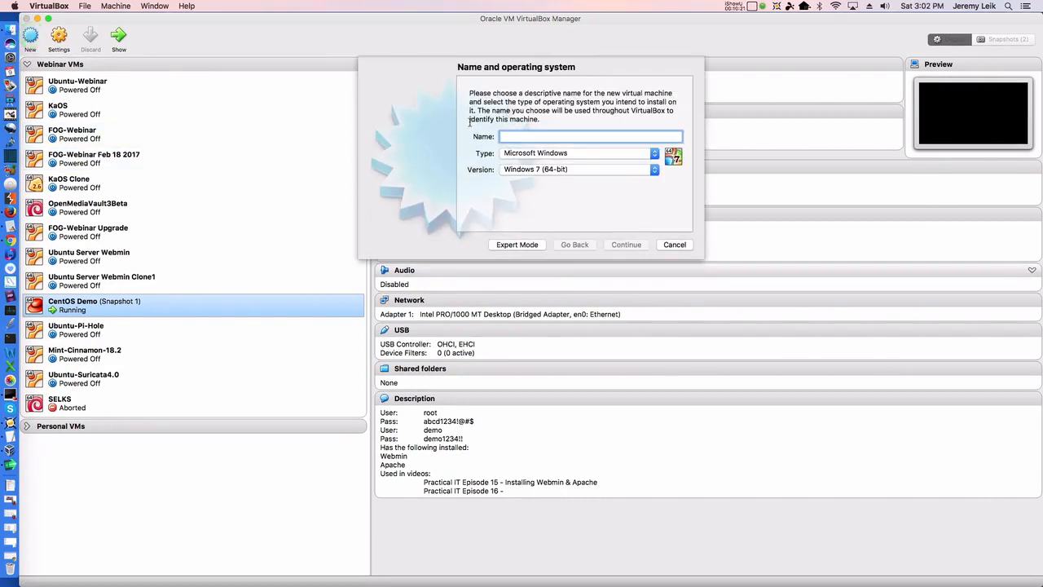
text(U)
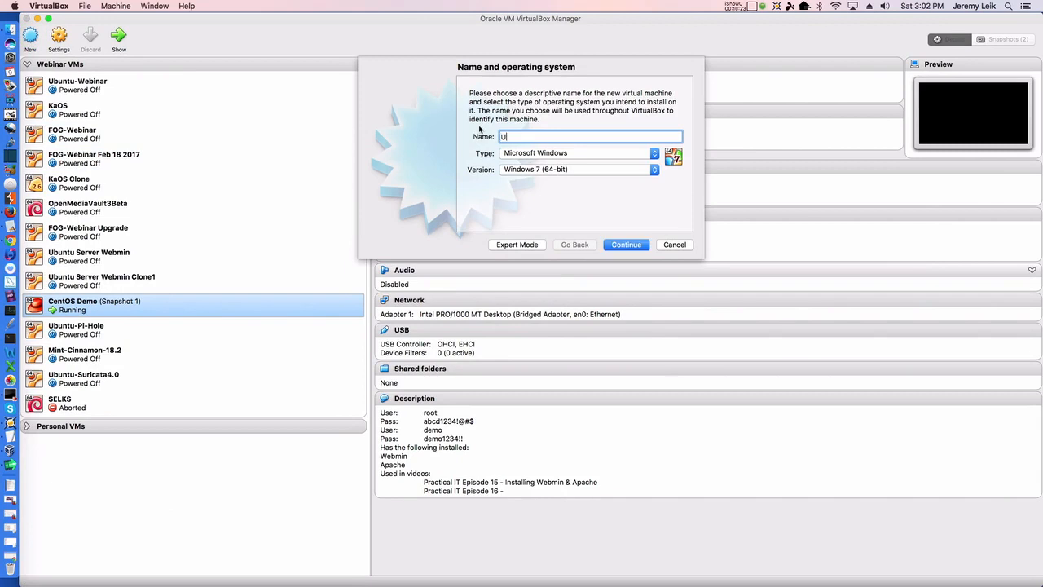
text(buntu 17.10 Daily)
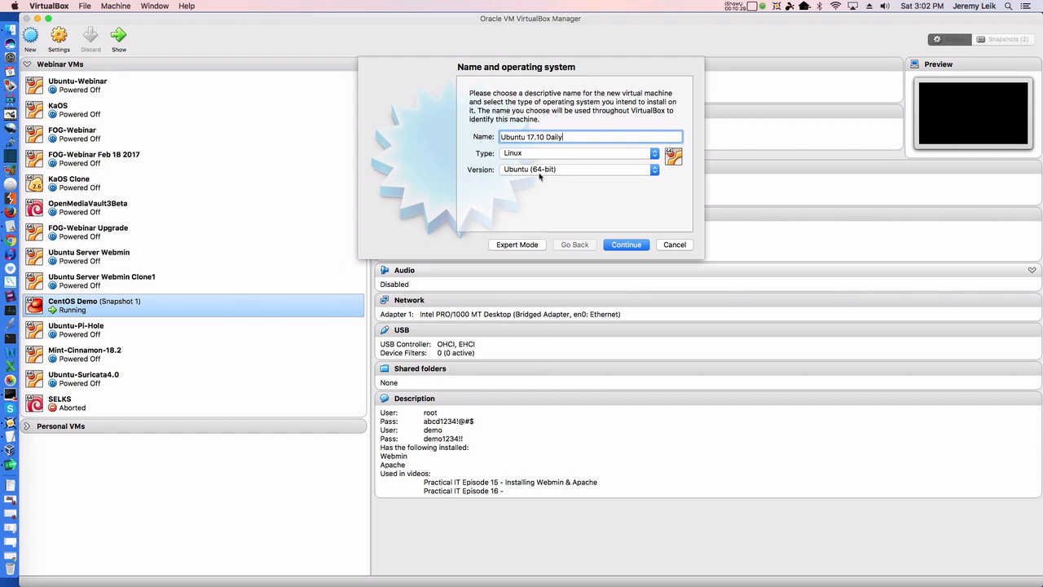
click(627, 245)
click(627, 245)
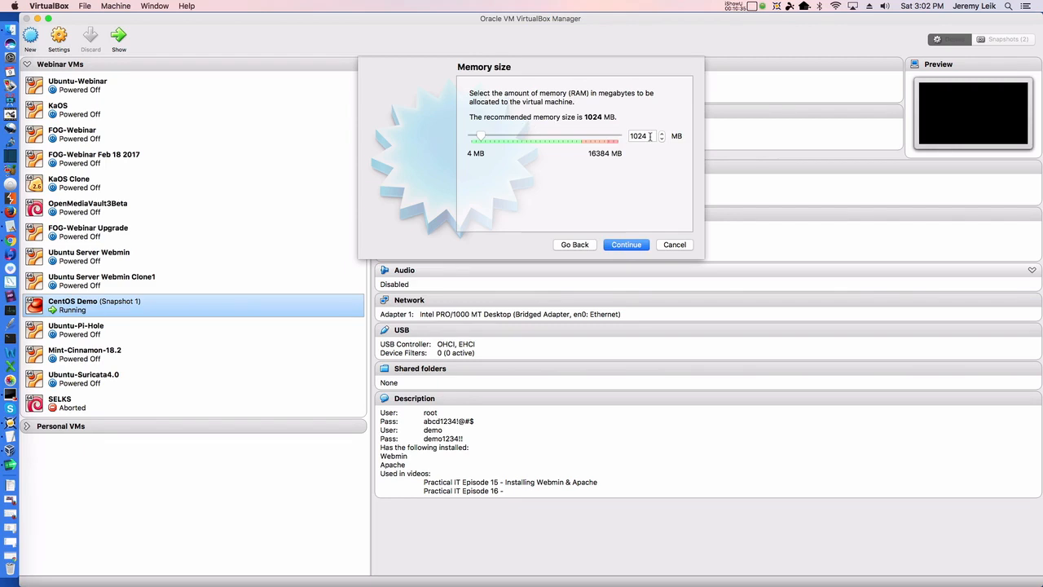
double_click(649, 136)
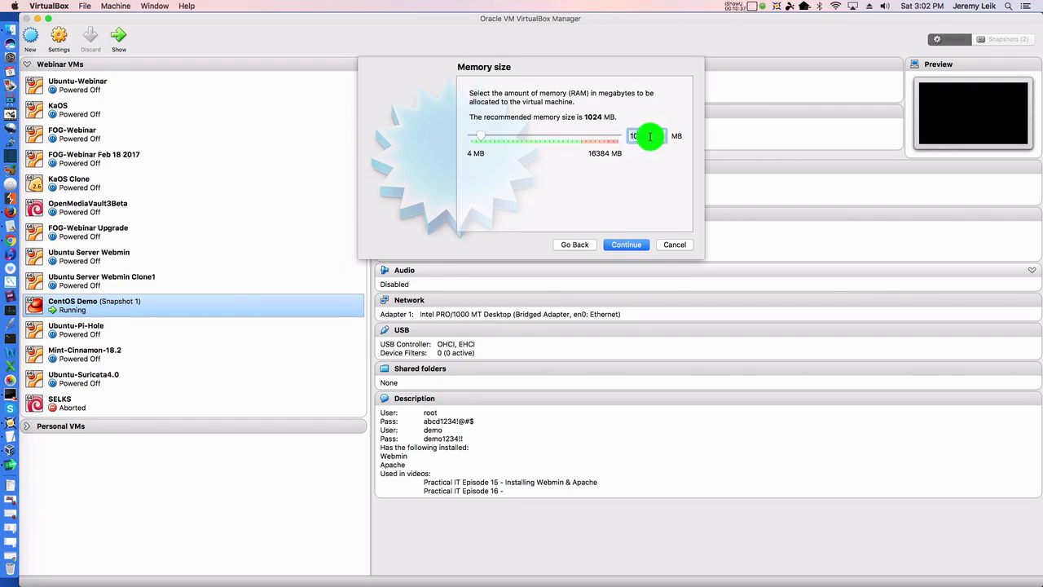
text(4096)
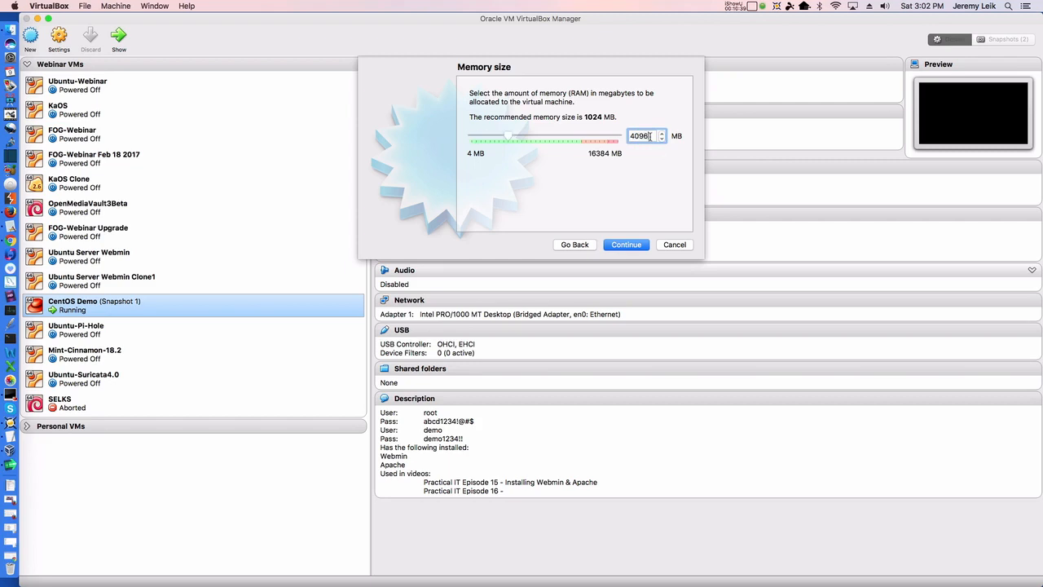
click(626, 245)
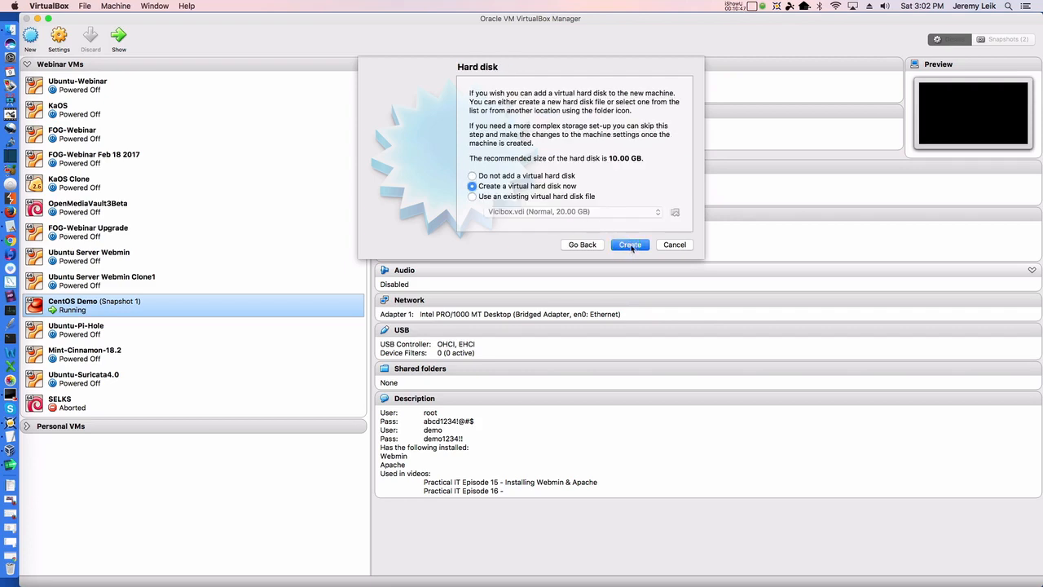
Give the VM a new dynamically allocated 10.00 GB VDI virtual hard disk
click(629, 246)
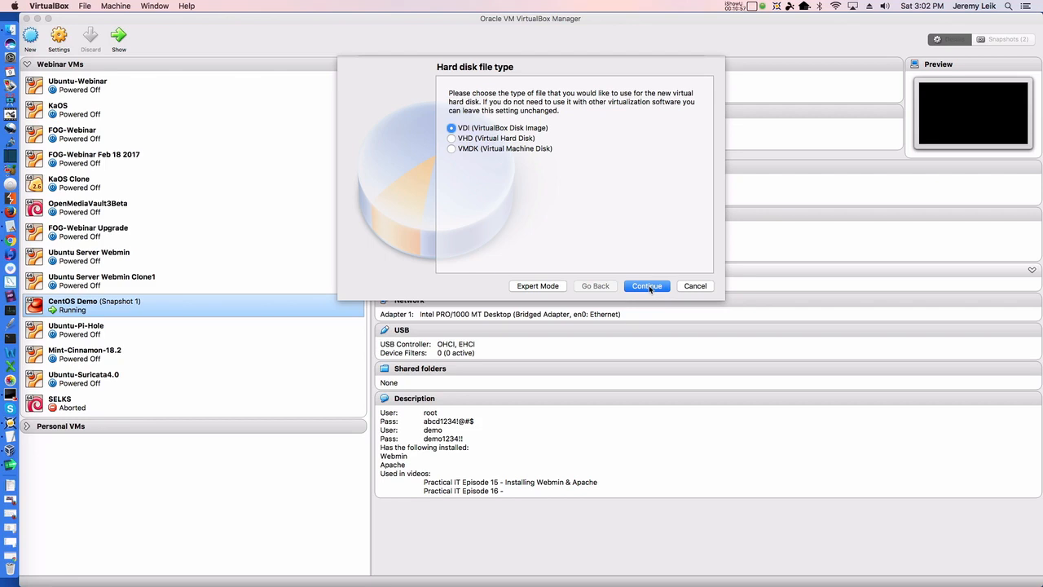
click(647, 286)
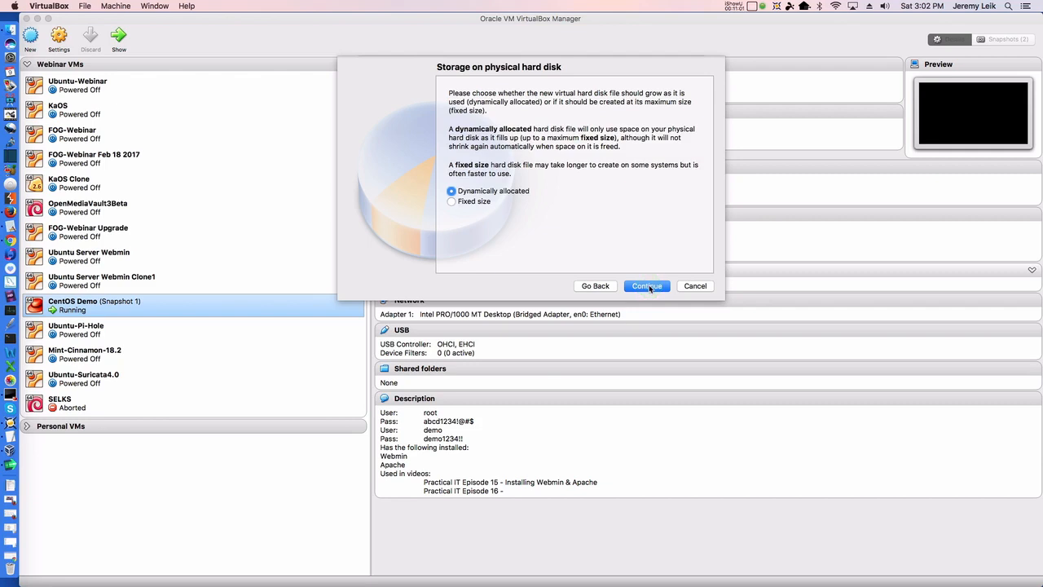
click(648, 286)
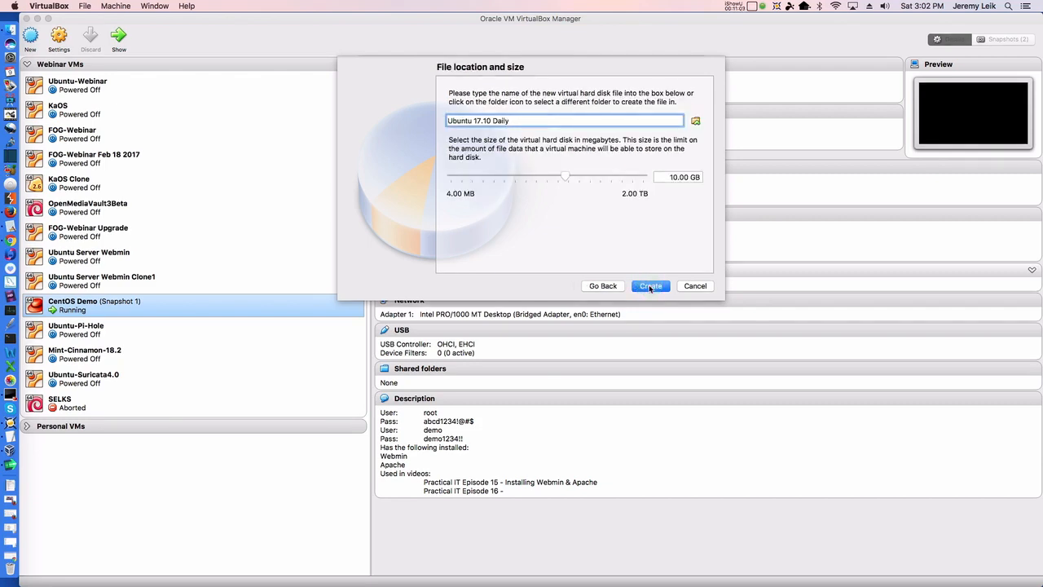
click(650, 286)
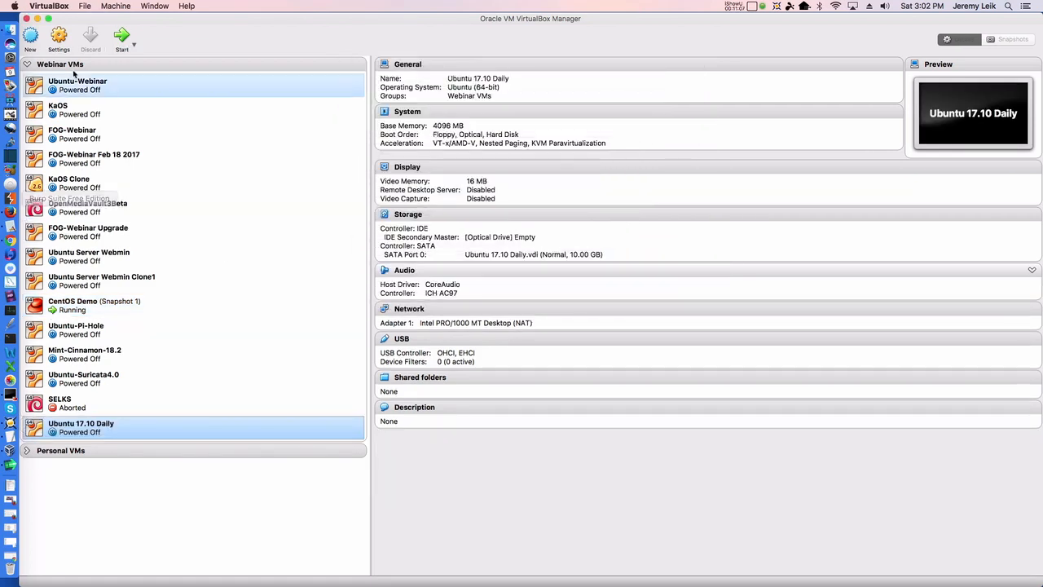
In the VM's General > Description, type the guest login user name and password
click(59, 34)
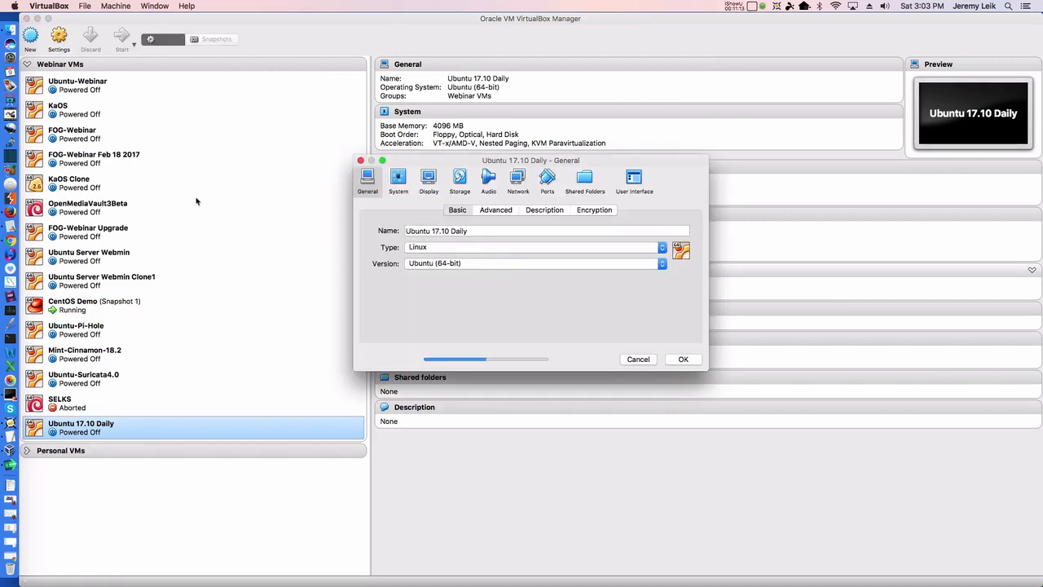
click(547, 211)
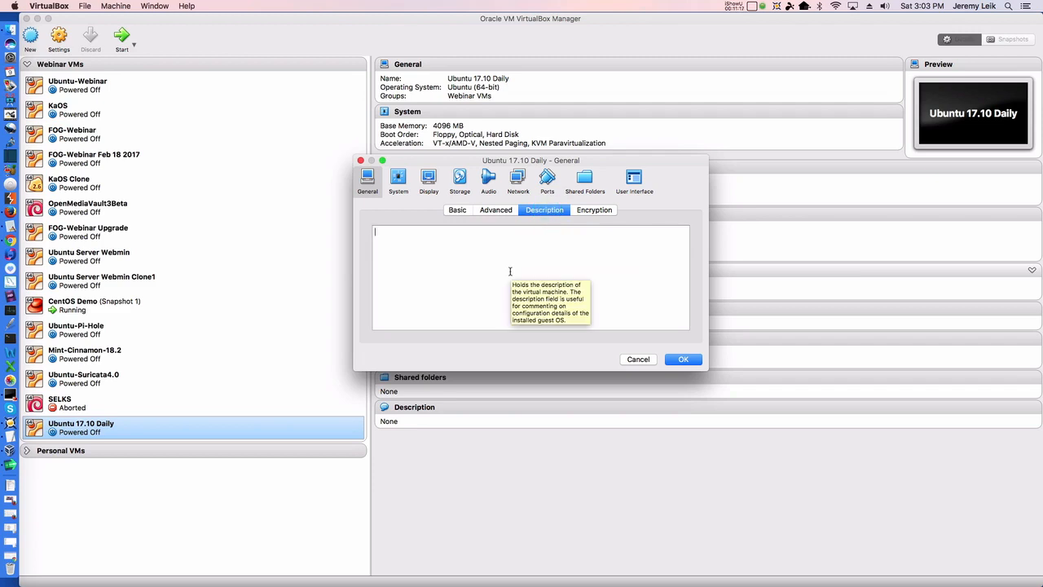
text(User)
text(:	de)
text(pass:)
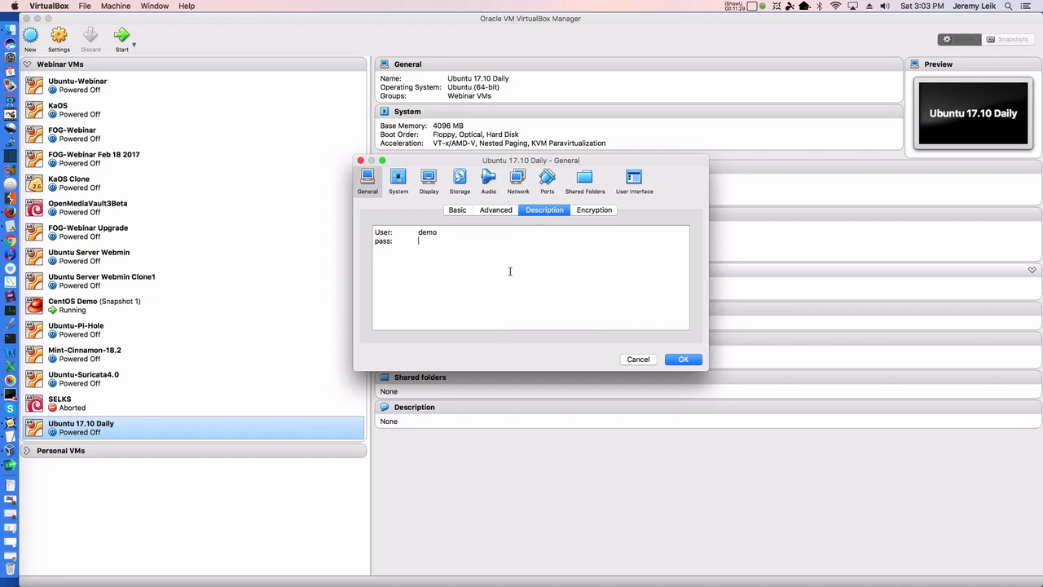
text(Ss* (band)
Raise the VM's processor count to 2 on the System > Processor page
click(400, 179)
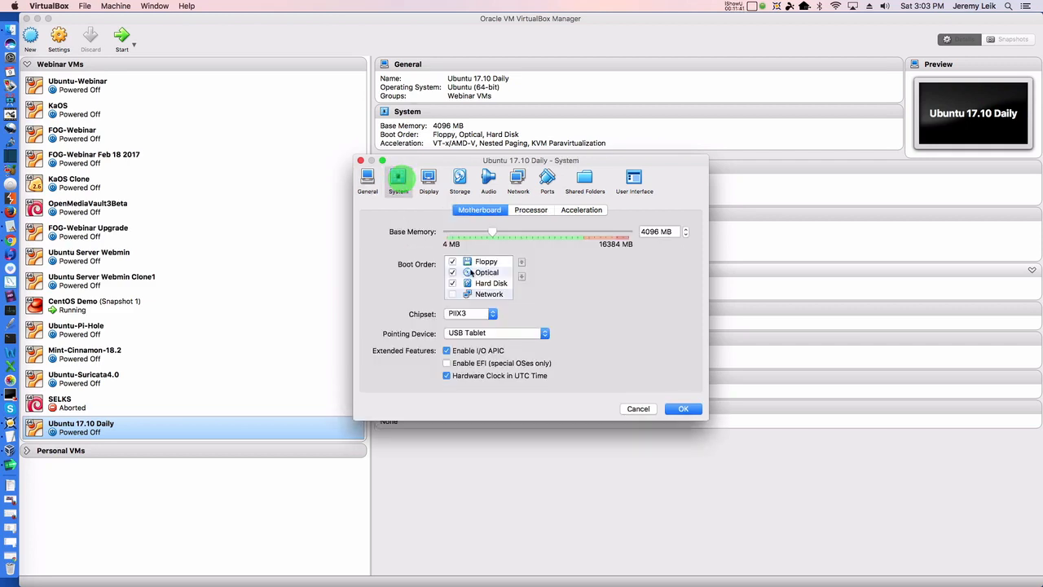
click(454, 262)
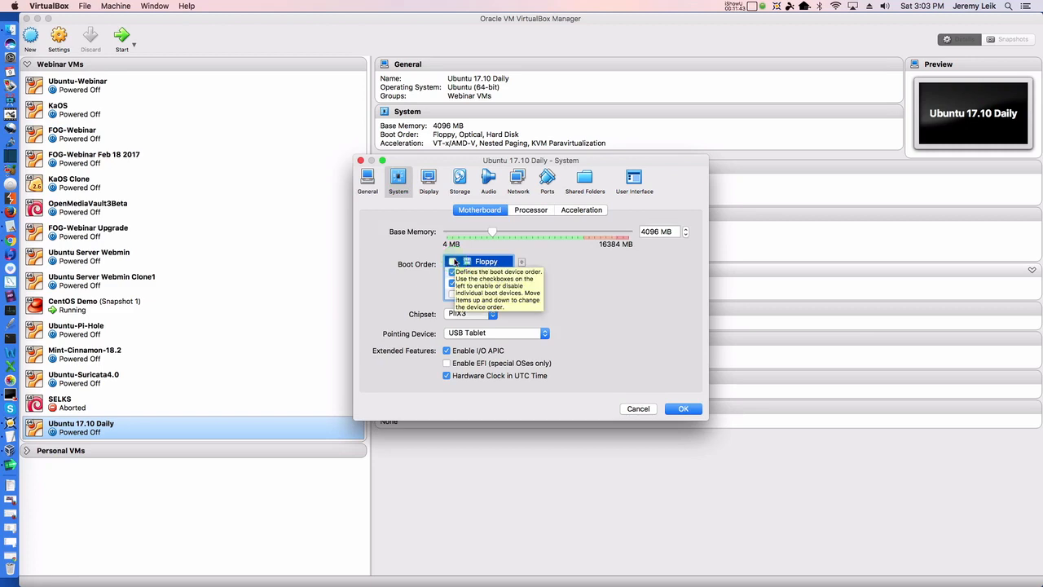
click(531, 211)
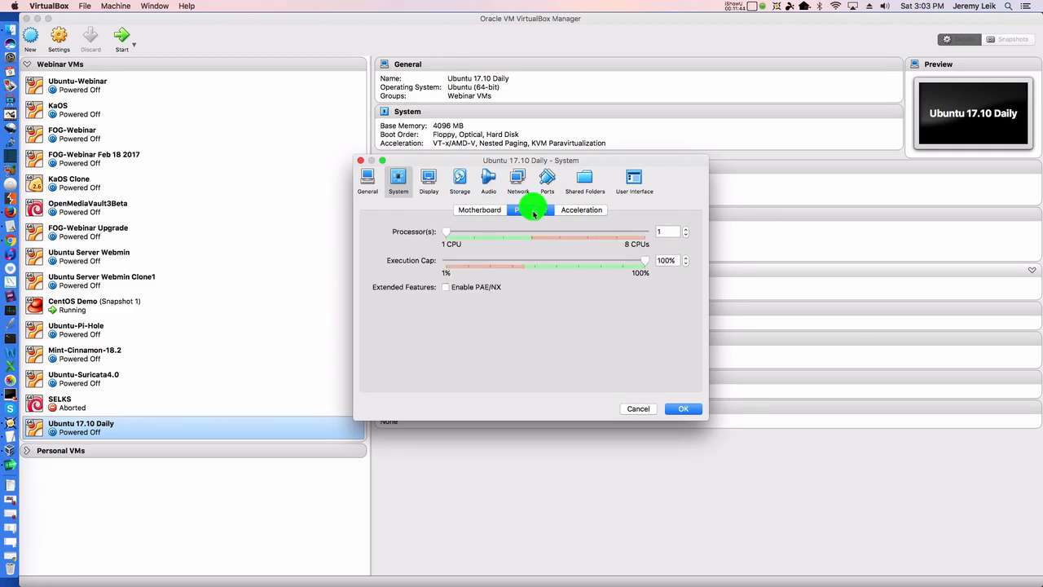
click(686, 232)
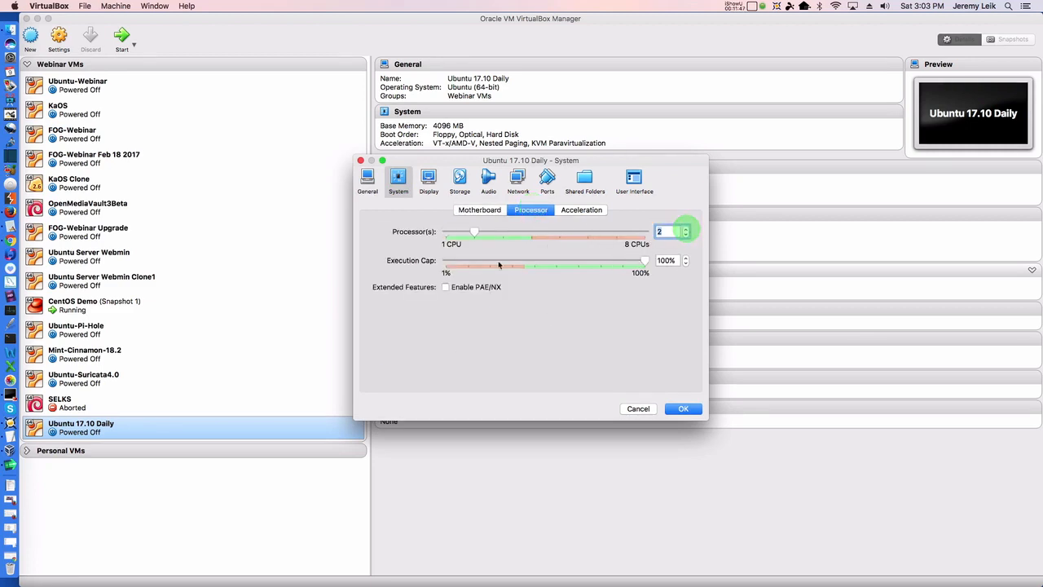
Set the video memory to 64 MB on the Display > Screen page
click(429, 183)
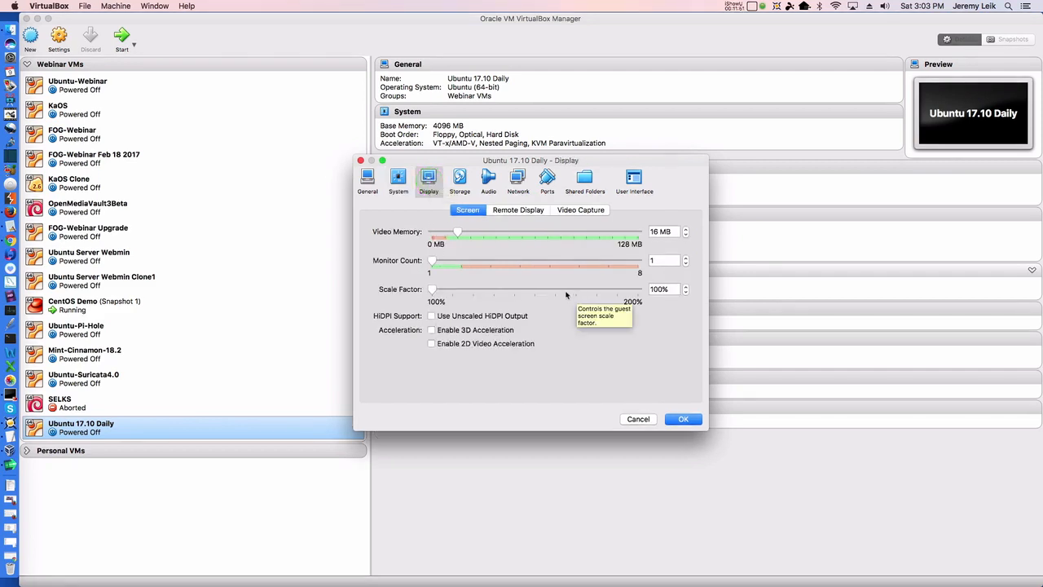
click(660, 231)
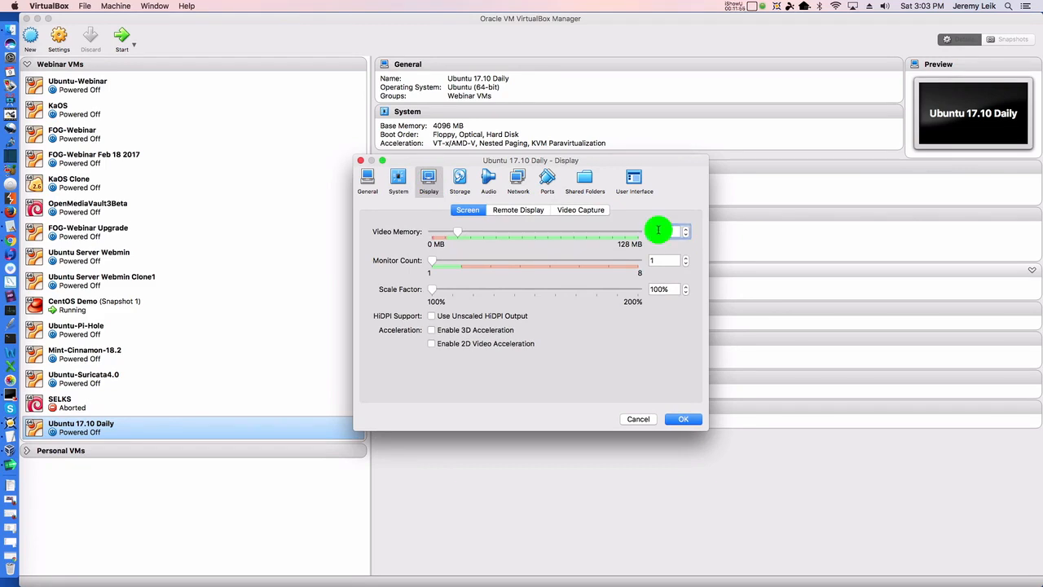
text(64 MB)
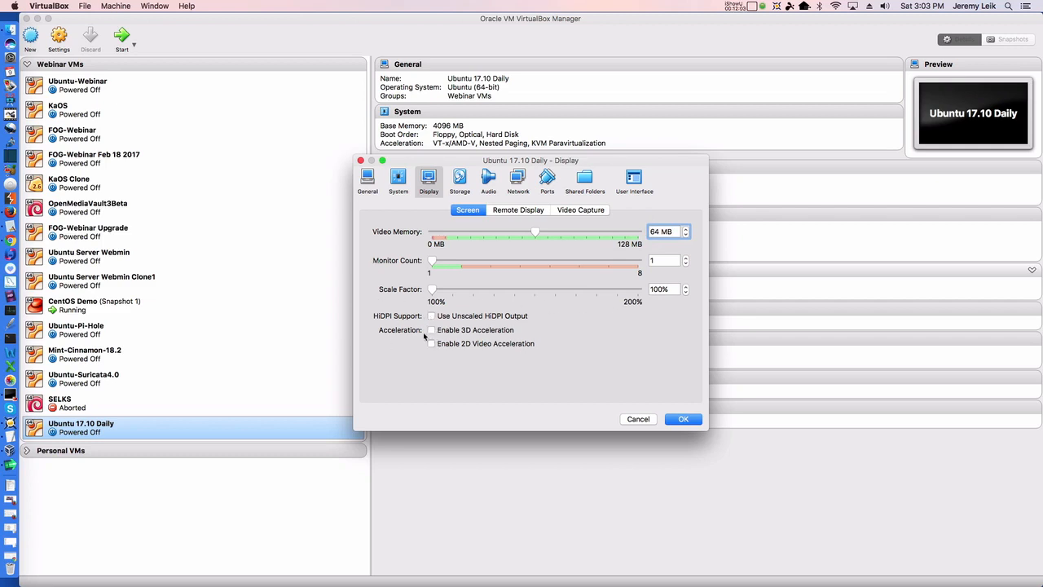
Attach artful-desktop-amd64.iso to the empty IDE optical drive under Storage
click(460, 181)
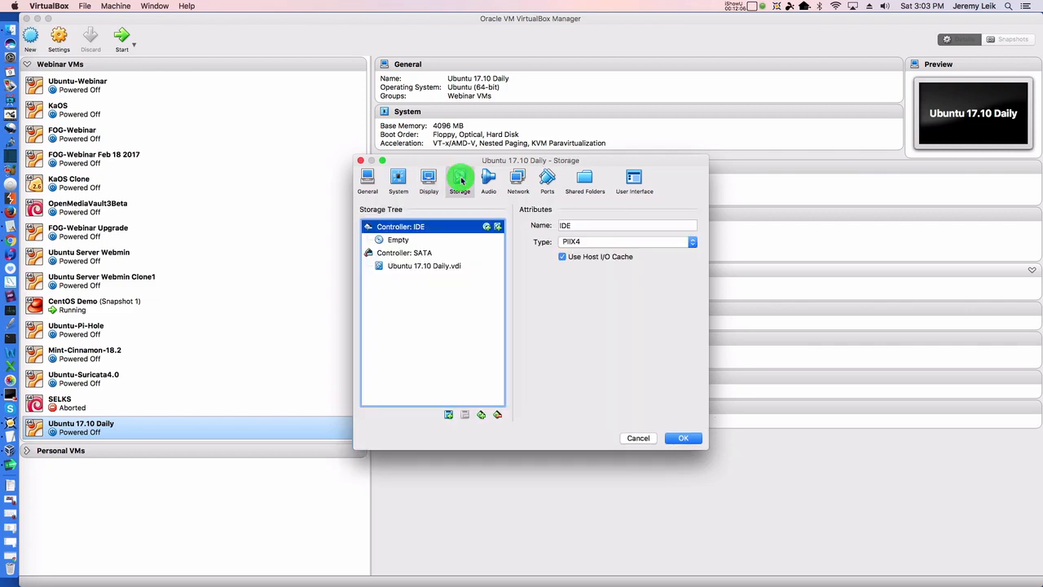
click(389, 241)
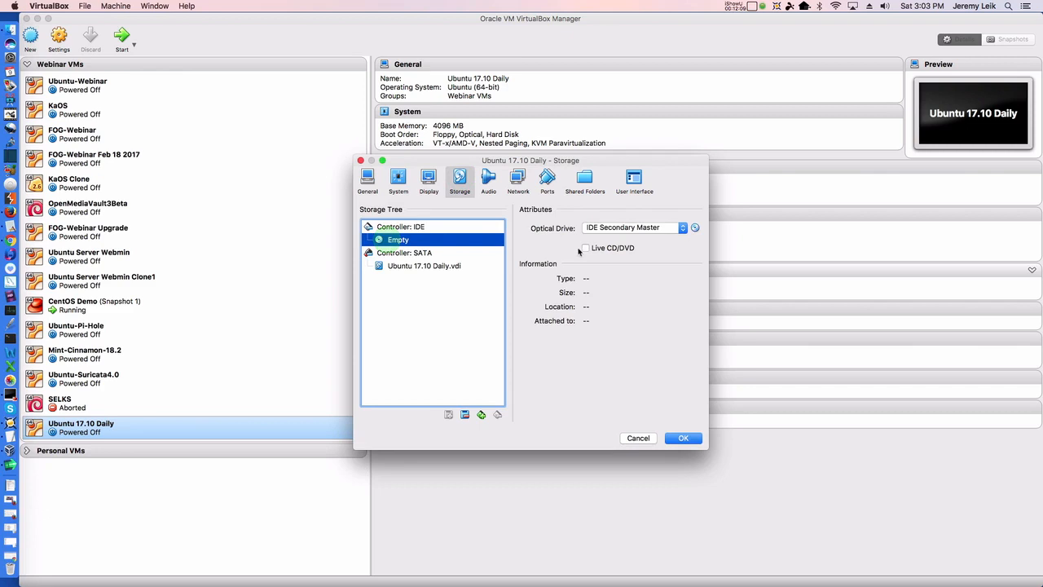
click(695, 228)
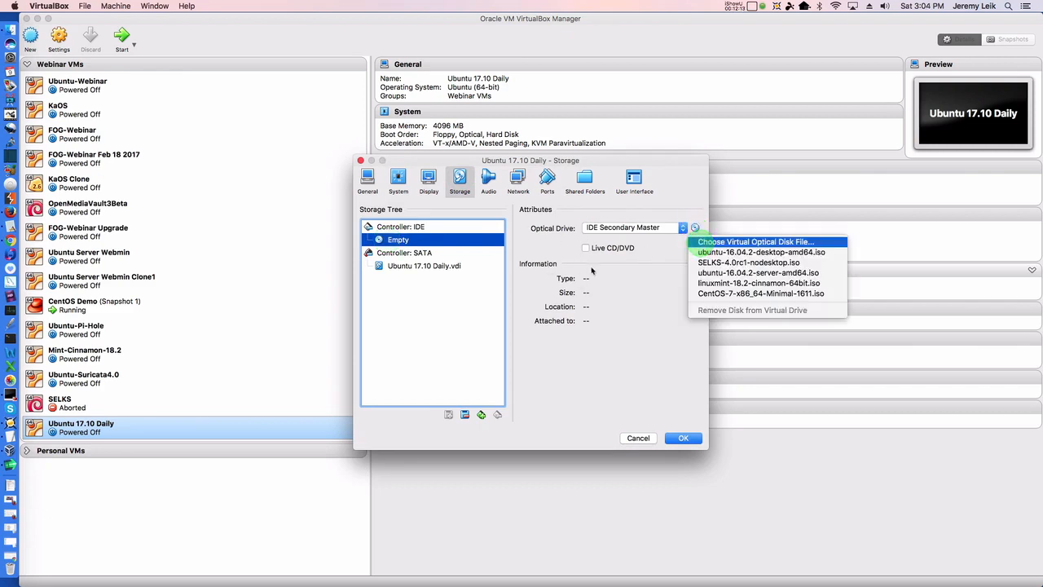
click(729, 244)
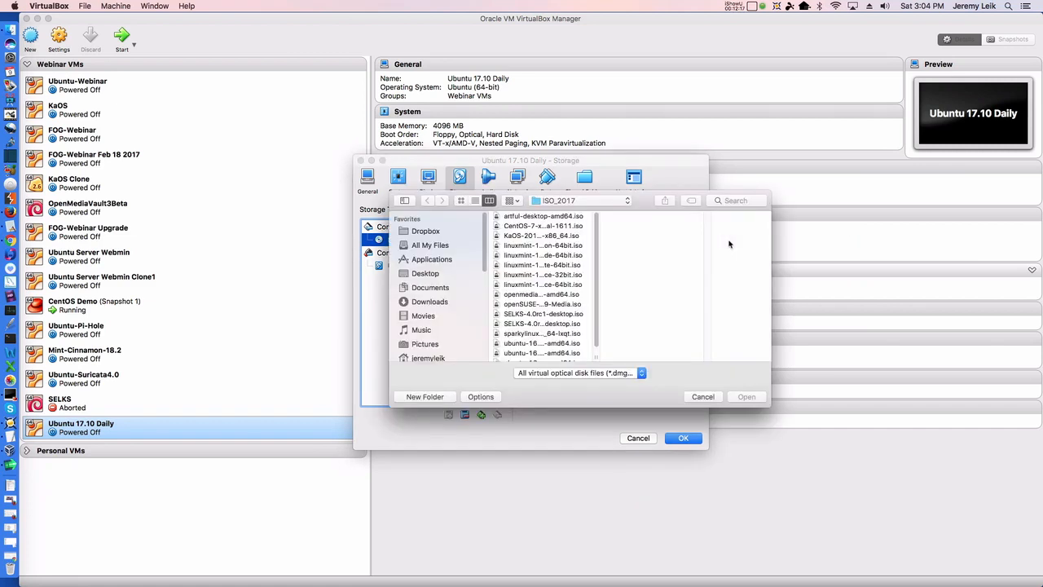
scroll(569, 301, down, 1)
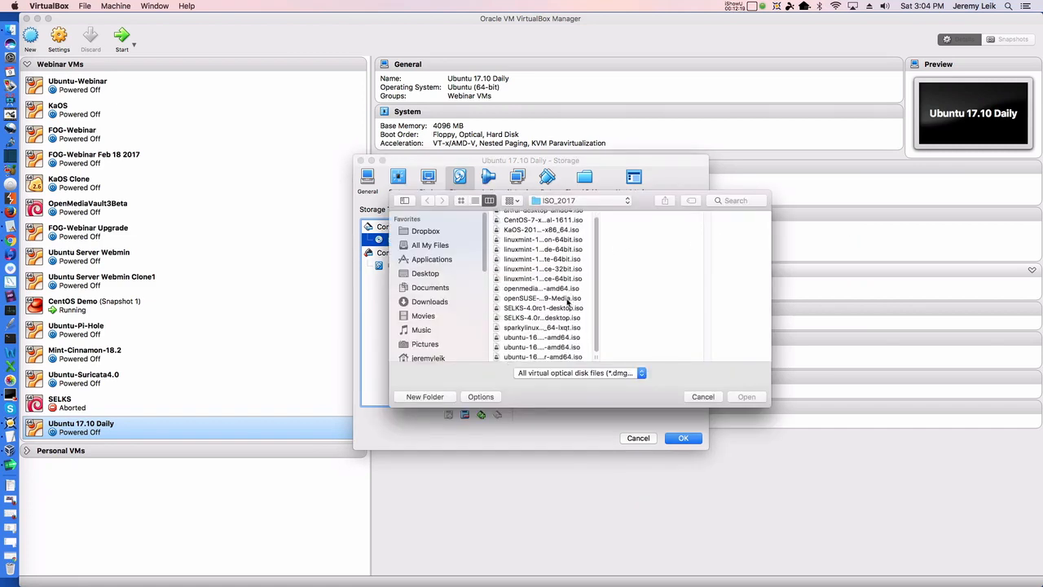
scroll(569, 301, up, 1)
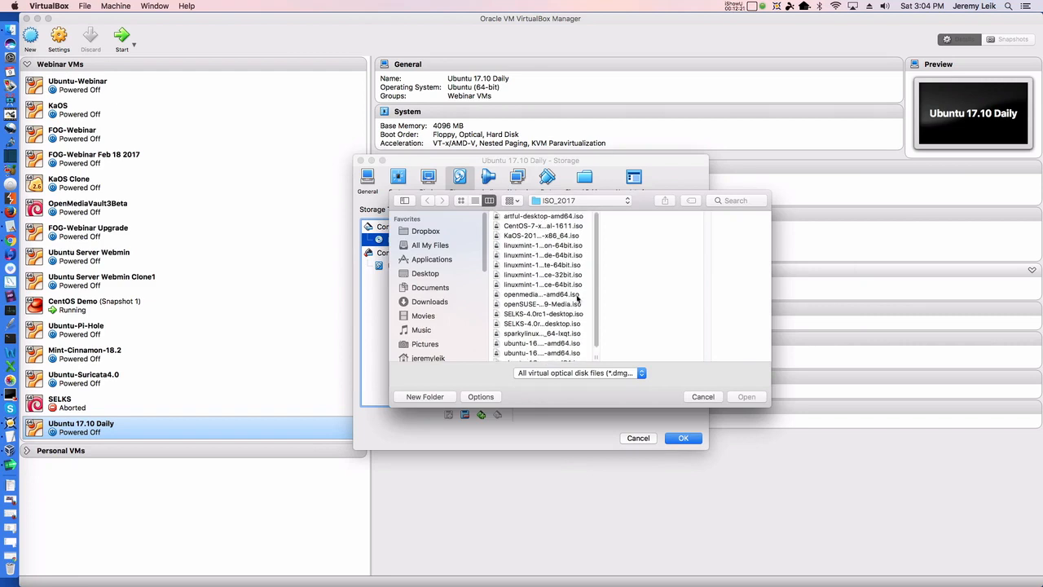
double_click(521, 216)
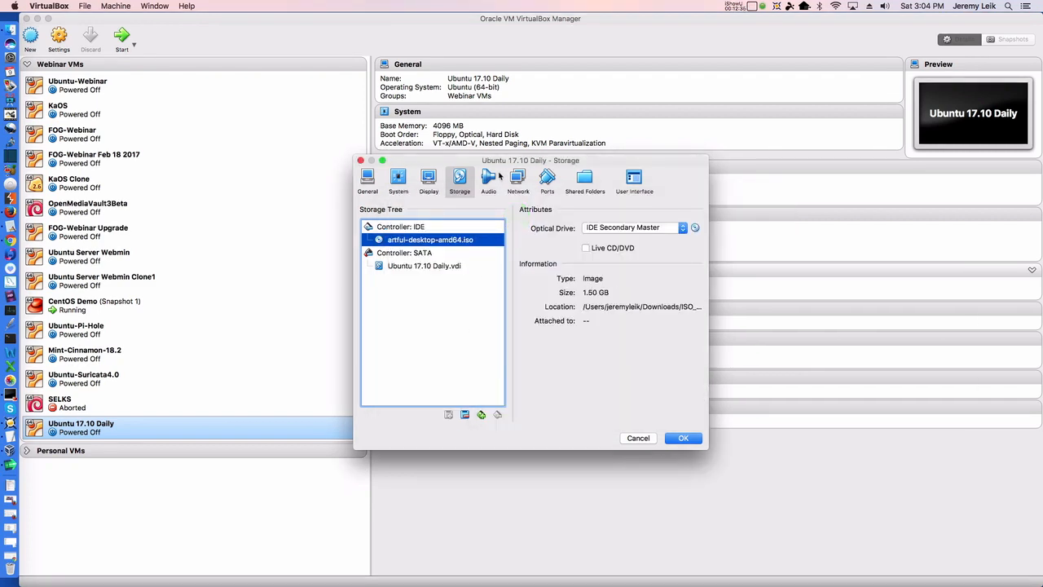
Set the network adapter to Bridged Adapter on Ethernet
click(488, 180)
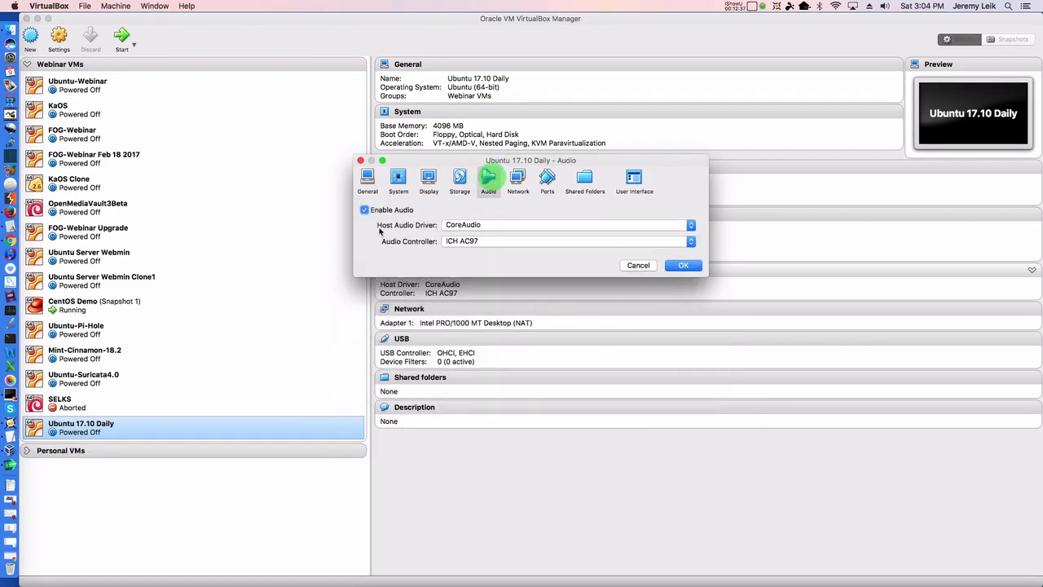
click(518, 176)
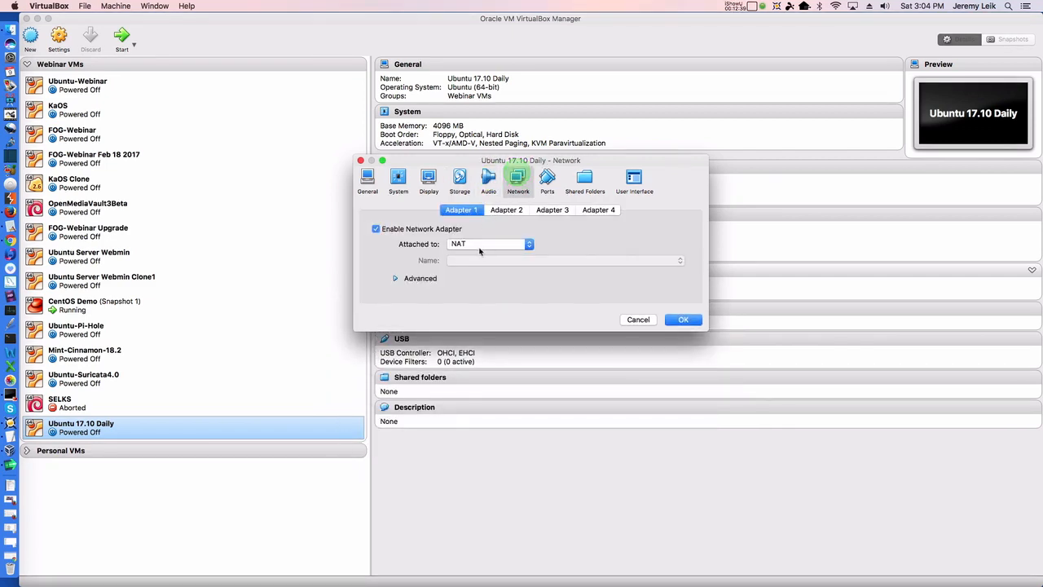
click(479, 244)
click(478, 266)
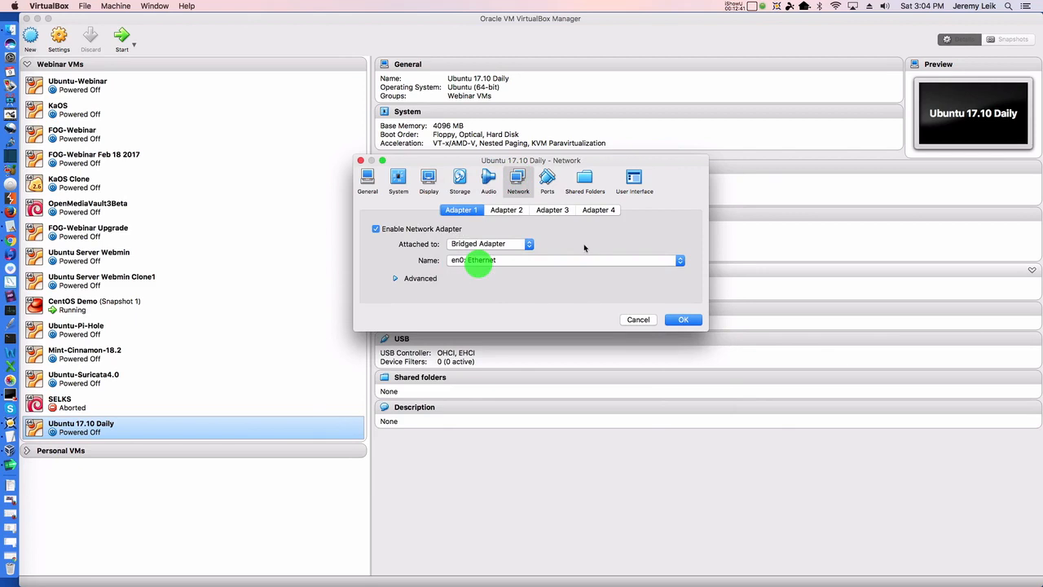
Confirm the Ports > USB settings with OK and start the Ubuntu 17.10 Daily VM
click(546, 178)
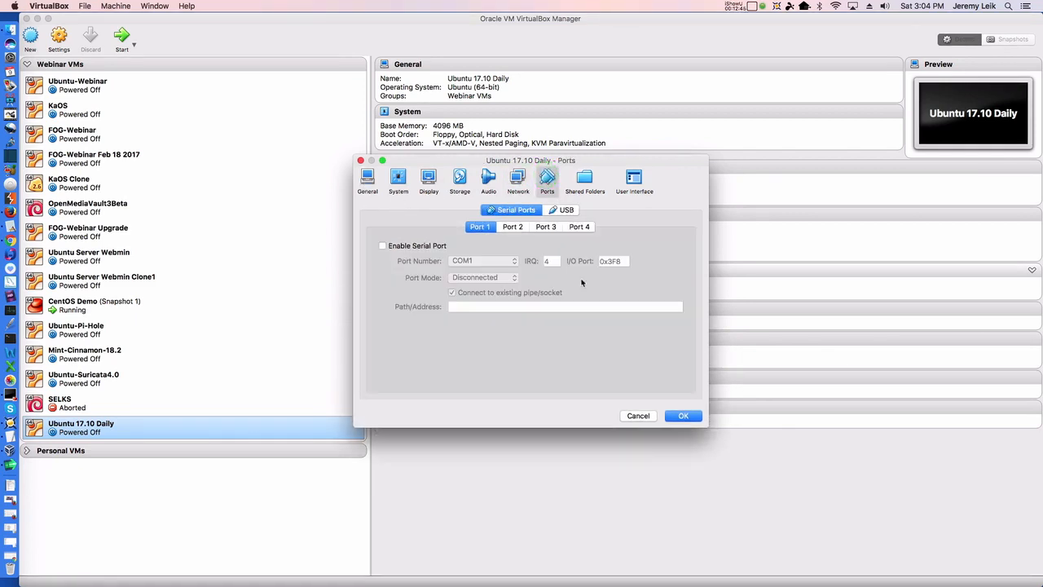
click(563, 211)
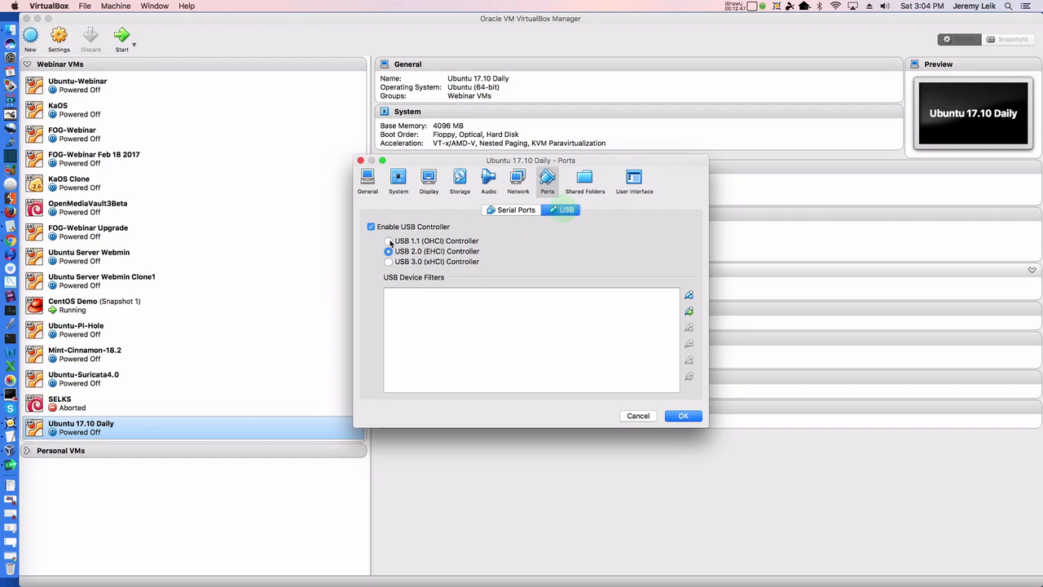
click(686, 417)
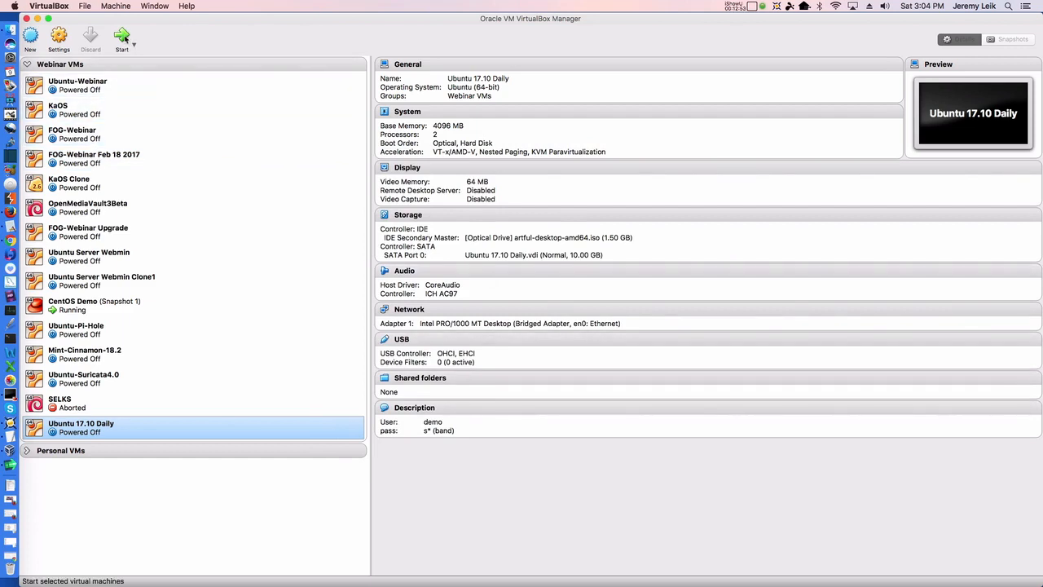
click(124, 37)
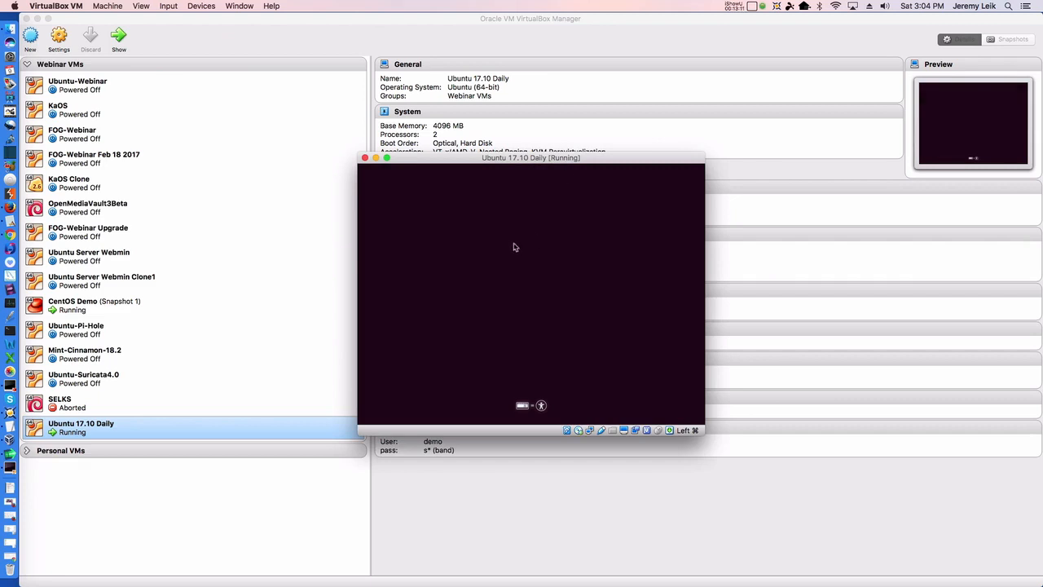
Focus the booting VM window until the Ubuntu installer's Welcome screen appears
click(524, 162)
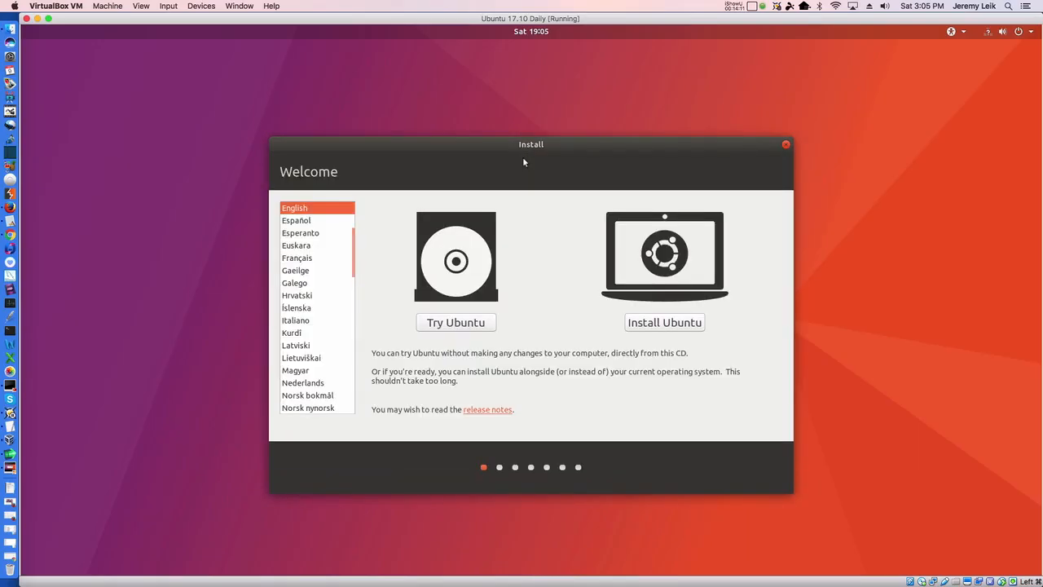
Choose Install Ubuntu with update downloads and third-party software both enabled
click(651, 326)
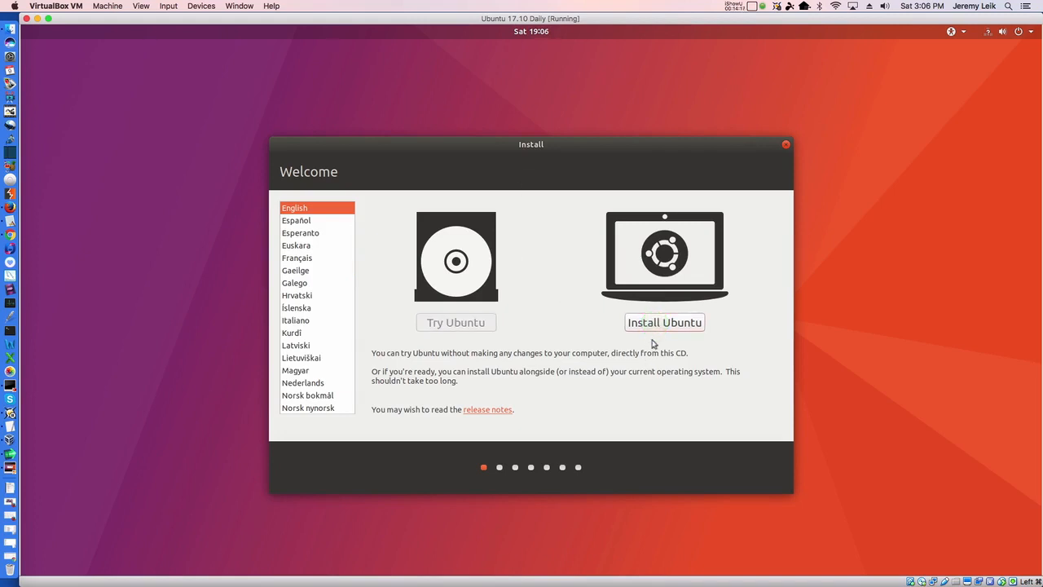
click(286, 230)
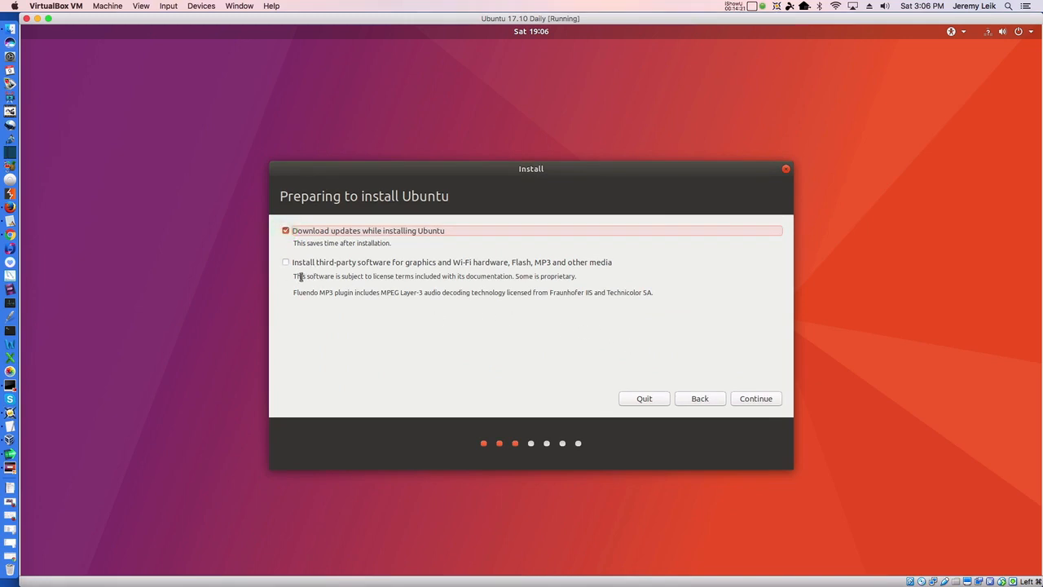
click(286, 262)
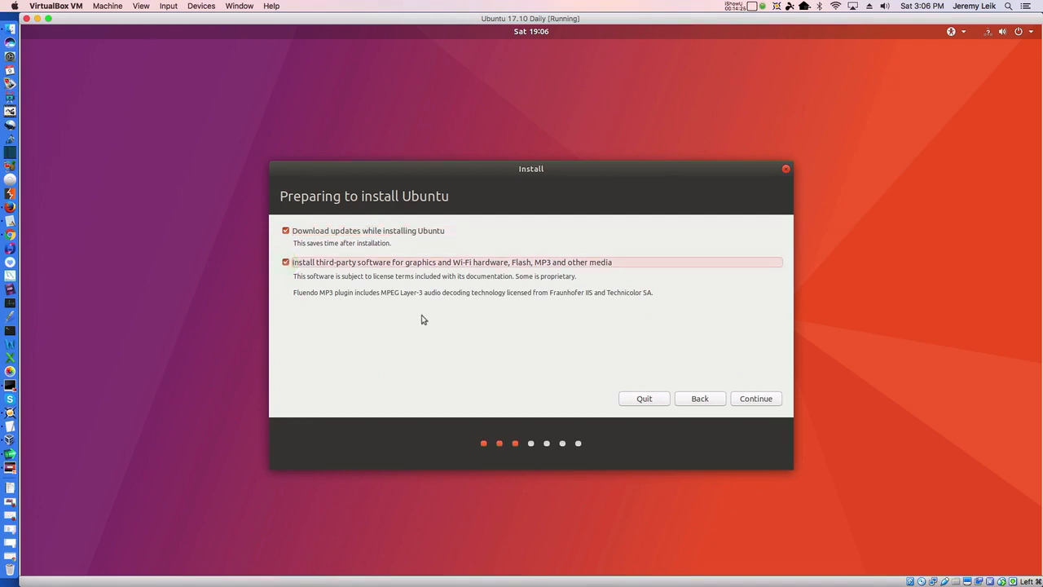
click(756, 402)
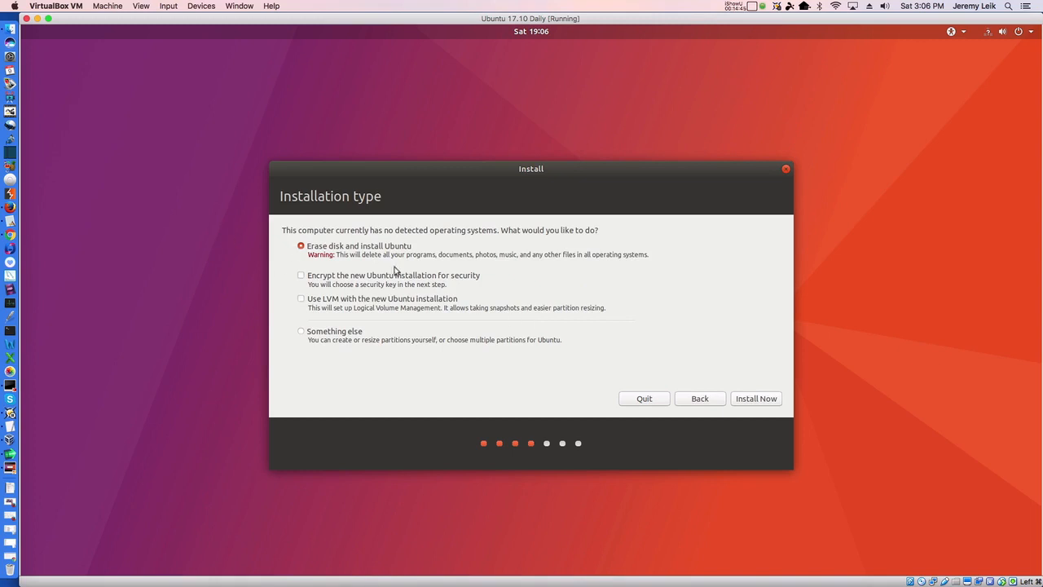
Install with the whole disk erased, confirm the partition changes, and keep New York as the time zone
click(757, 404)
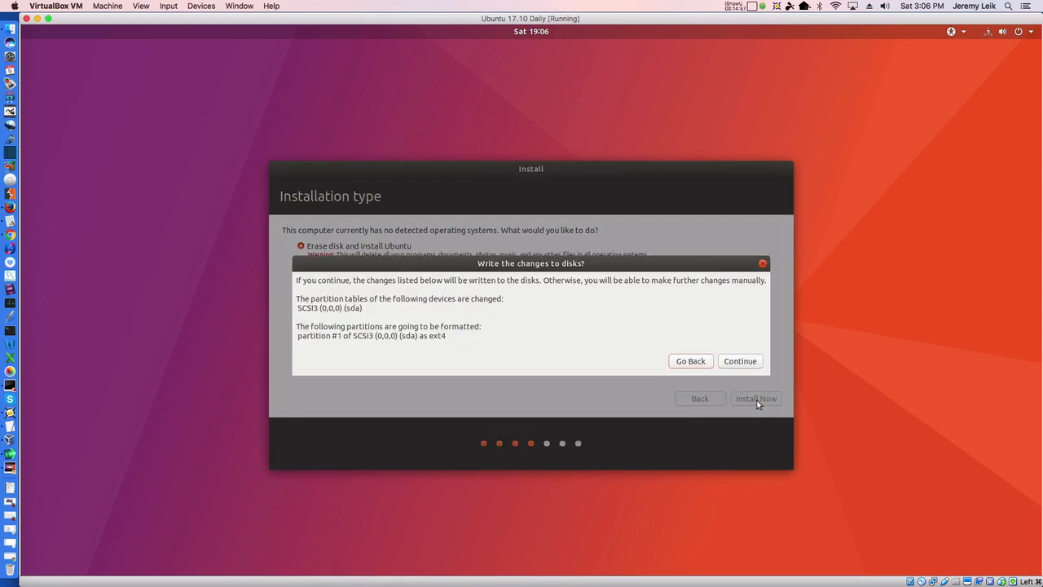
click(739, 361)
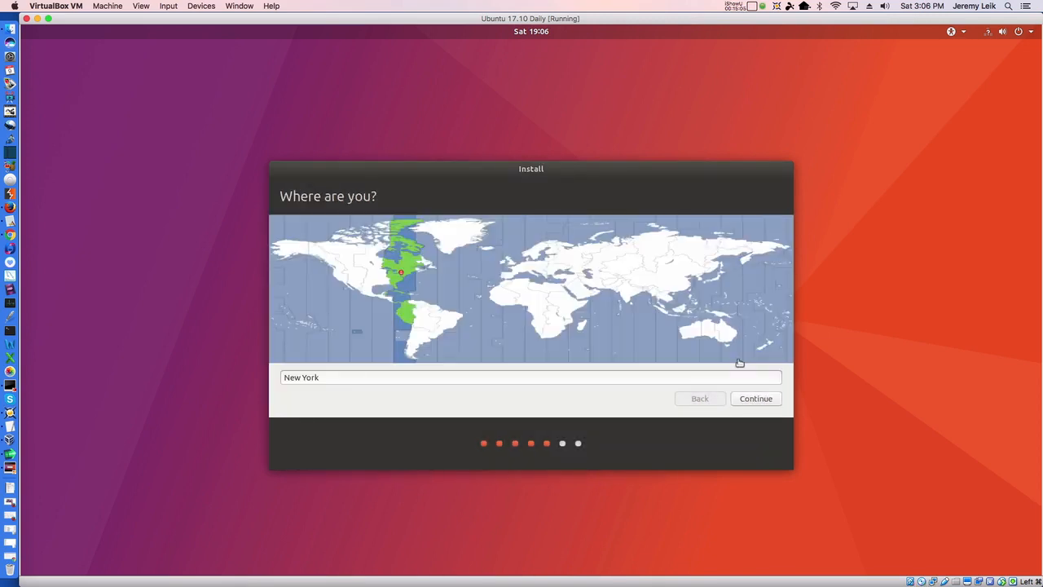
click(756, 399)
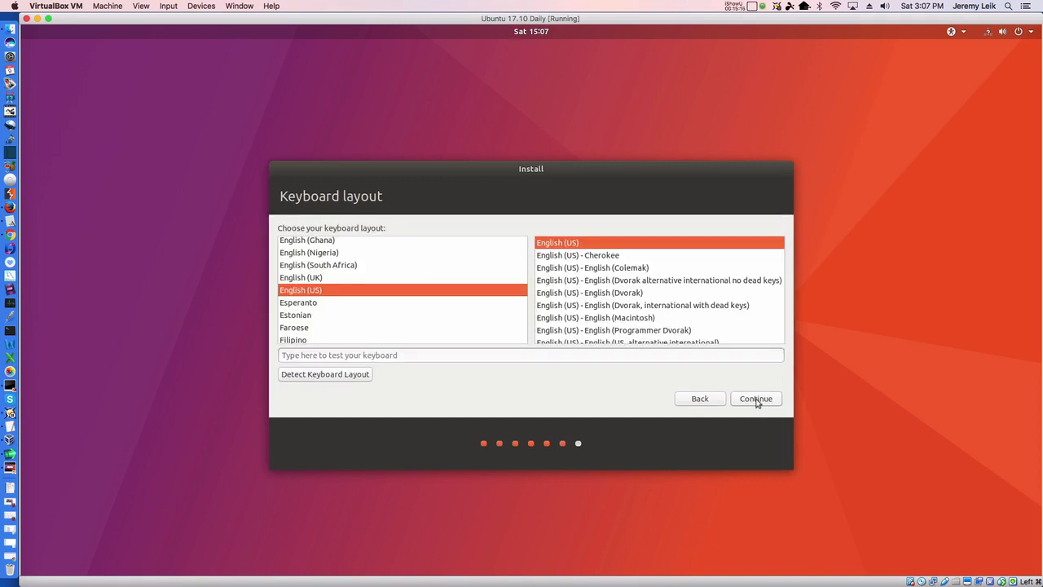
Keep the English (US) keyboard, enter the name 'demo' and set the computer name to demo-artful
click(756, 401)
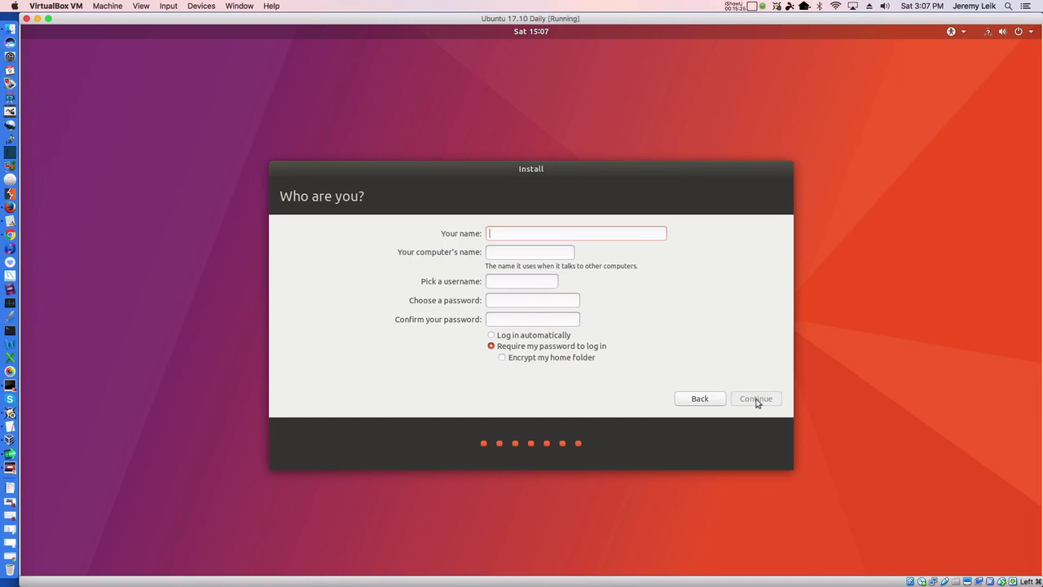
text(demo)
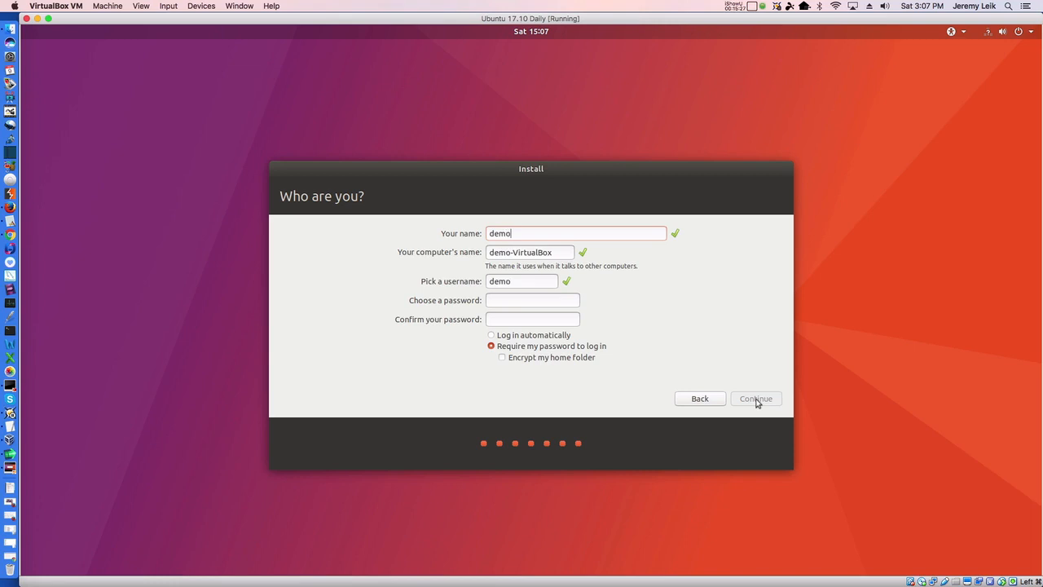
key(Tab)
key(End)
key(BackSpace)
key(BackSpace)
key(BackSpace)
key(BackSpace)
key(BackSpace)
key(BackSpace)
key(BackSpace)
key(BackSpace)
key(BackSpace)
key(BackSpace)
key(BackSpace)
key(BackSpace)
text(o-artful)
Fill in the username and the account password fields
key(Tab)
key(Tab)
text(demodemo1)
key(Tab)
text(demod)
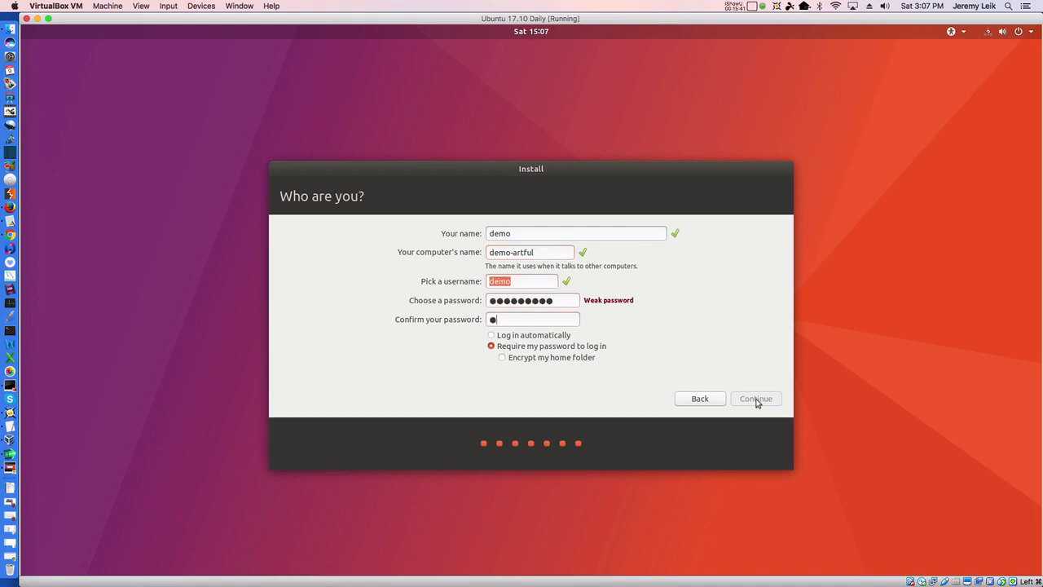
text(emo1)
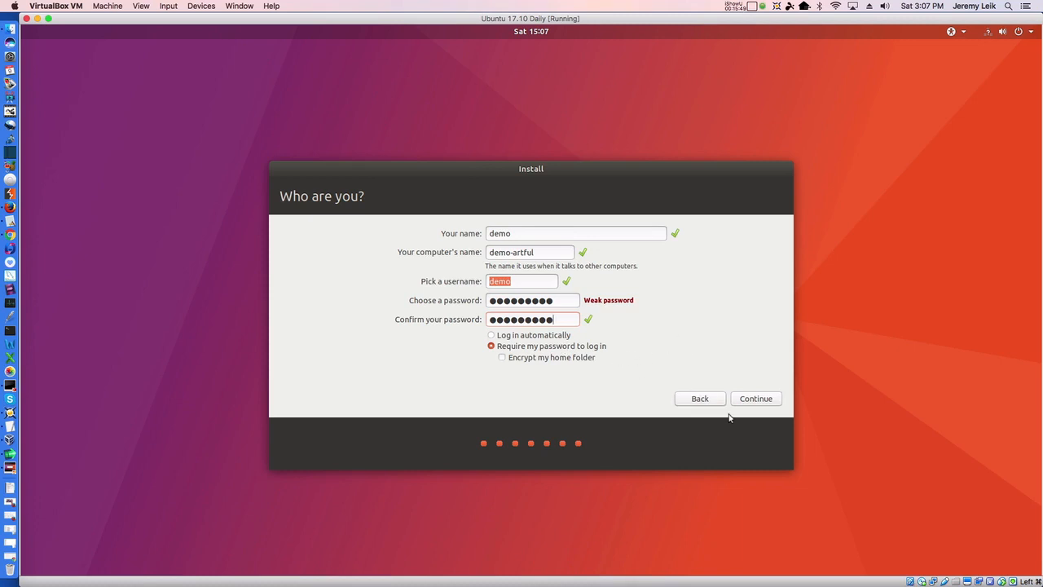
Submit the account details and let the installation run until Installation Complete appears
click(755, 400)
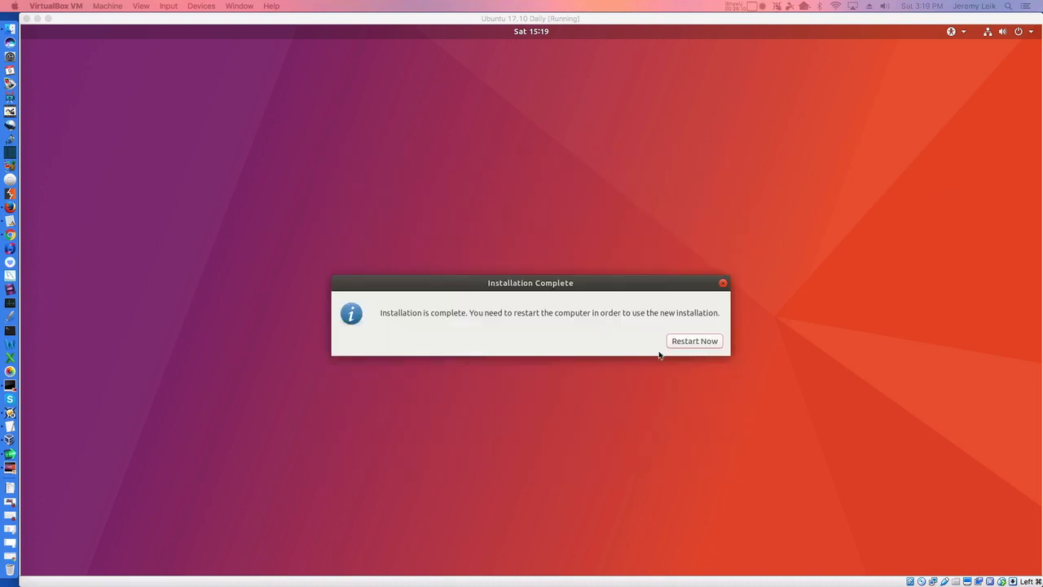
Restart the VM and check which ISO is loaded under Devices > Optical Drives
click(690, 341)
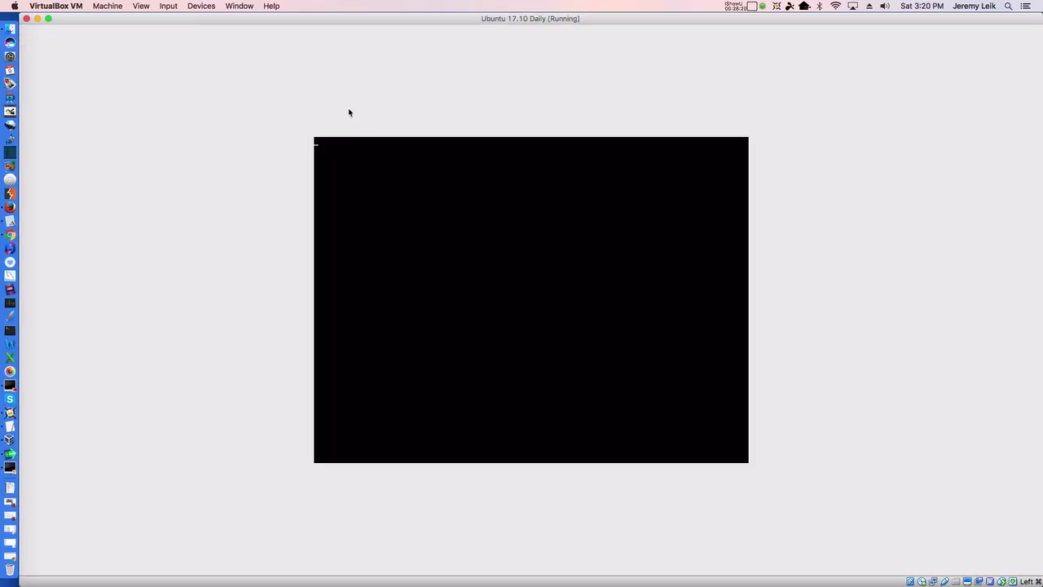
click(245, 6)
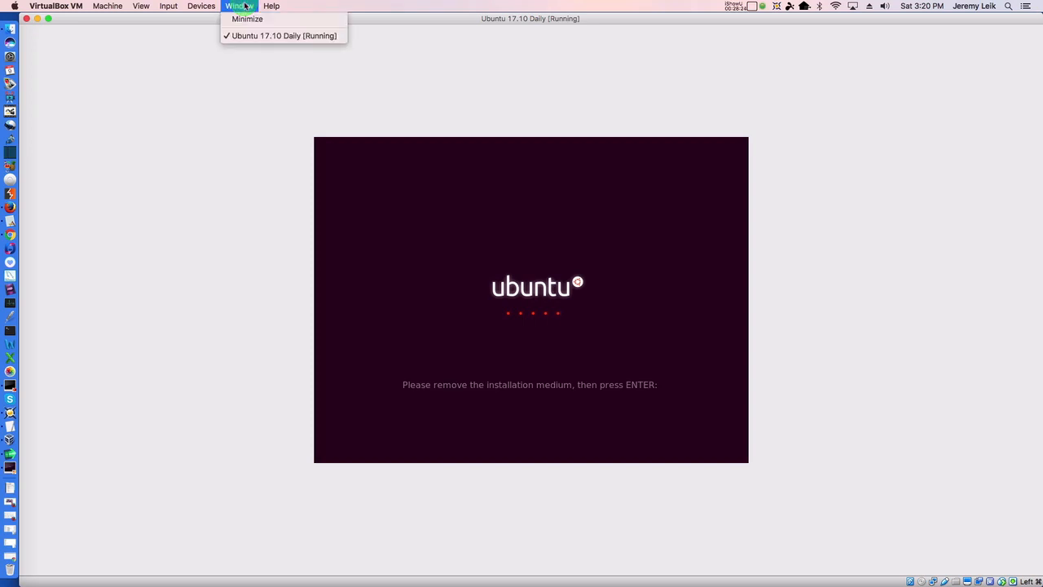
mouse_move(201, 6)
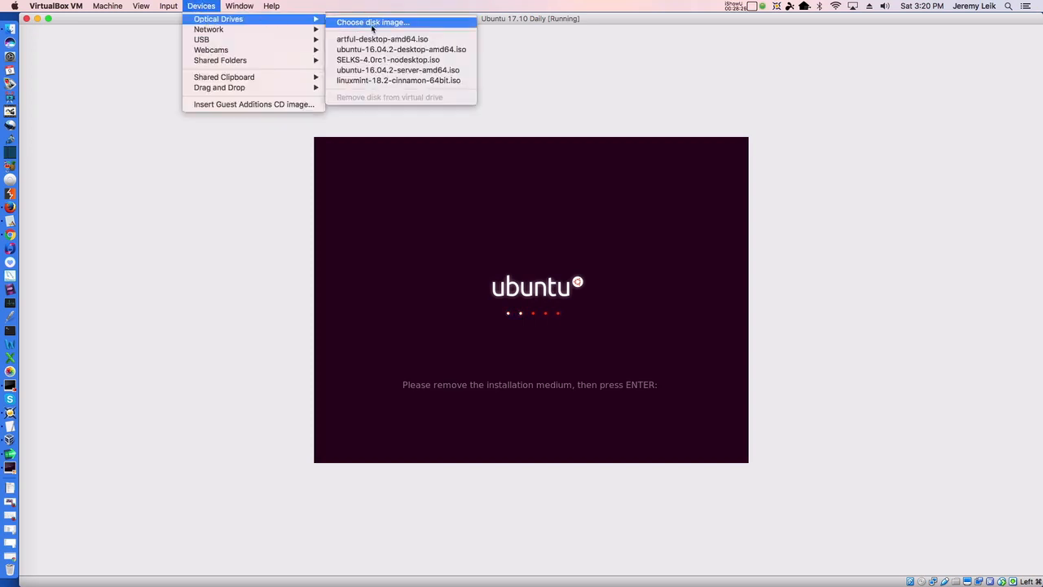
click(356, 23)
Bring focus back to the VM screen at the remove-installation-medium prompt
click(538, 346)
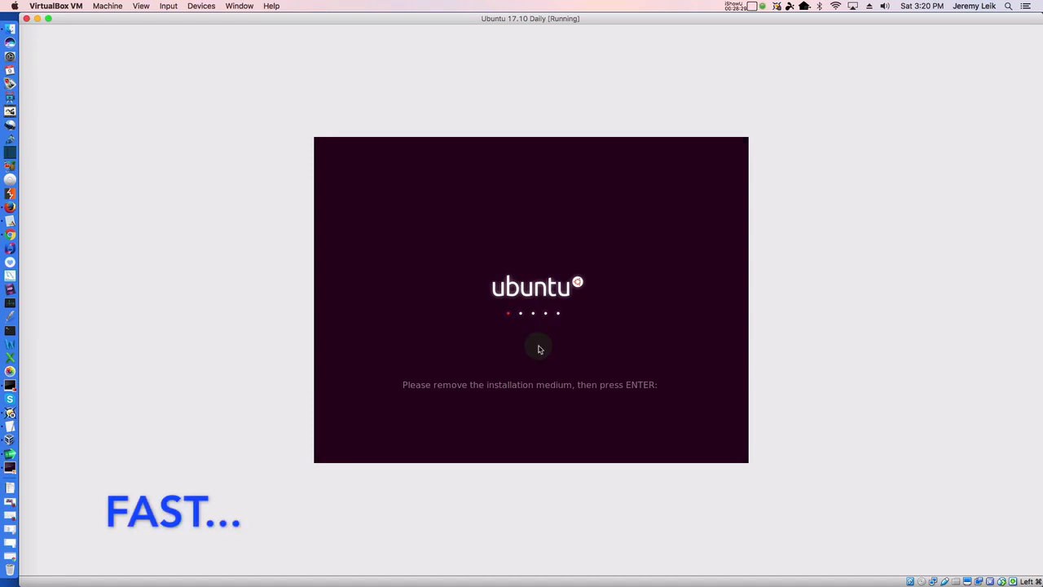
click(537, 348)
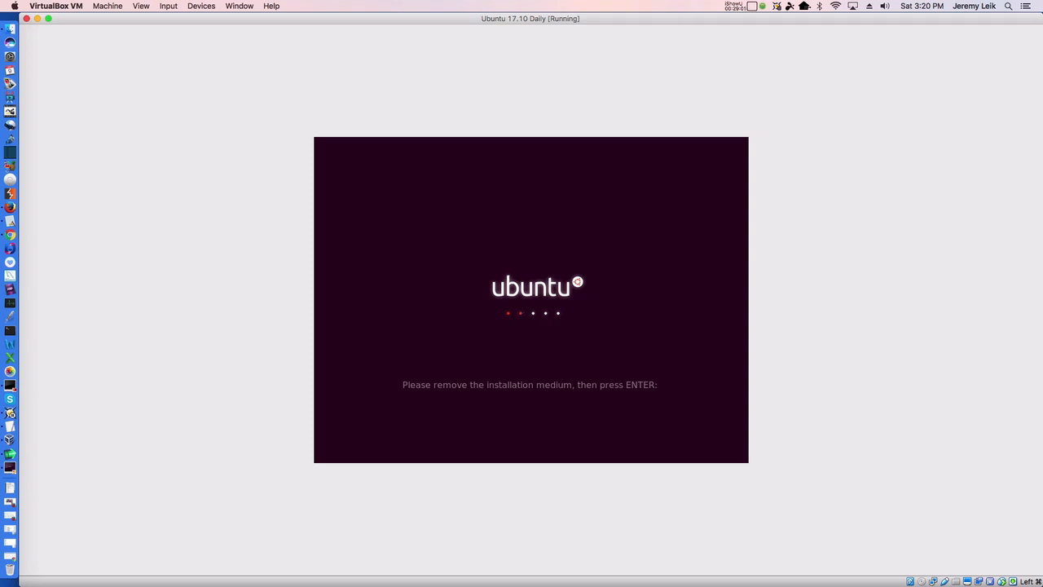
click(1042, 40)
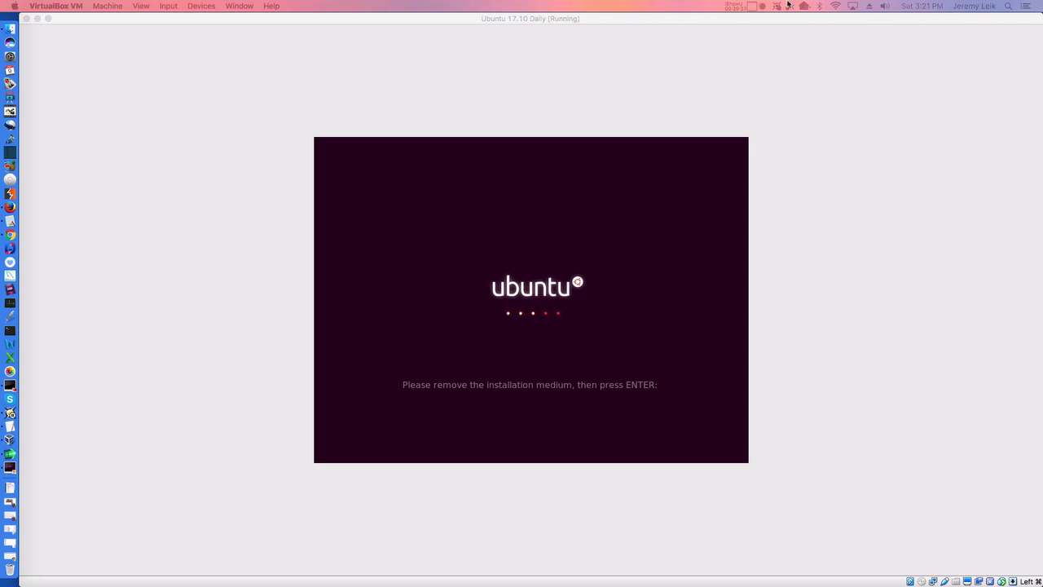
click(666, 21)
click(480, 383)
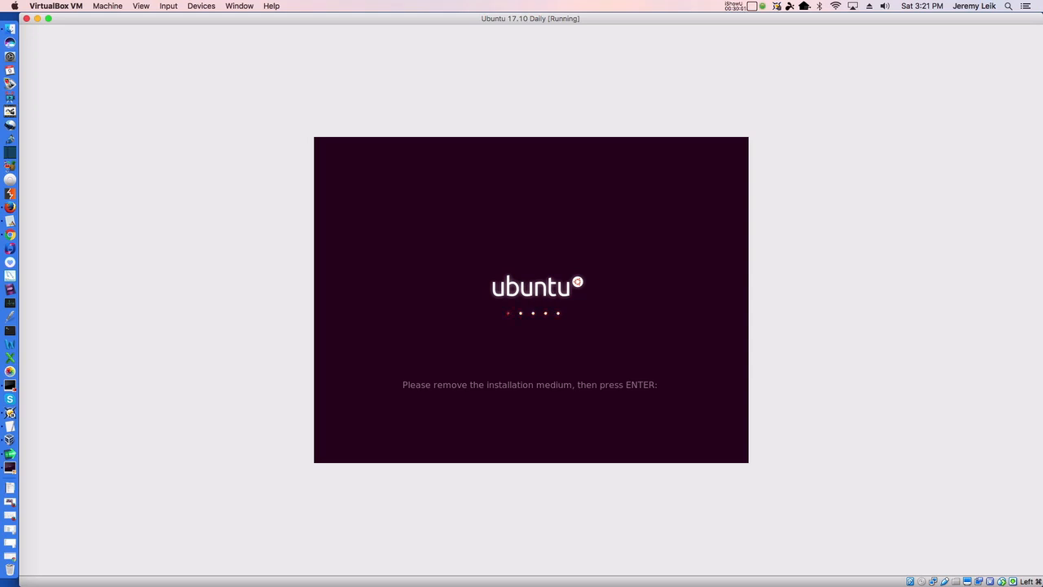
Reset the virtual machine from the Machine menu and confirm the reset
click(107, 7)
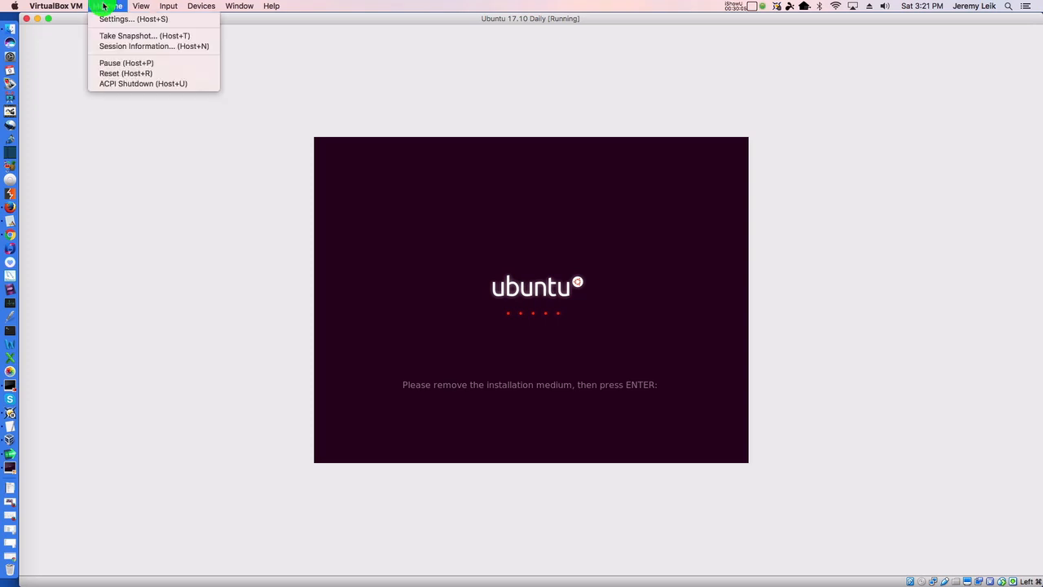
click(106, 74)
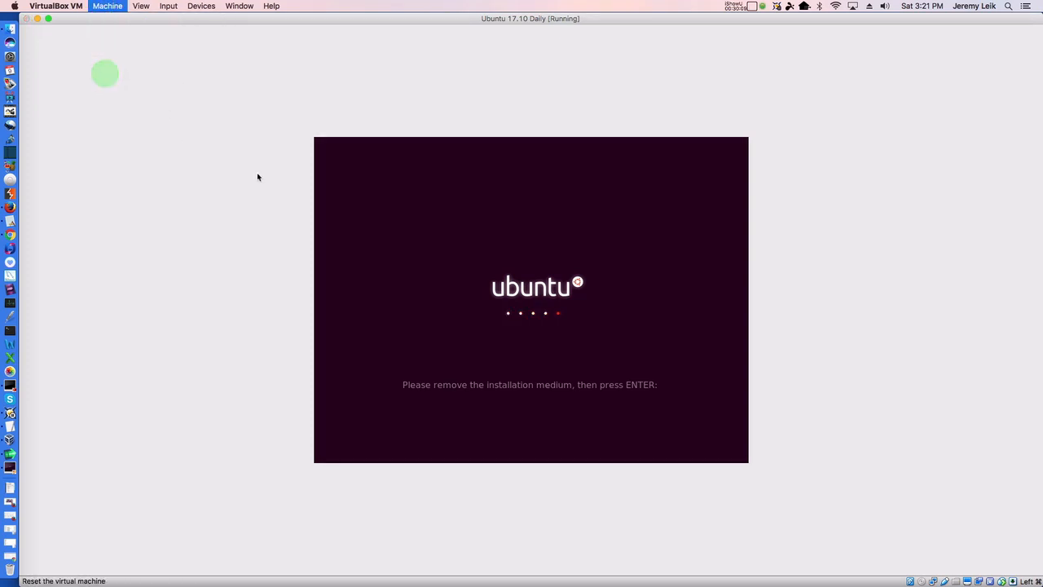
click(554, 116)
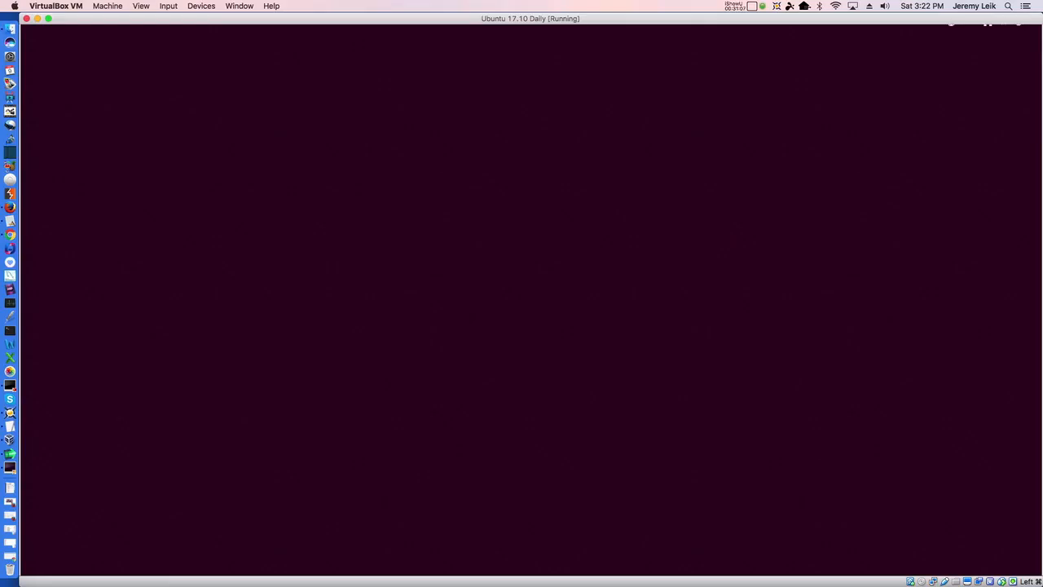
Sign in to the Ubuntu user account with its password
click(524, 288)
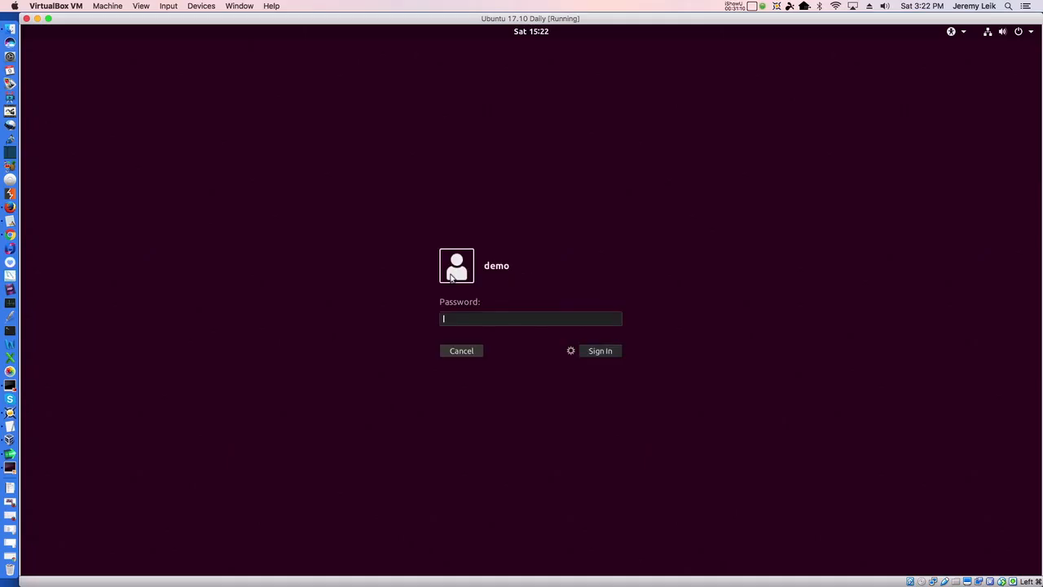
text(**********)
key(Return)
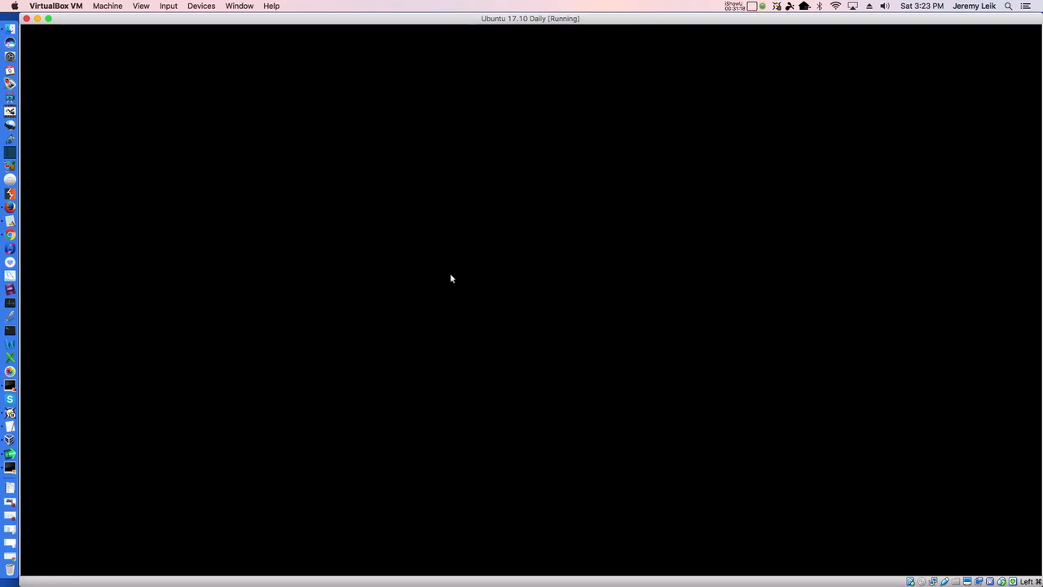
Switch the VM to full-screen mode and move the Trash icon further onto the desktop
click(48, 20)
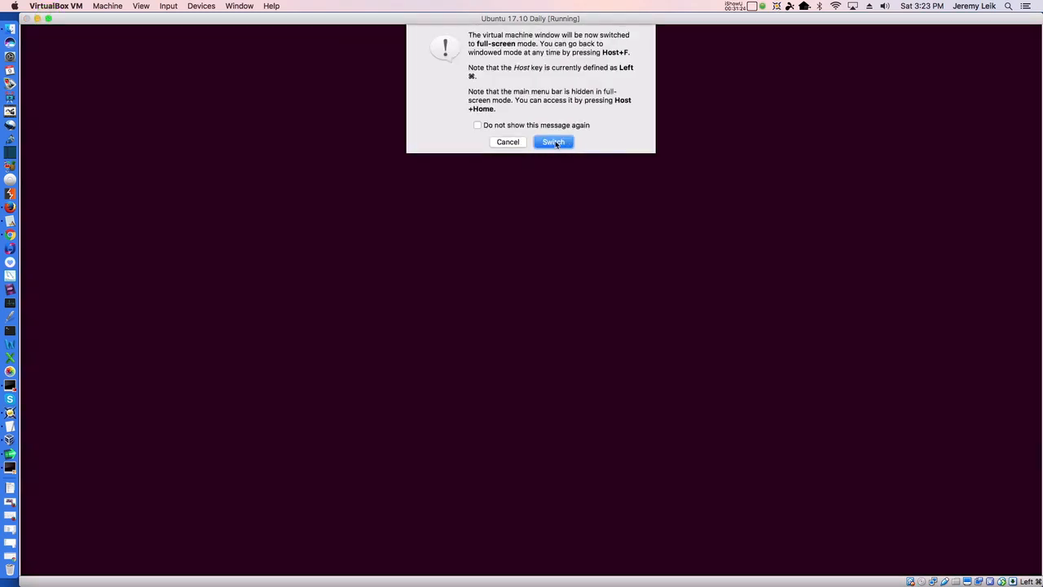
click(554, 142)
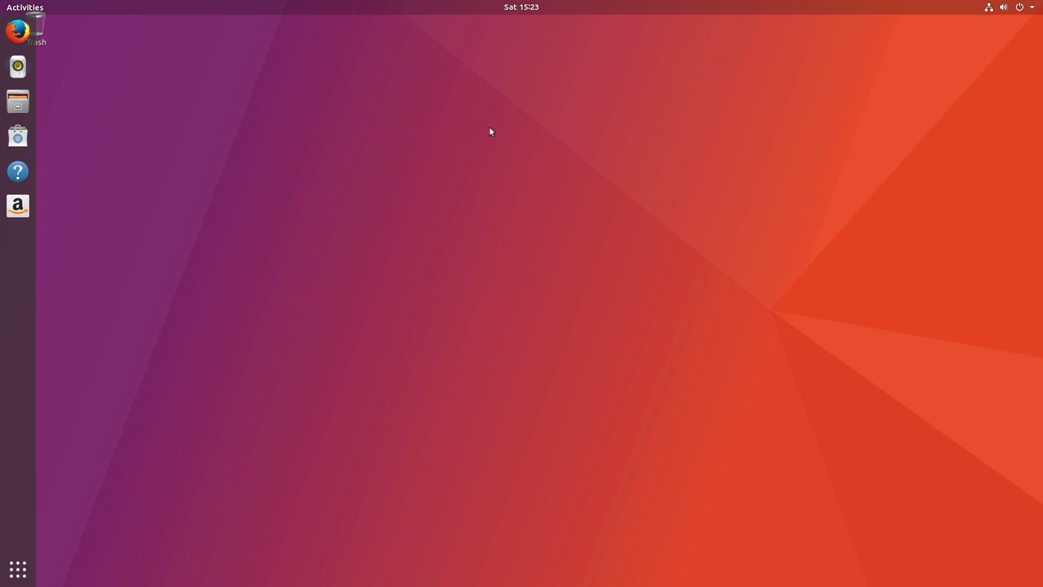
mouse_move(39, 26)
mouse_down()
mouse_move(76, 32)
mouse_move(85, 46)
mouse_up()
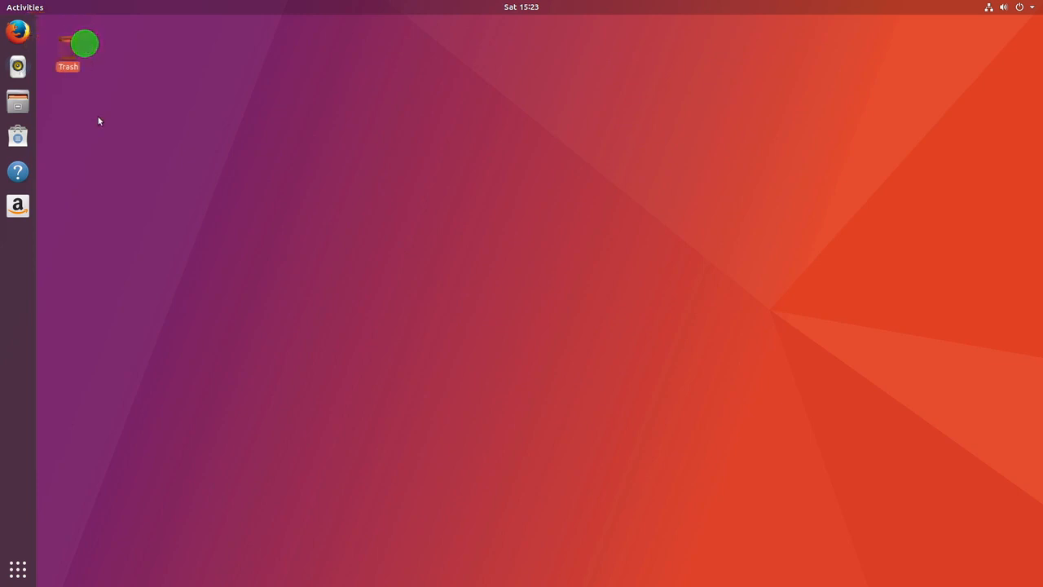
click(131, 158)
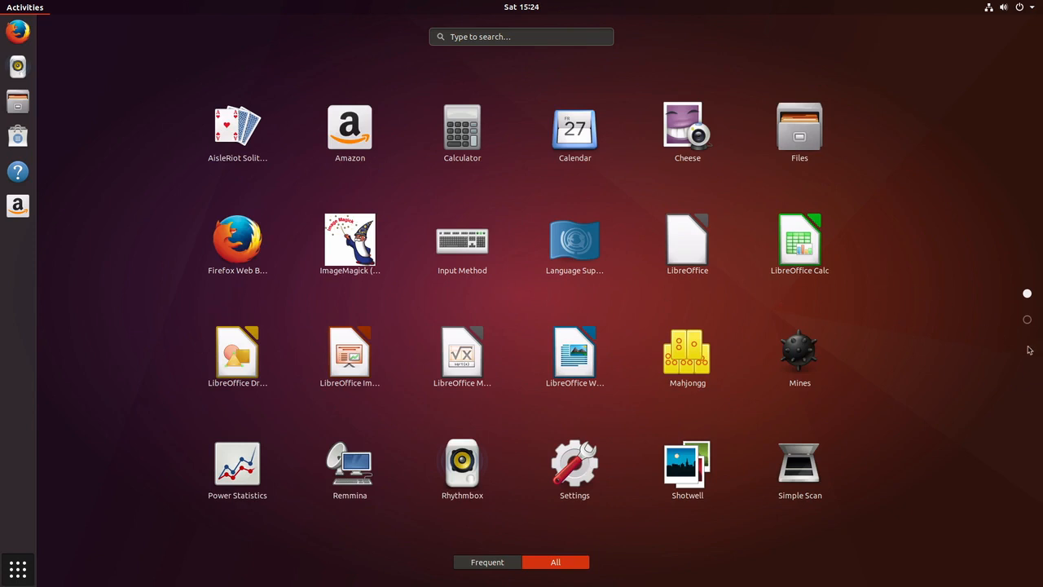
View the second page of applications, then leave the app grid and overview
click(1027, 319)
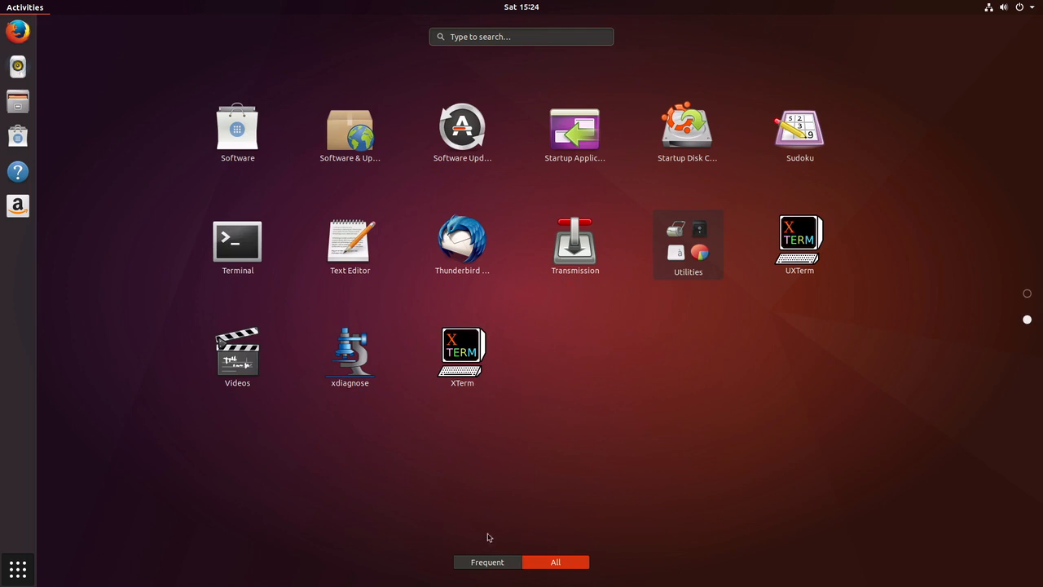
click(19, 267)
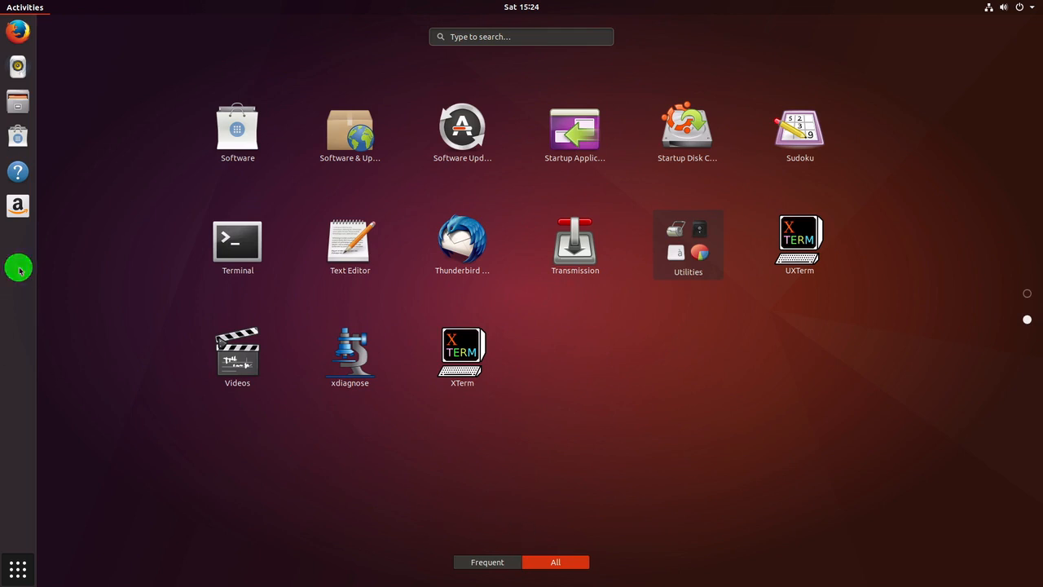
key(Escape)
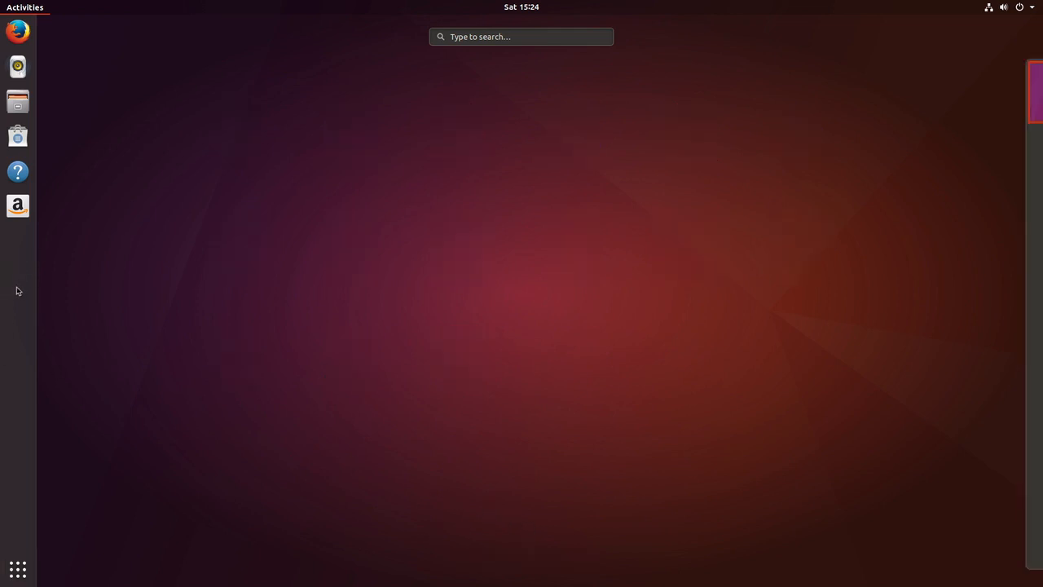
key(Escape)
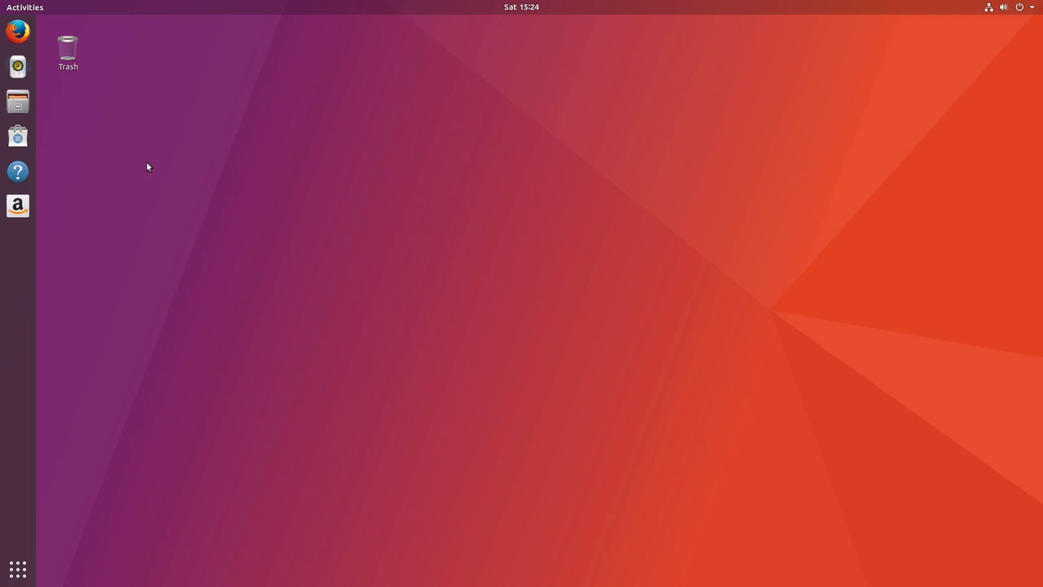
Open and close a Terminal with Ctrl+Alt+T and Ctrl+D, then launch Firefox
key(ctrl+alt+t)
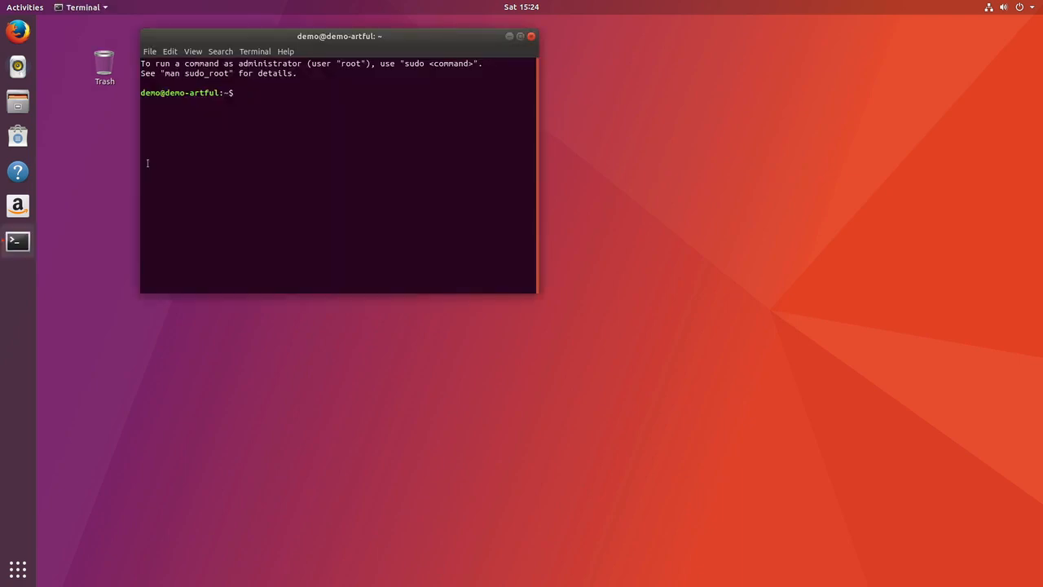
key(ctrl+d)
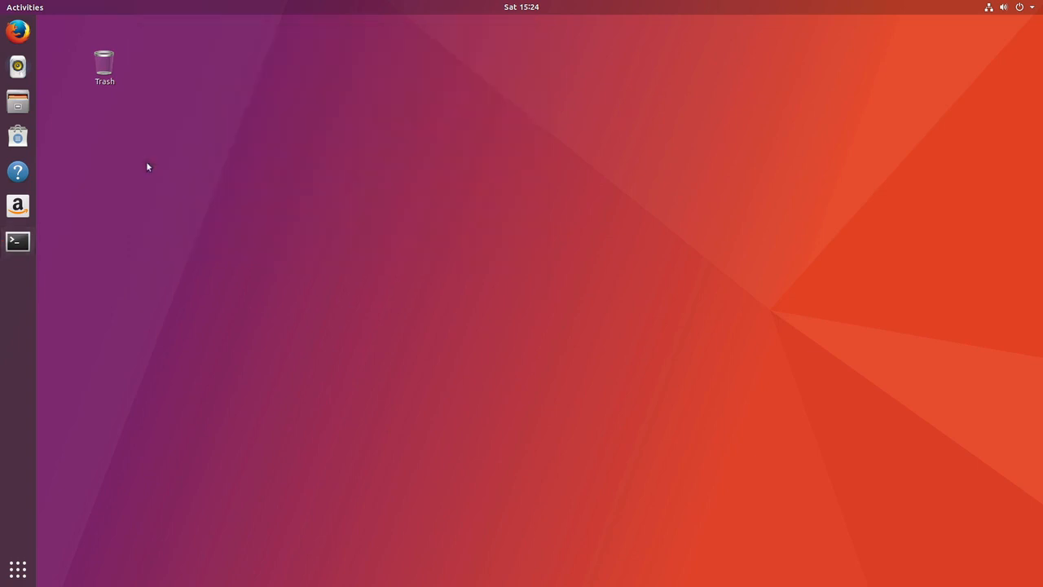
click(17, 33)
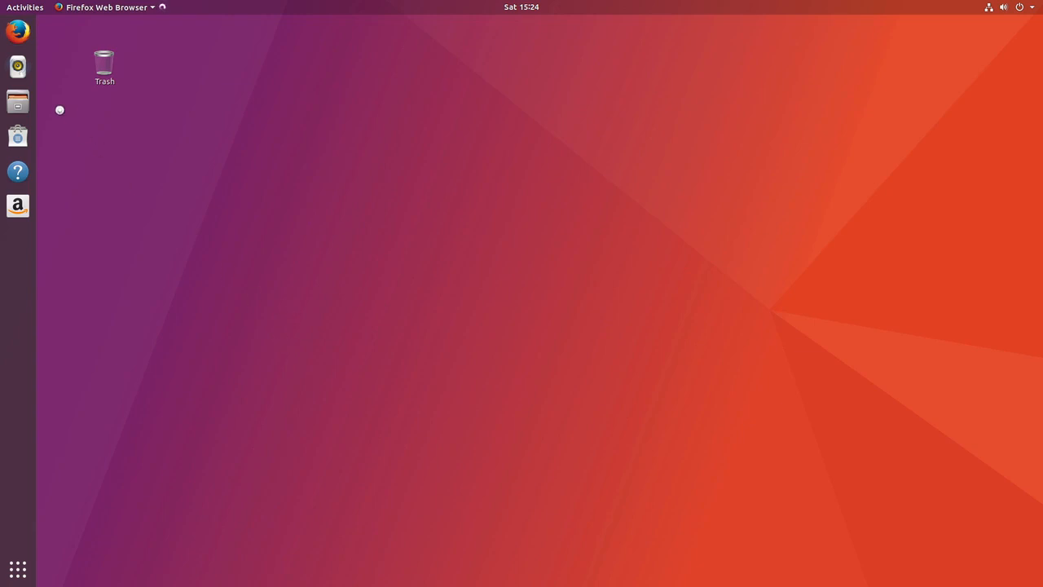
Open Files and arrange it on the left half with Firefox on the right
click(18, 101)
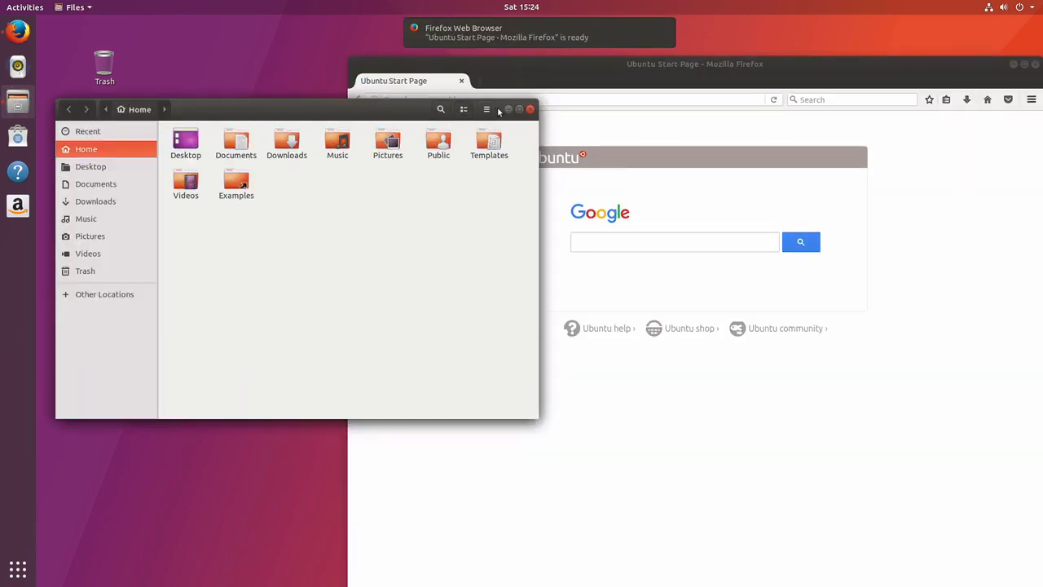
drag(622, 72, 1042, 118)
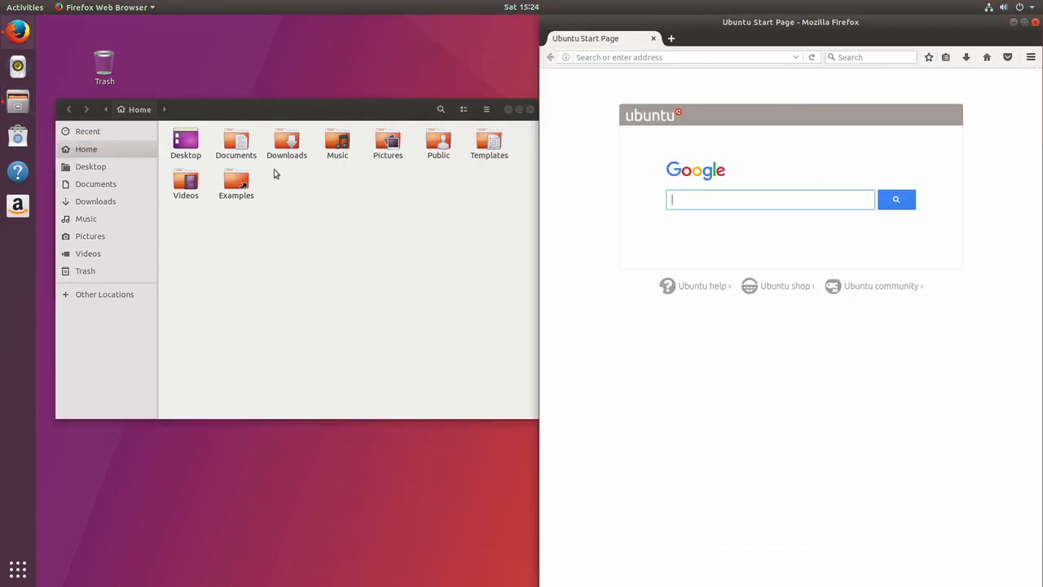
drag(318, 112, 2, 130)
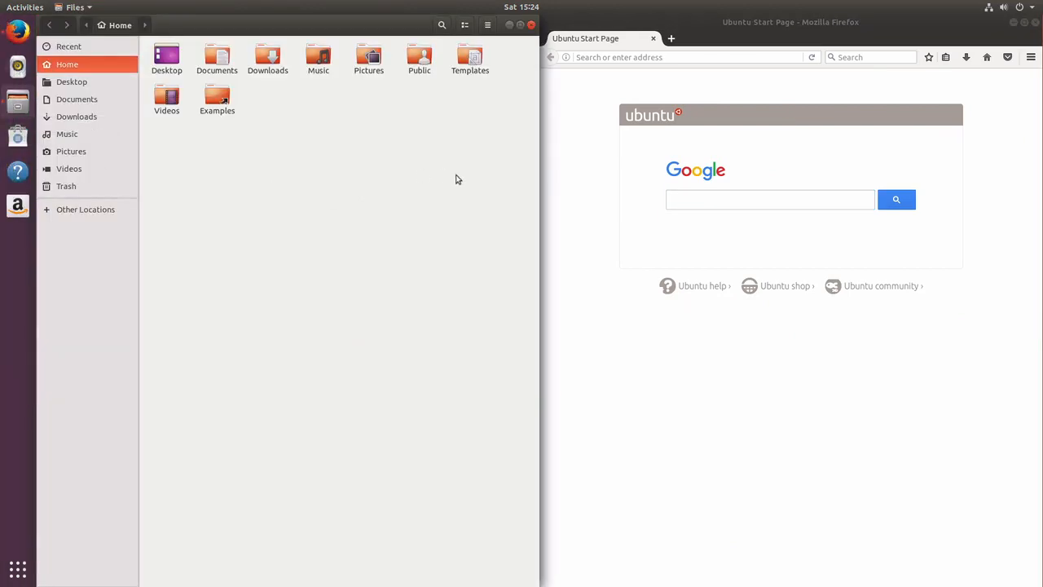
Load slashdot.org in Firefox and bring the software update prompt forward
click(710, 57)
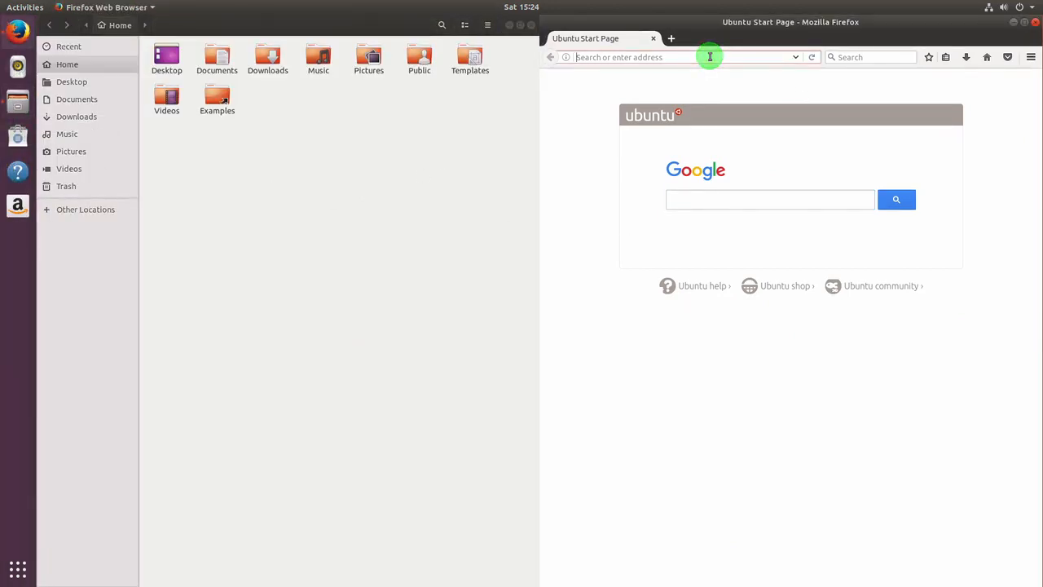
text(slashdot.org)
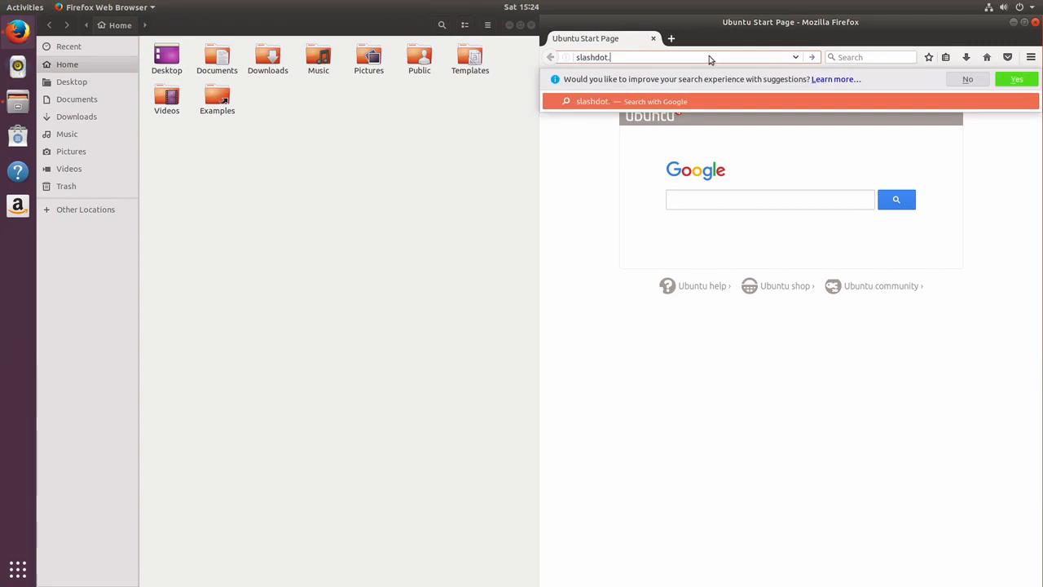
key(Return)
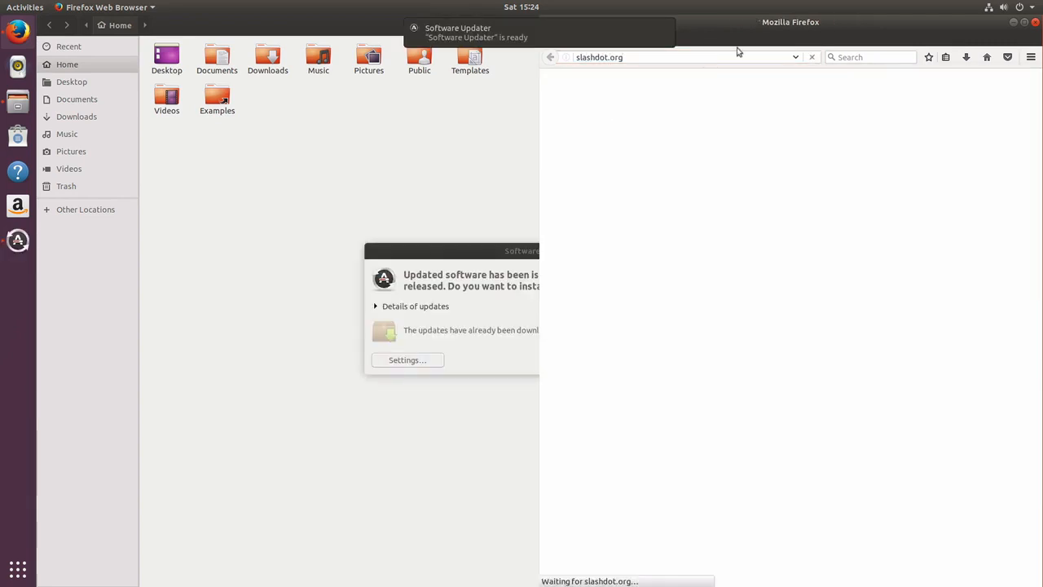
click(432, 248)
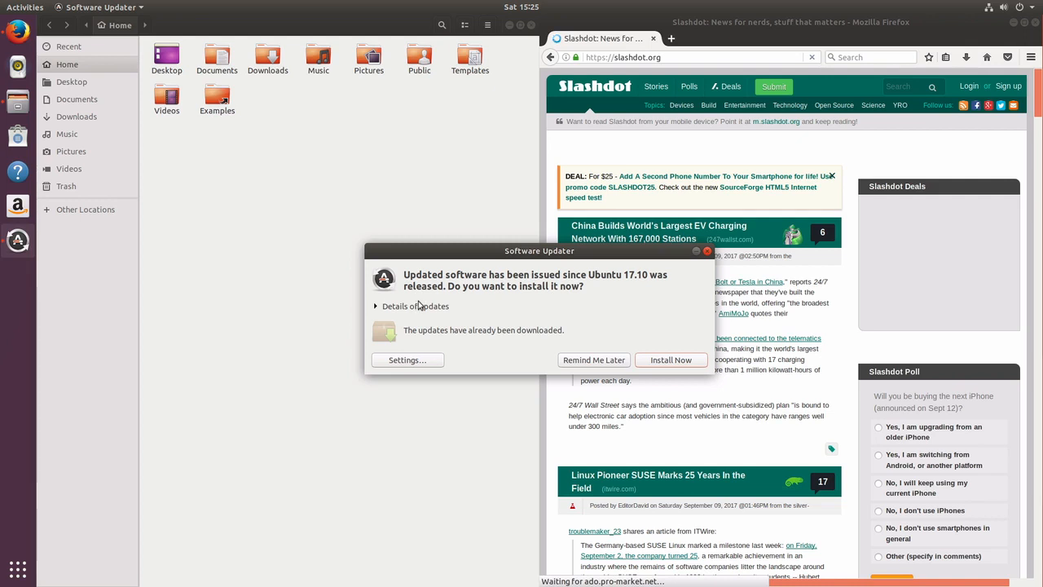
Start installing the offered software updates and send the prompt behind the other windows
click(668, 363)
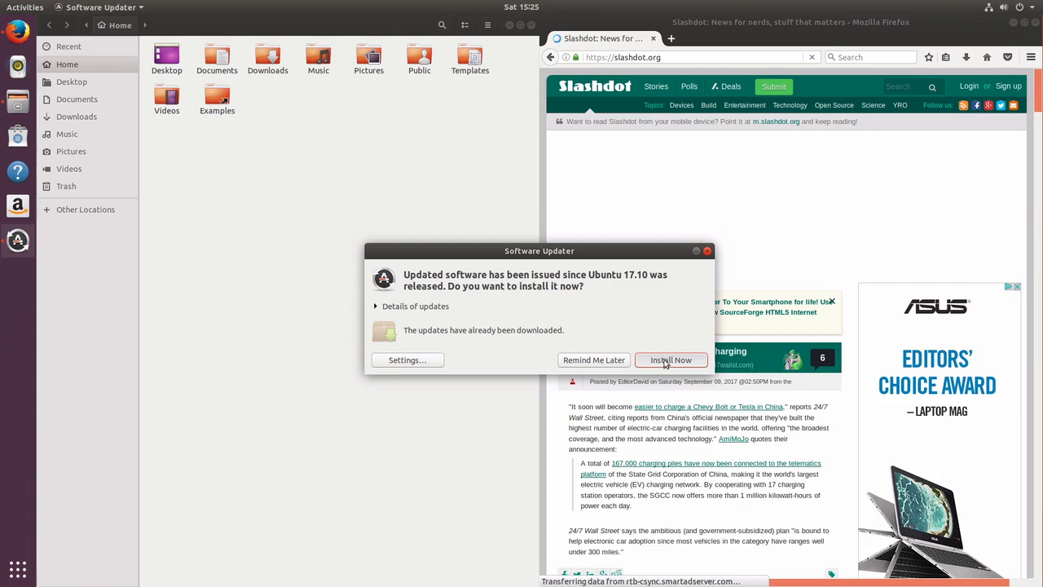
click(666, 361)
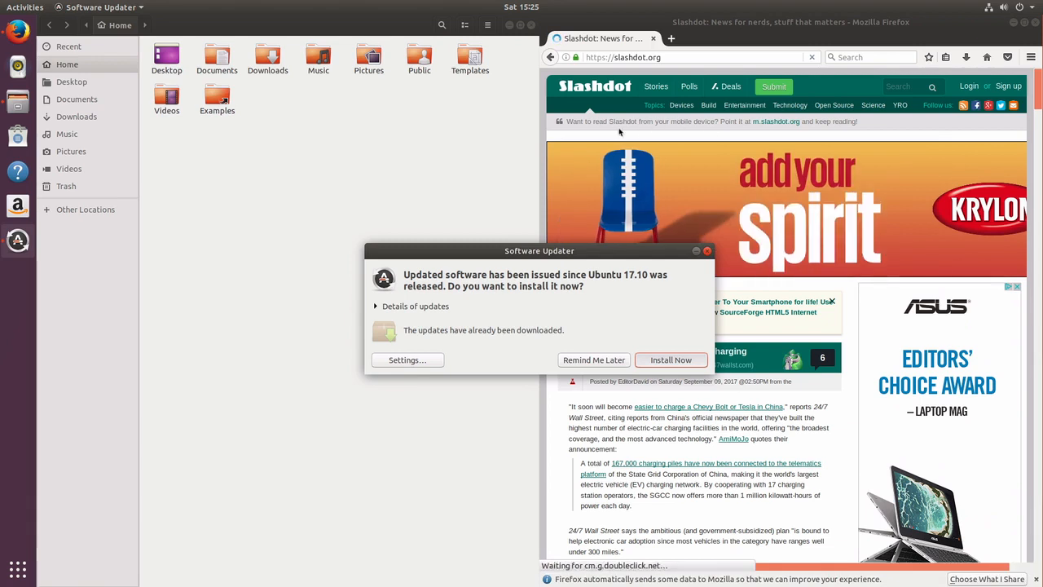
click(407, 251)
click(302, 233)
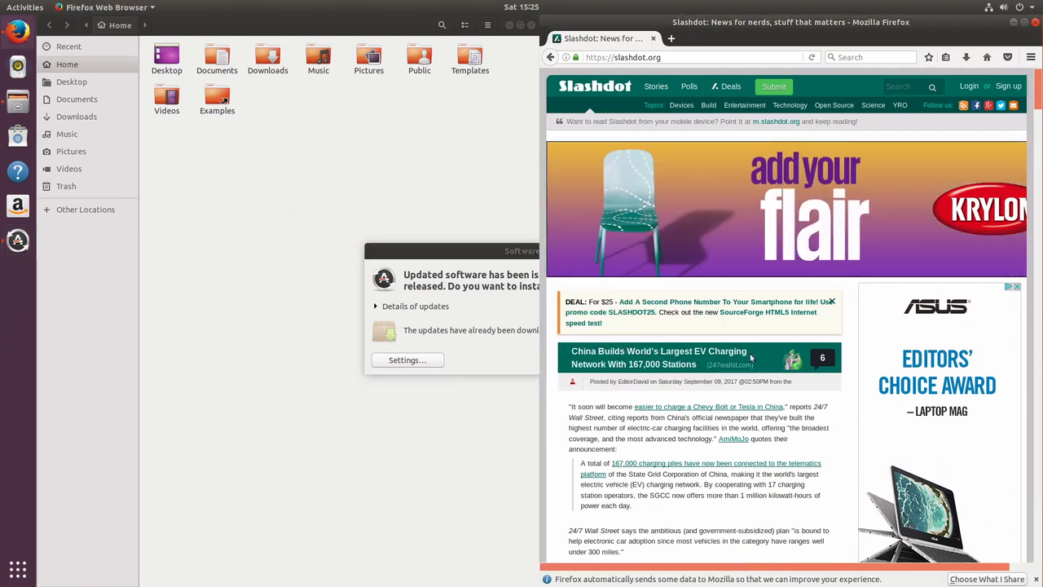
Scroll Slashdot down to the SUSE anniversary story, then bring the update progress forward
scroll(750, 357, down, 4)
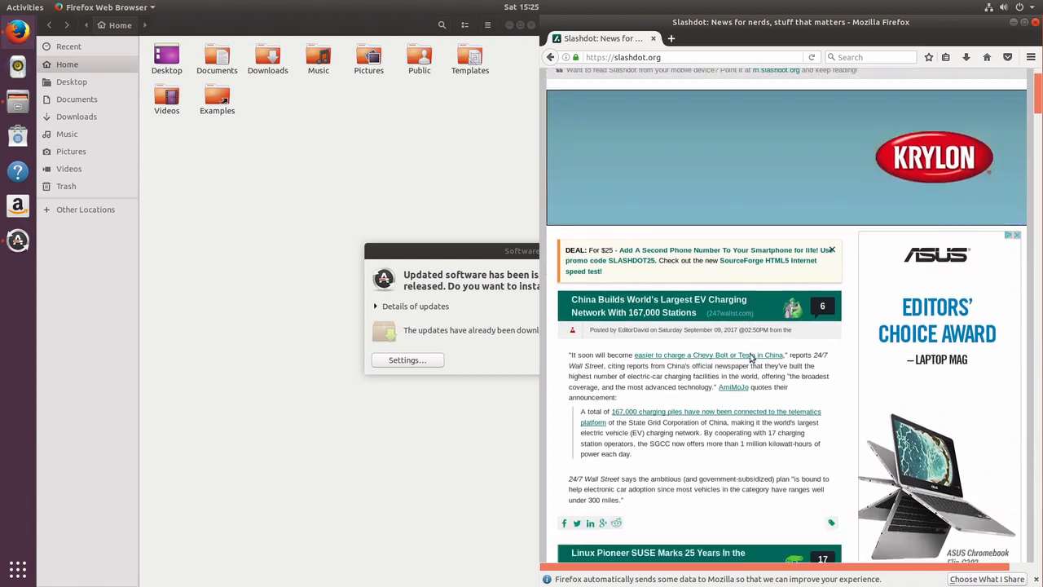
scroll(751, 357, down, 1)
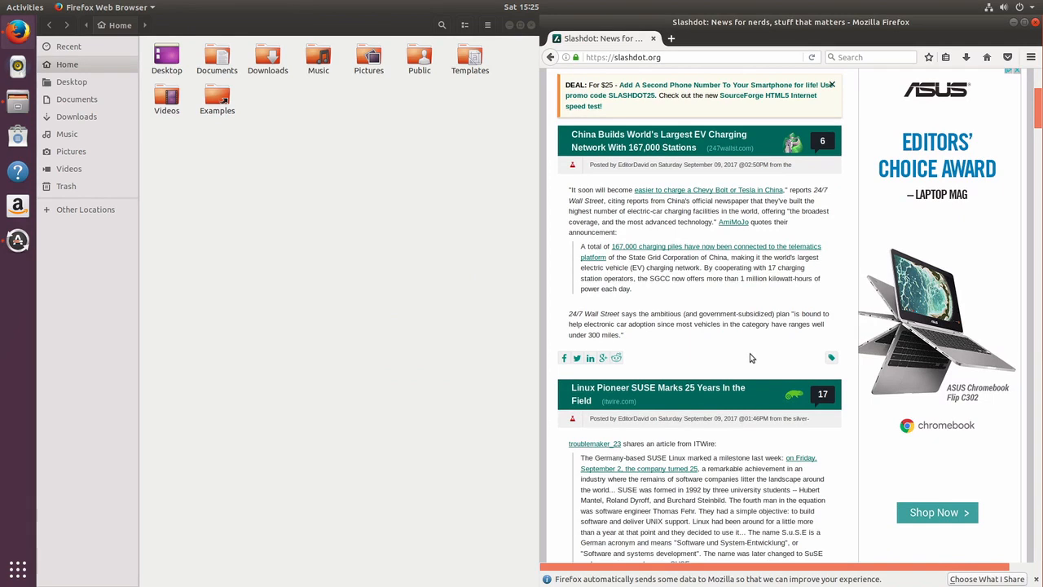
scroll(751, 357, down, 3)
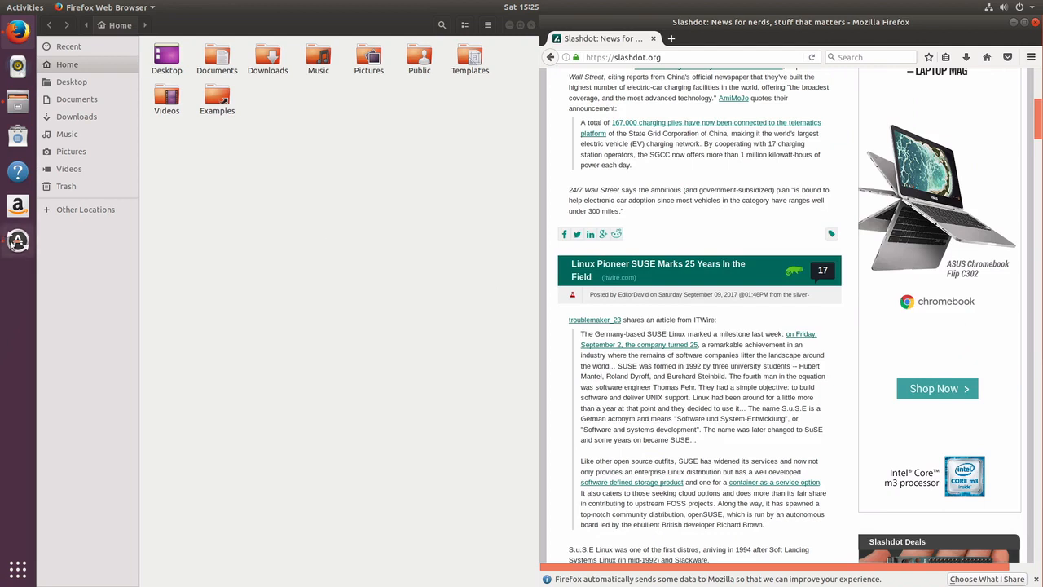
click(13, 242)
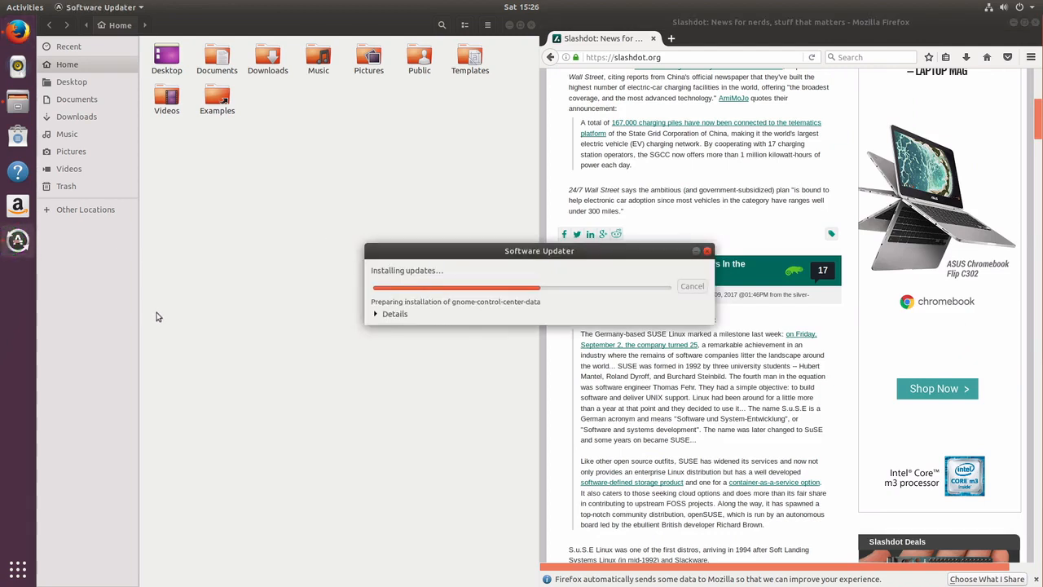
Move the Software Updater progress window aside while the updates install
drag(536, 255, 291, 187)
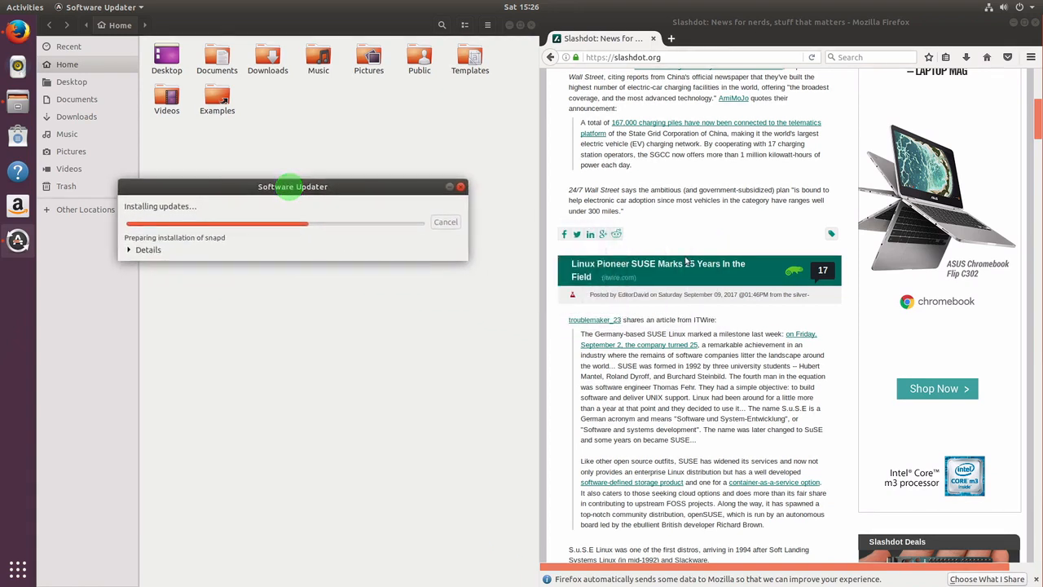
scroll(687, 261, down, 5)
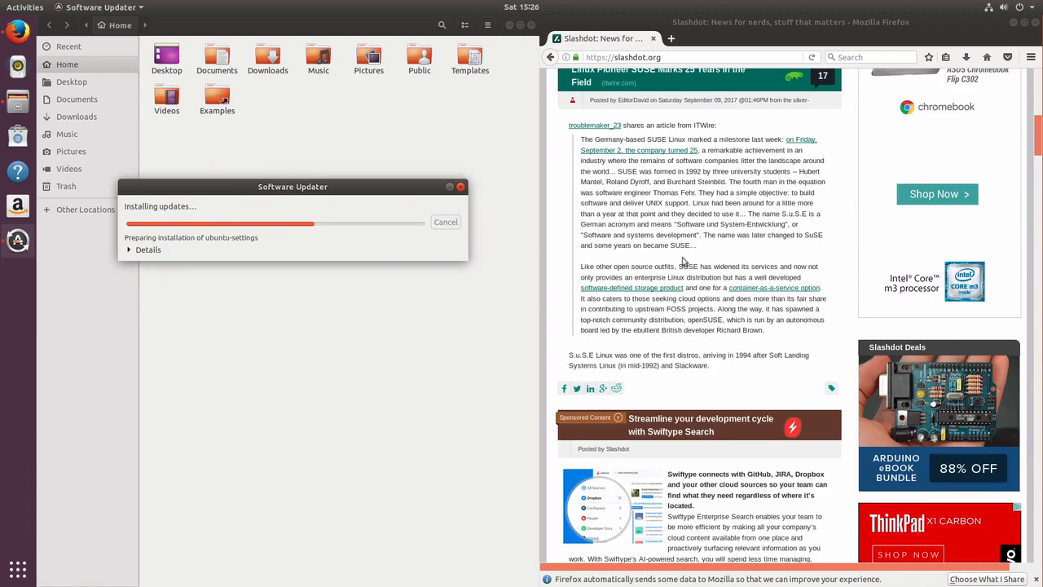
scroll(683, 261, down, 6)
scroll(682, 259, down, 5)
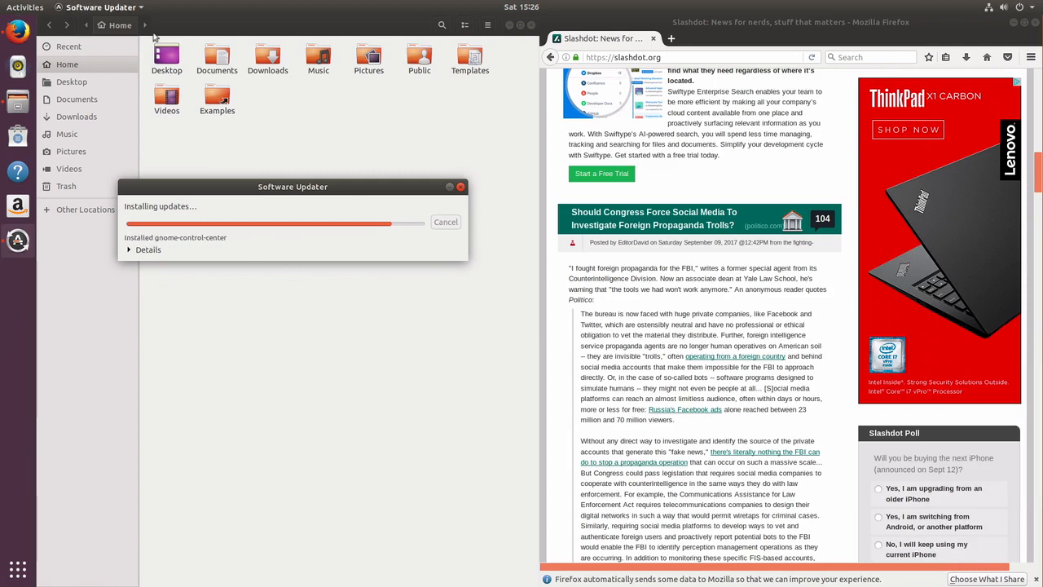
Close the Files window and dismiss the 'software is up to date' notice
click(203, 24)
mouse_move(5, 6)
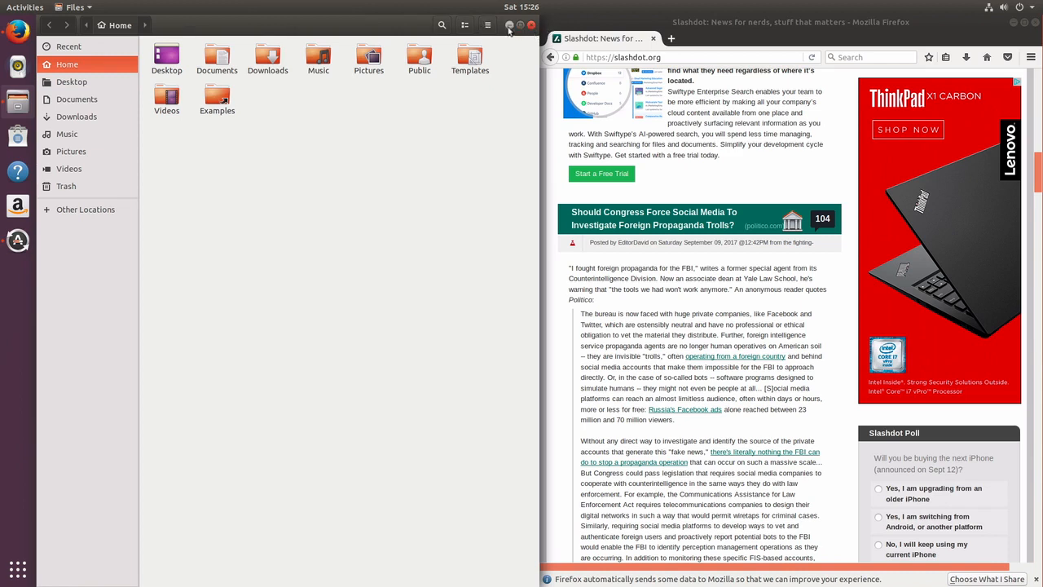
drag(346, 25, 358, 63)
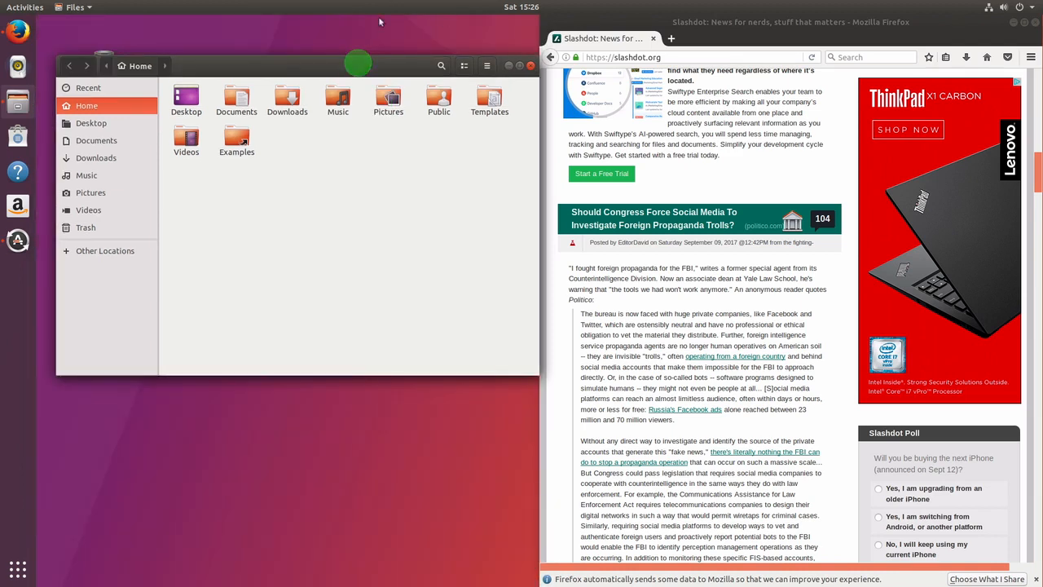
click(531, 66)
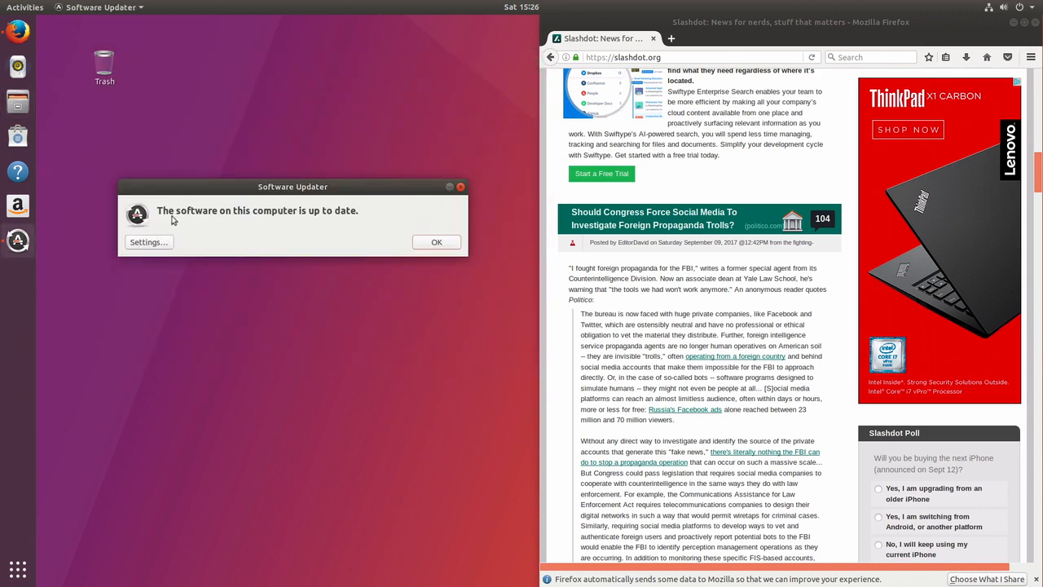
click(438, 242)
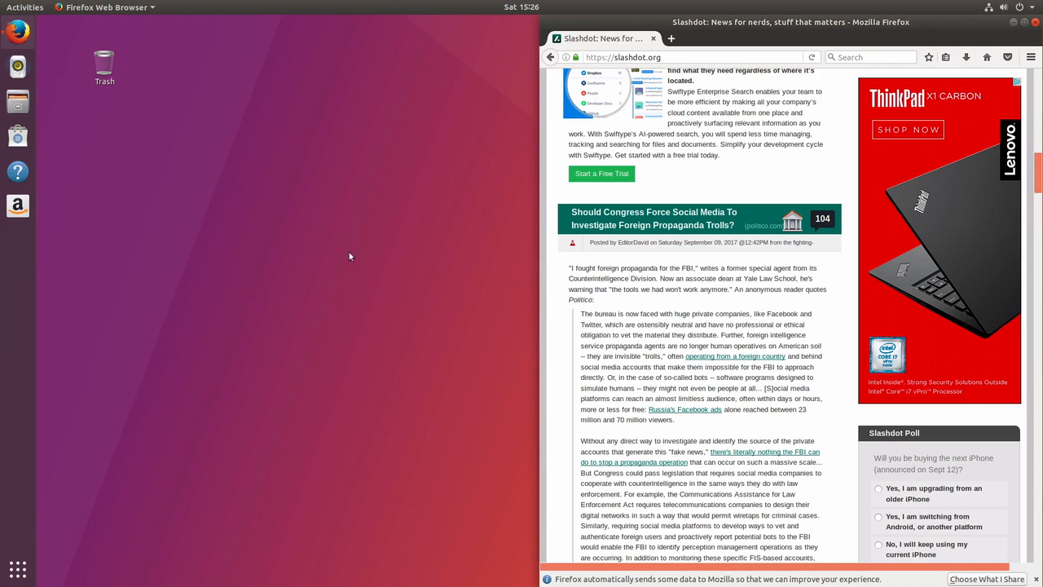
Open Ubuntu Software and snap its window to the left half of the screen
click(13, 136)
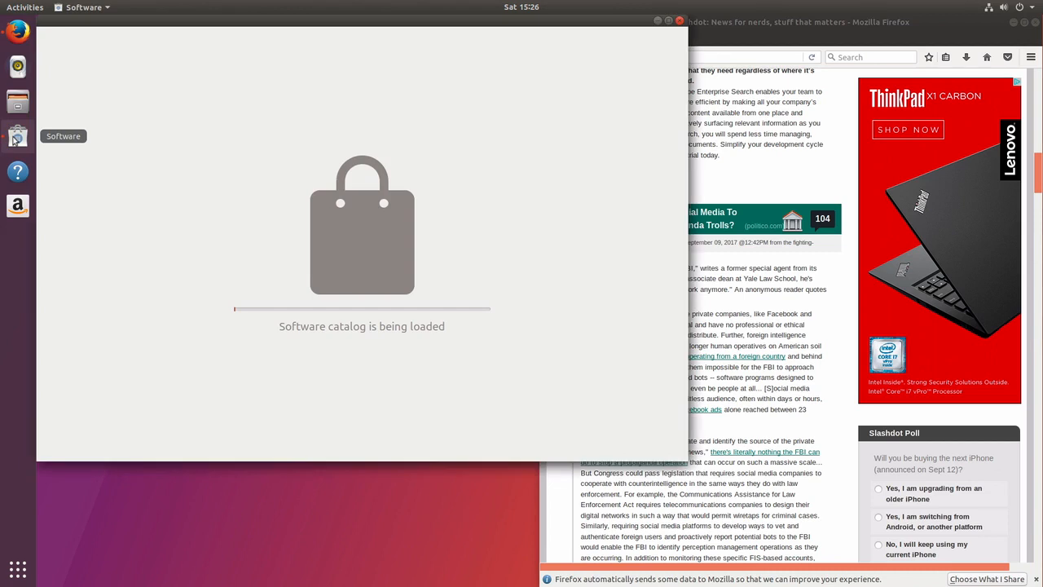
click(481, 27)
drag(481, 27, 4, 86)
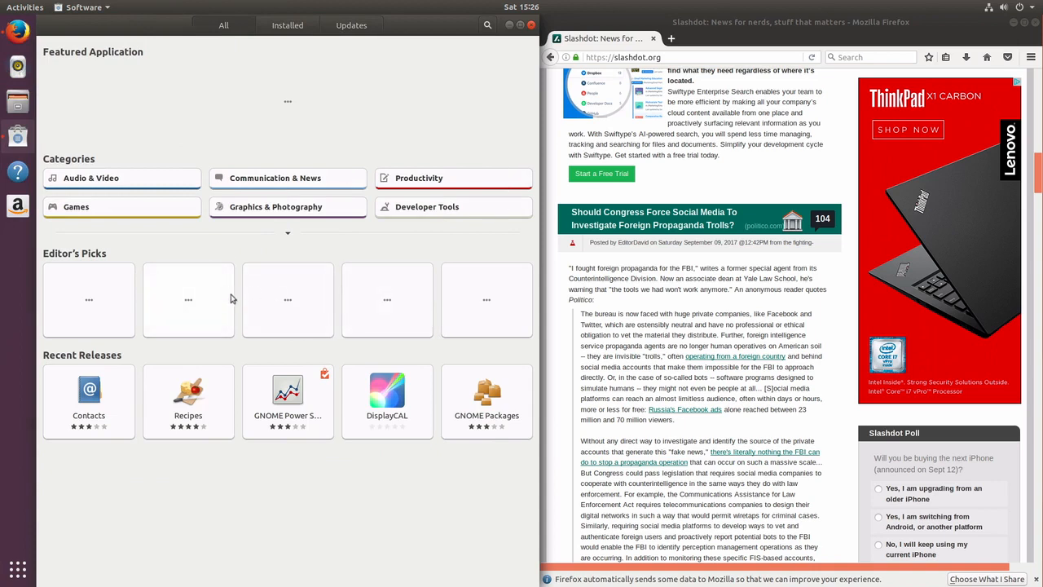
Browse Productivity > Finance, glance at skrooge, then open HomeBank's details page
click(413, 182)
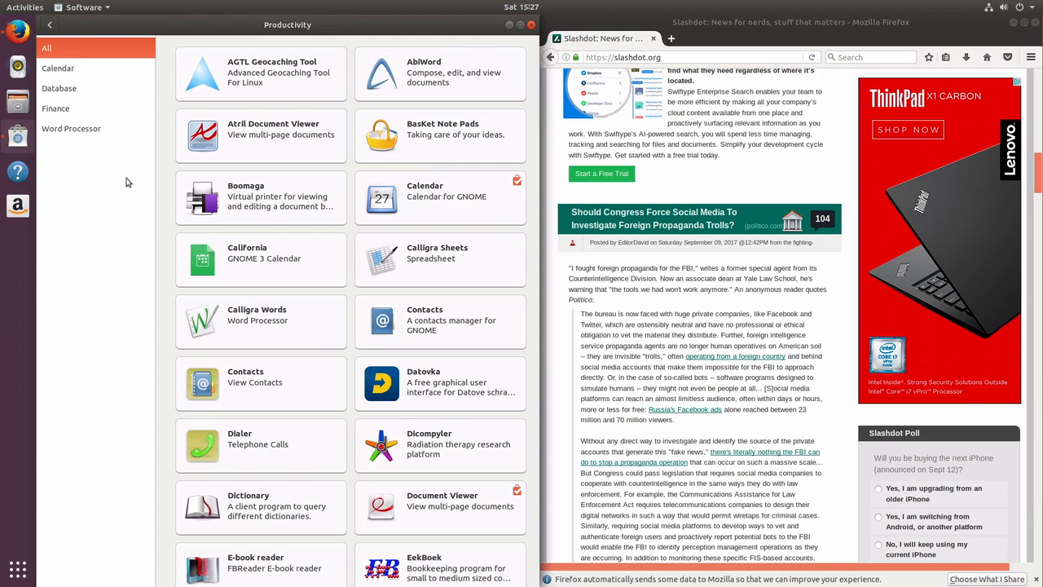
click(55, 109)
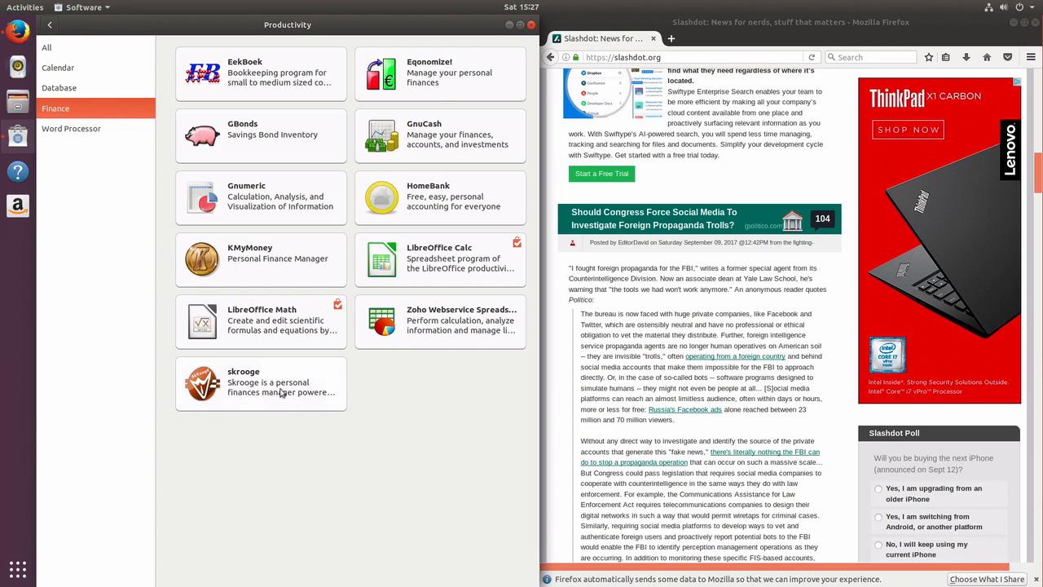
click(254, 383)
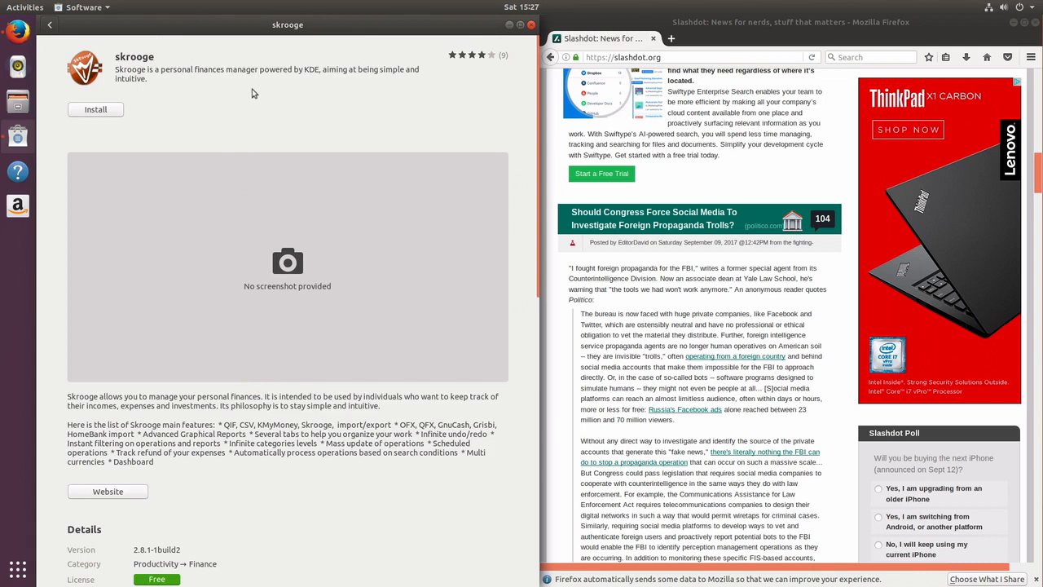
click(51, 28)
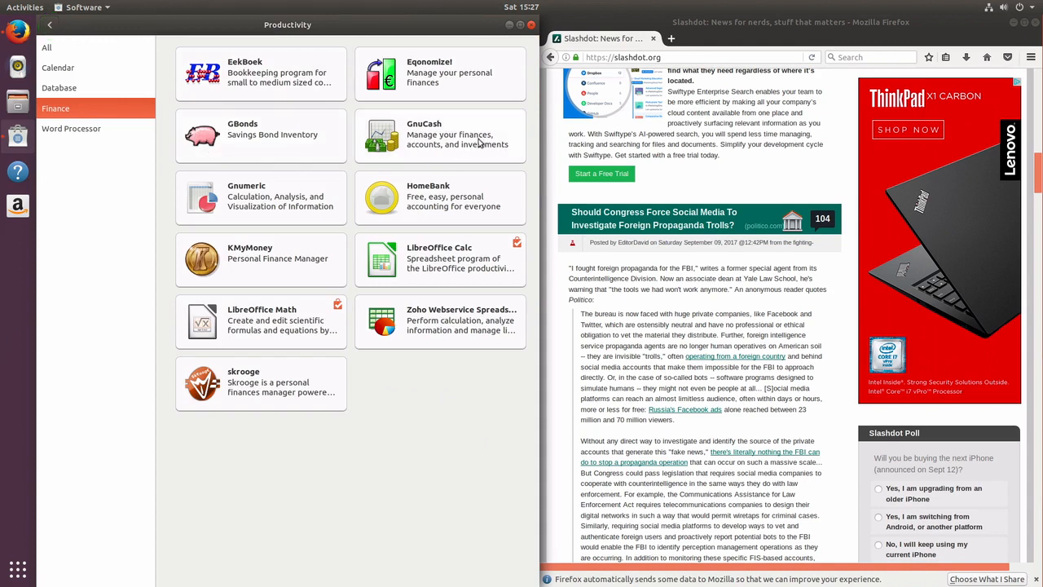
click(452, 201)
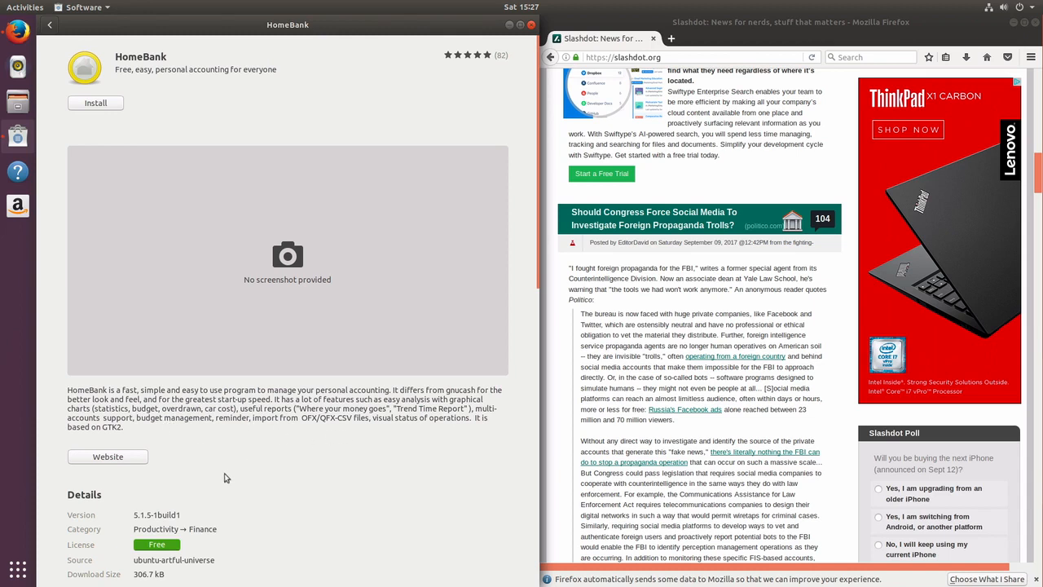
Install HomeBank, entering the account password again after the first attempt fails
click(96, 103)
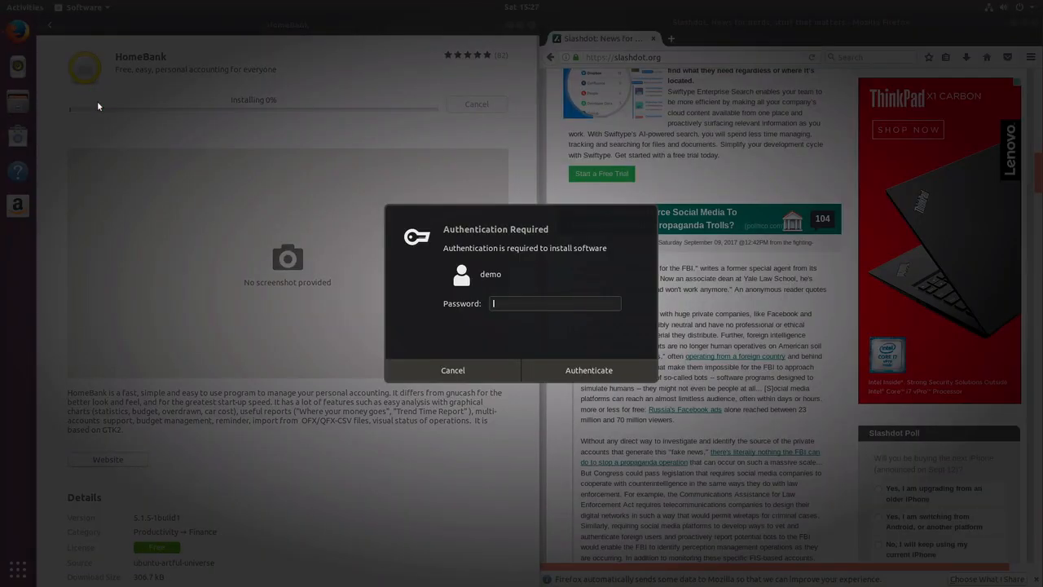
text(dem)
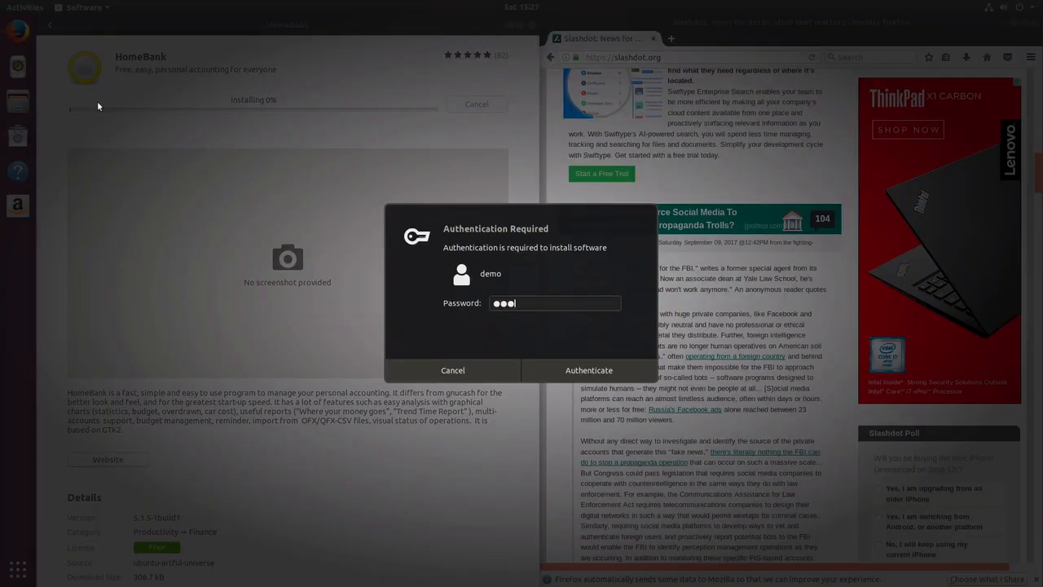
key(Return)
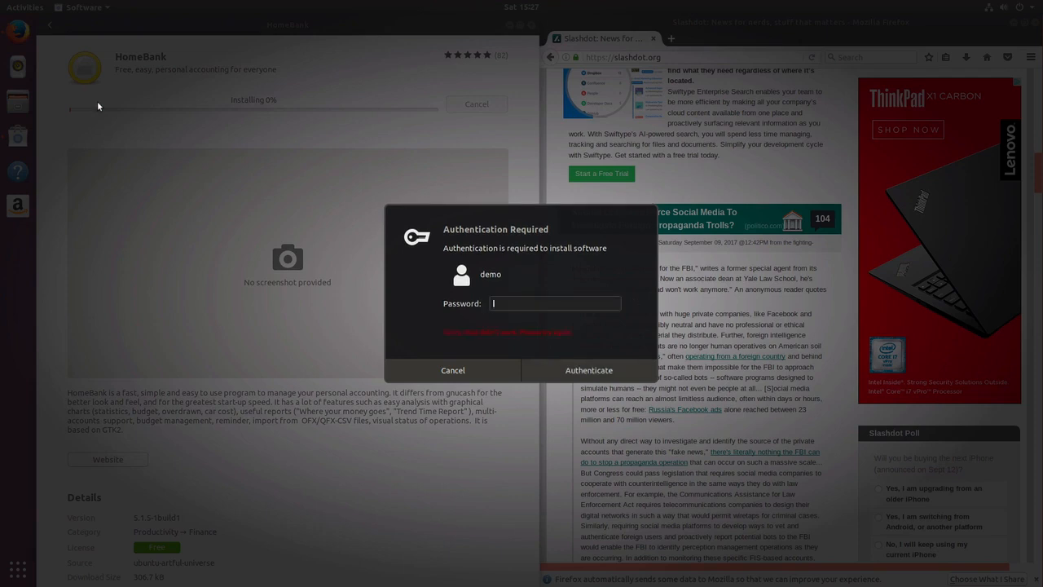
text(dem)
key(Return)
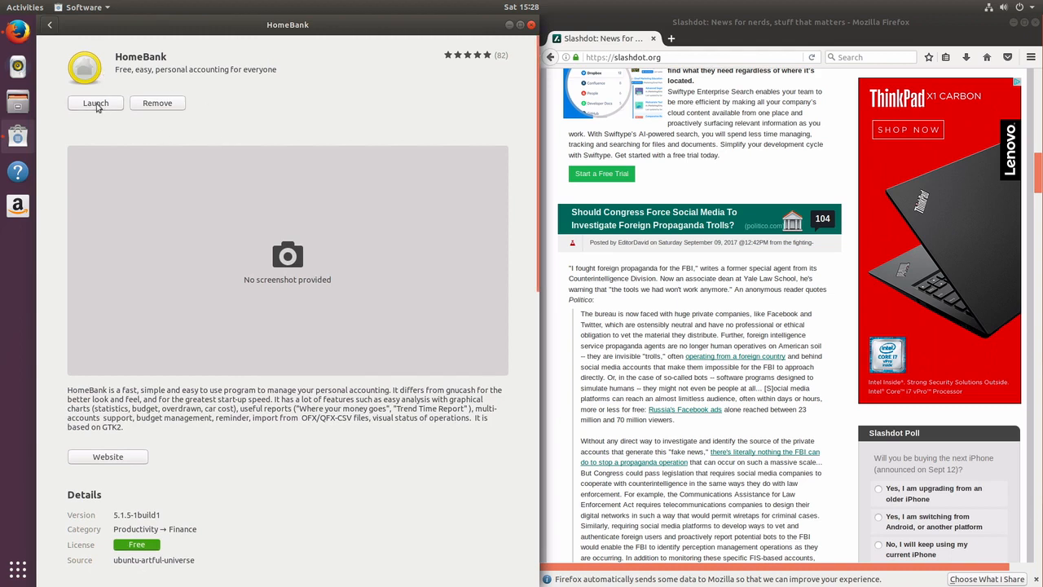
Launch HomeBank, start a new file, and pass file properties and English preset categories
click(95, 105)
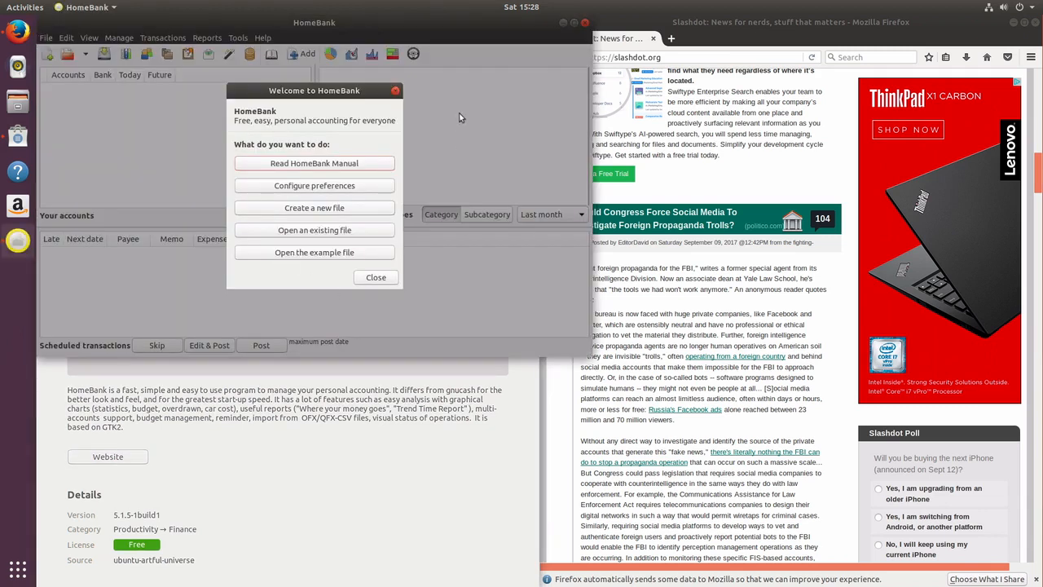
click(297, 208)
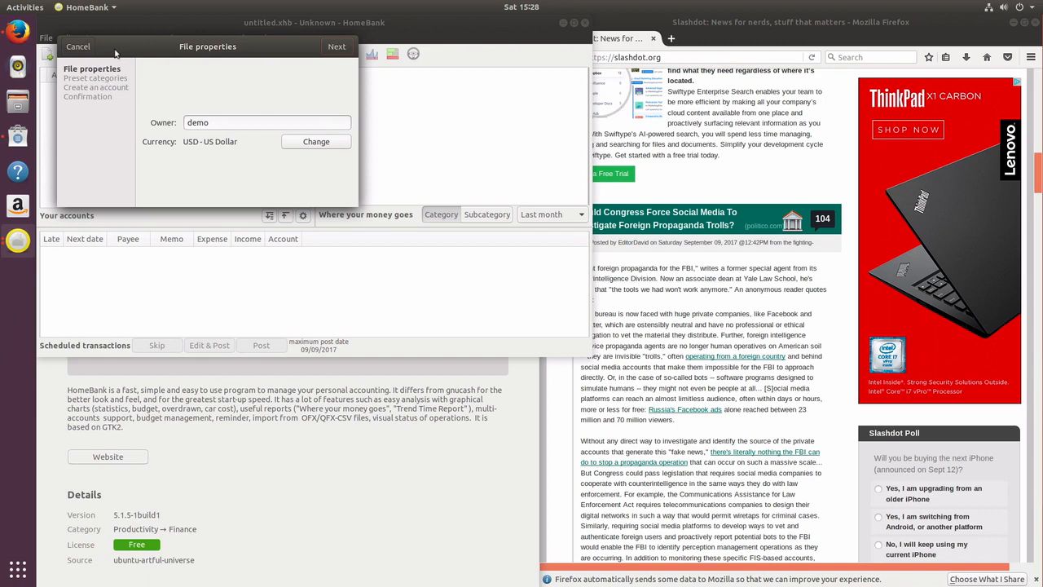
drag(158, 57, 216, 98)
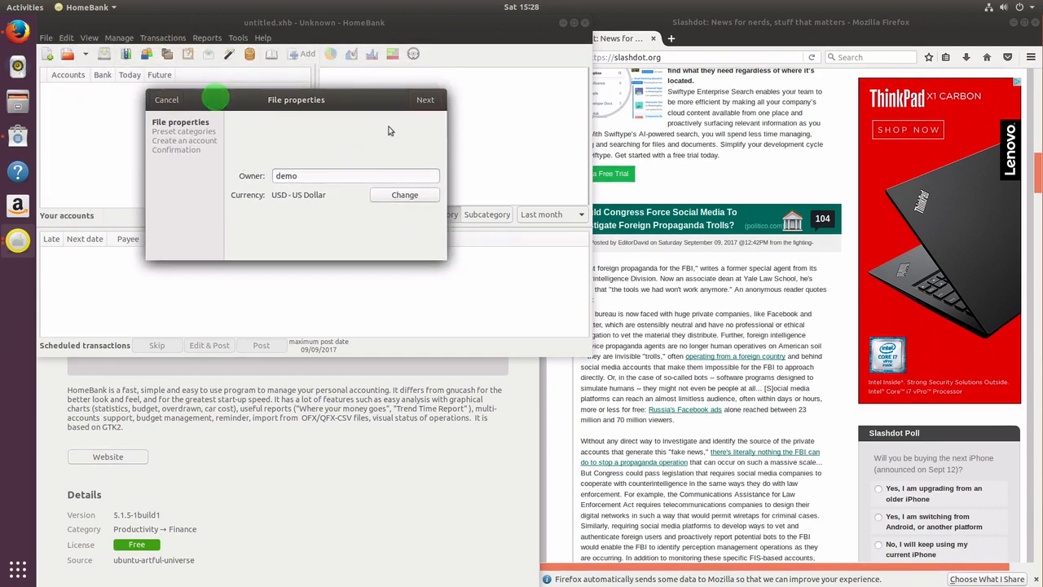
click(425, 102)
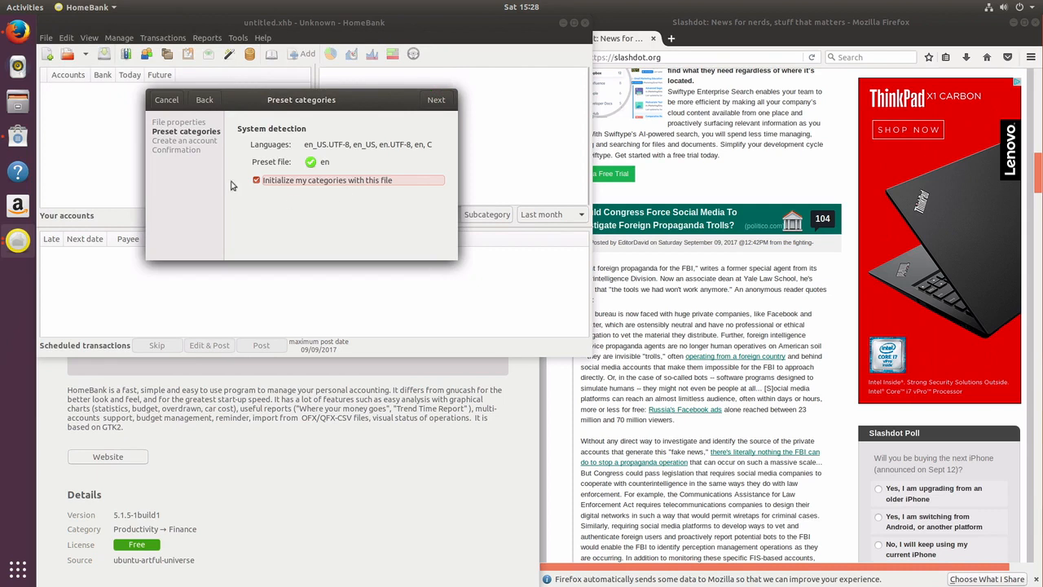
click(436, 103)
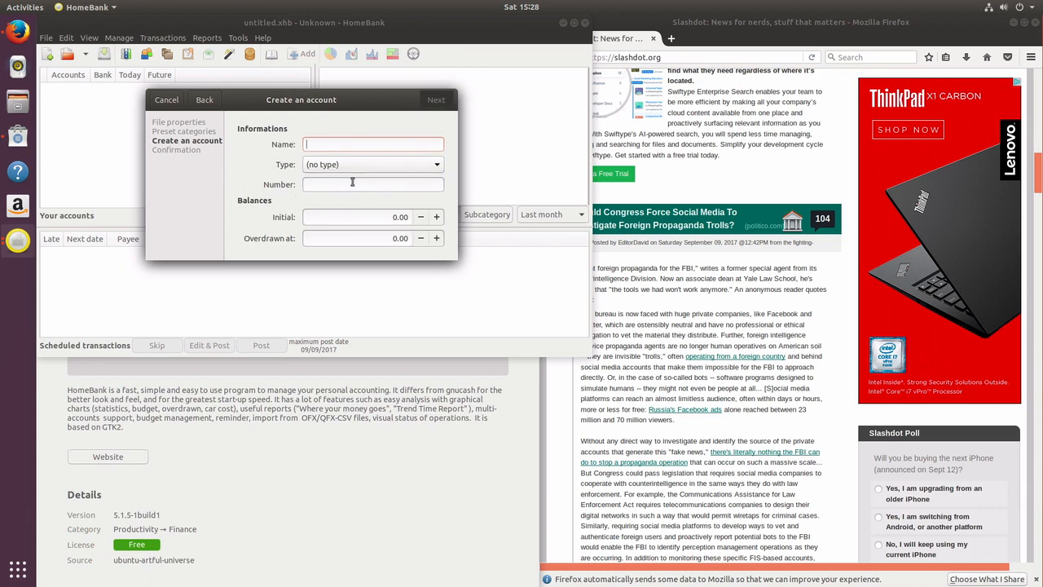
Name the new account Checking and make it a Bank account
text(Checking)
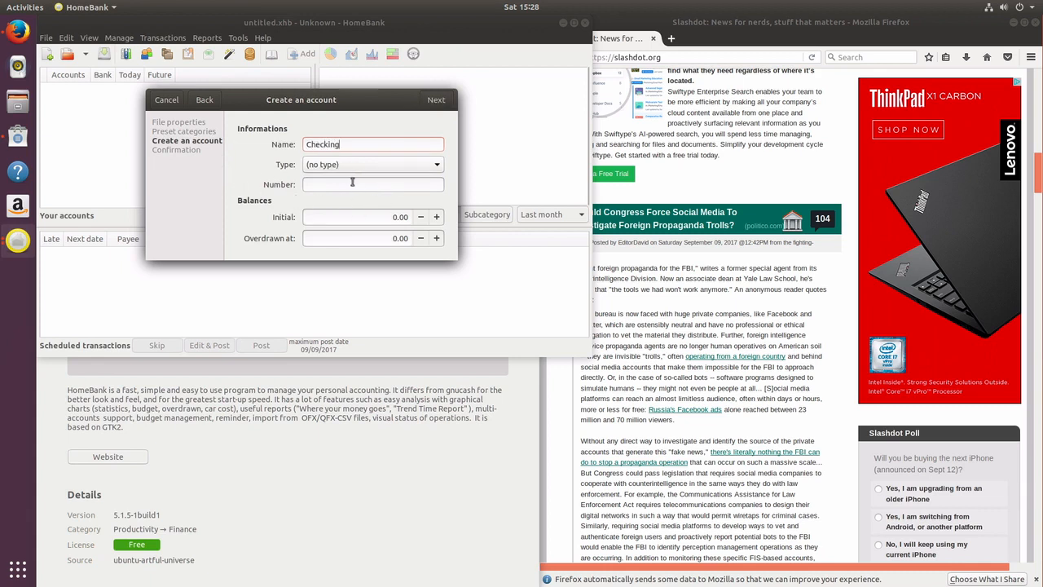
click(349, 165)
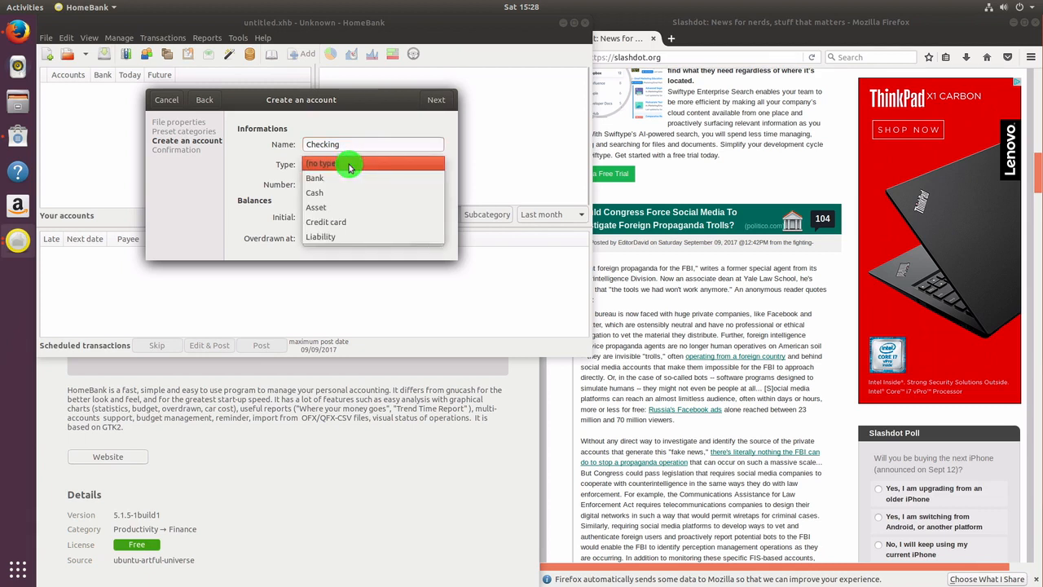
click(351, 177)
Fill in the account number and an initial balance of 5, then apply the setup
click(350, 183)
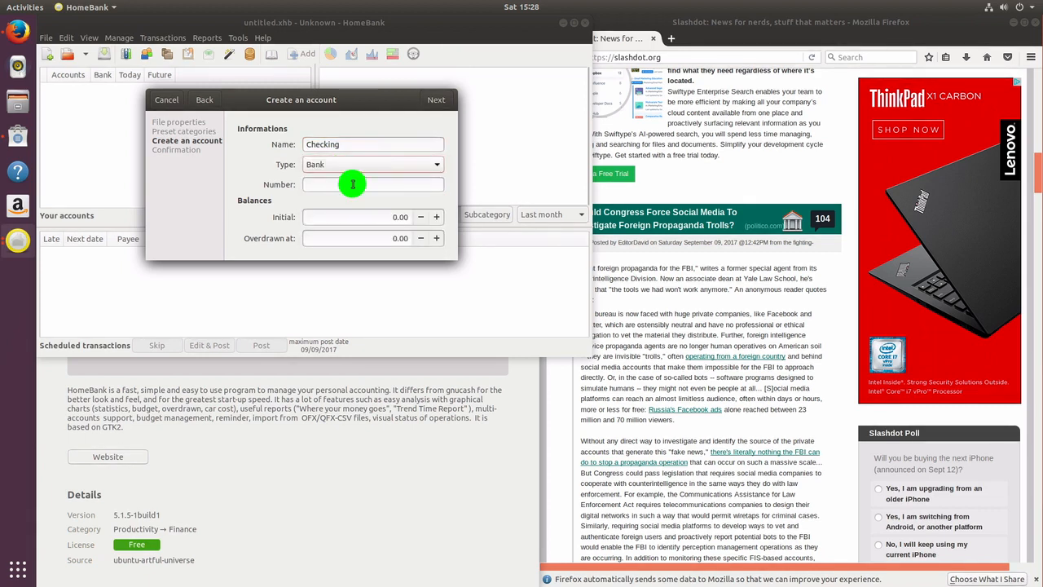
key(Tab)
key(Left)
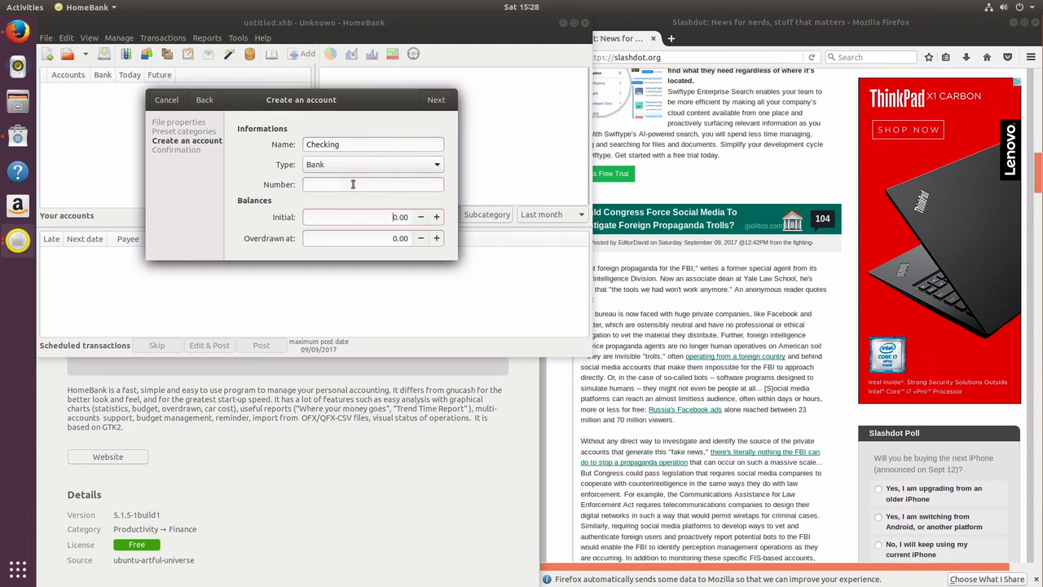
click(356, 183)
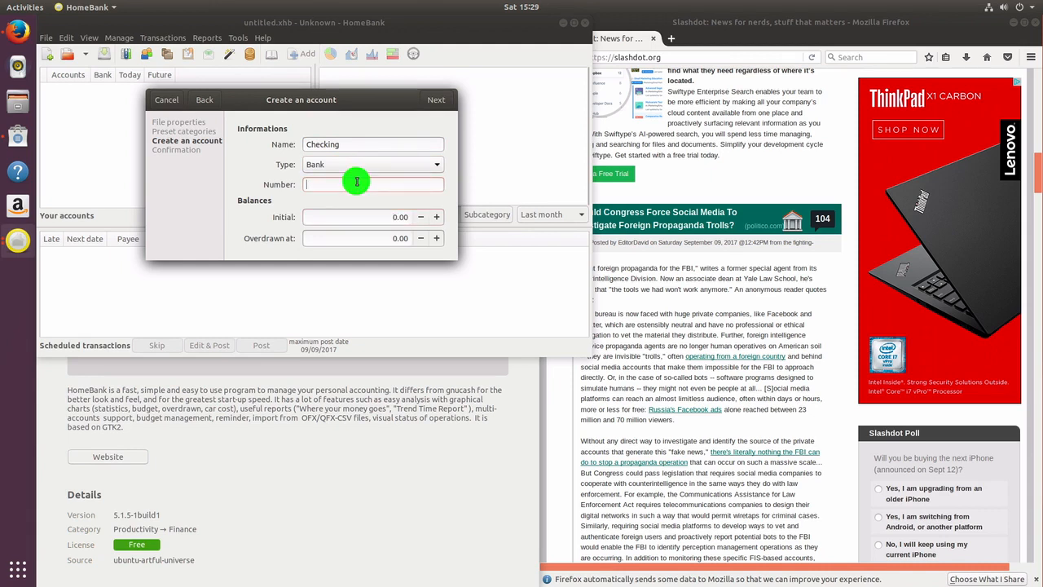
key(Tab)
key(Left)
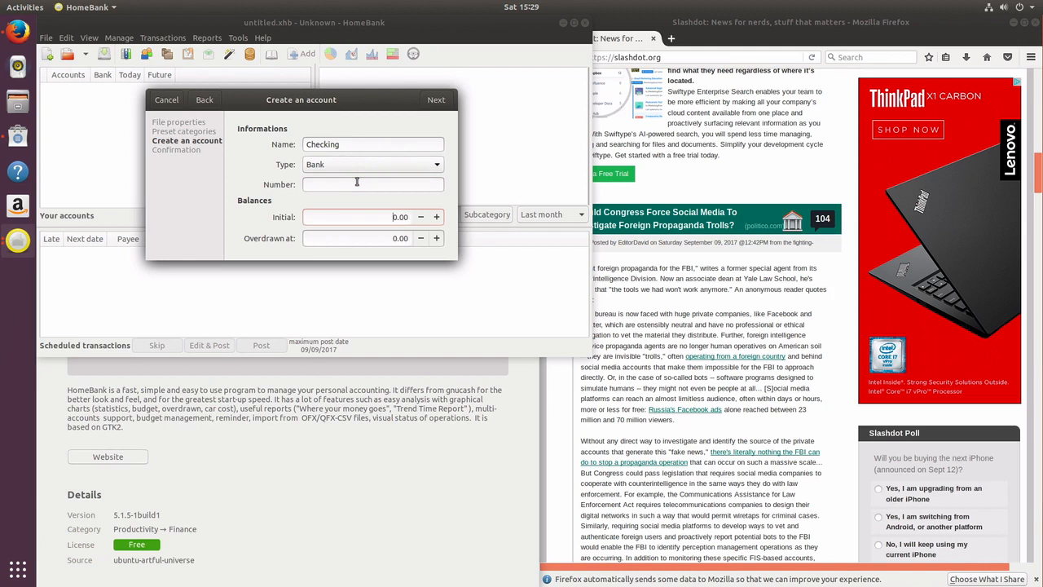
click(356, 182)
text(1234)
click(348, 215)
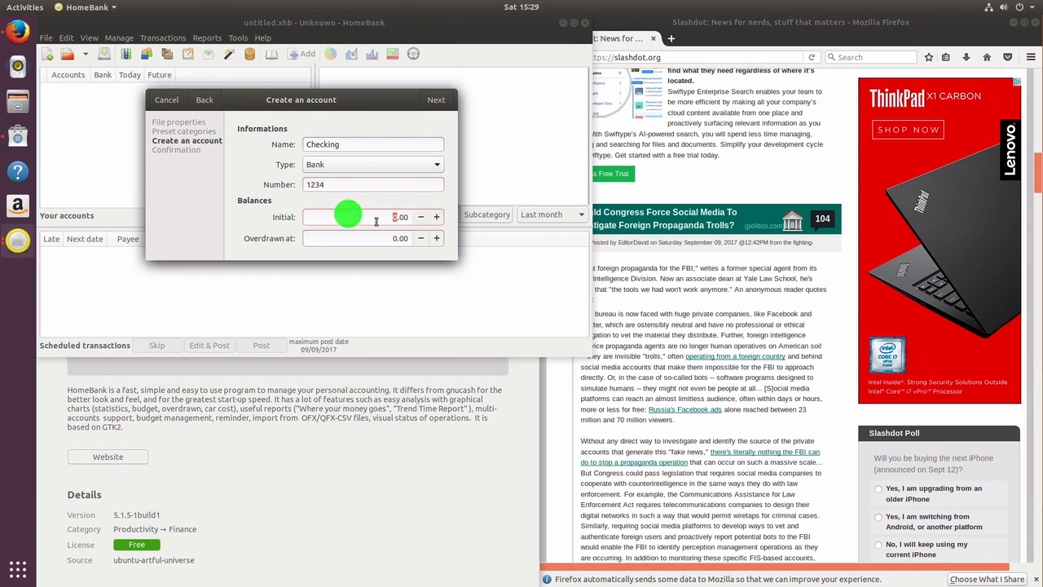
text(5000)
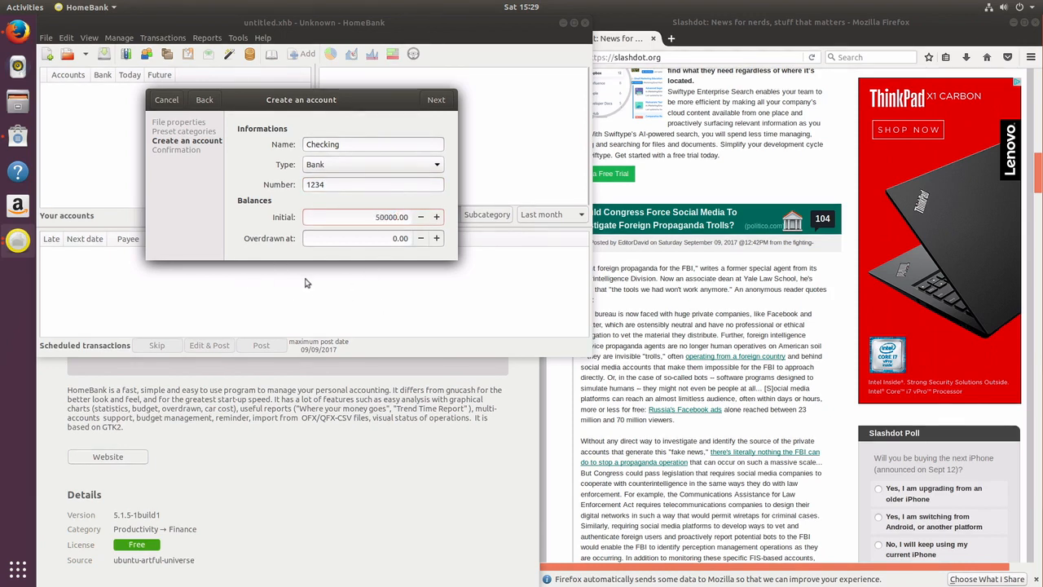
click(436, 99)
click(437, 101)
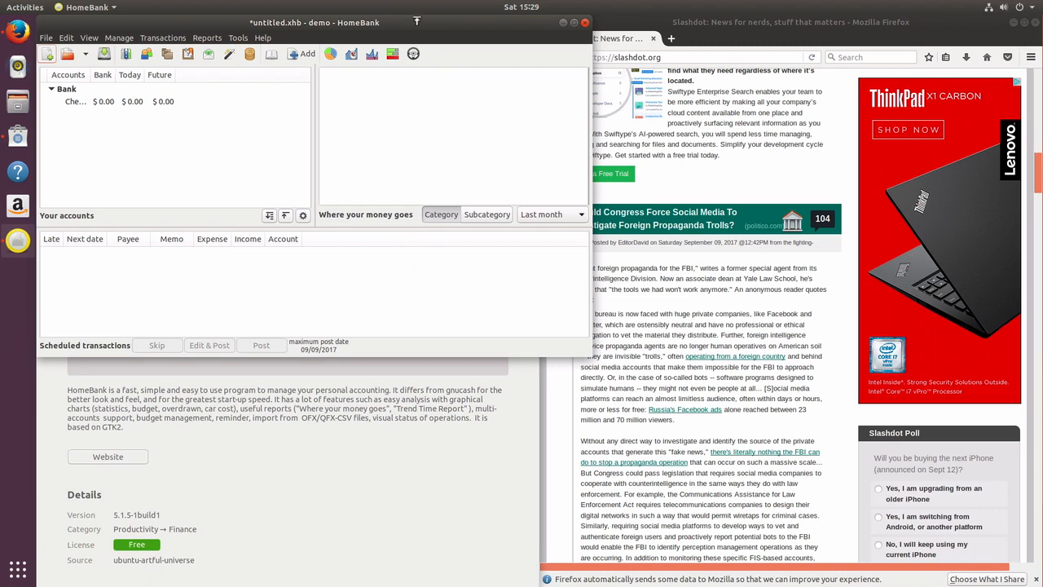
Maximize HomeBank and confirm in Currencies that USD - US Dollar is the base currency
double_click(407, 23)
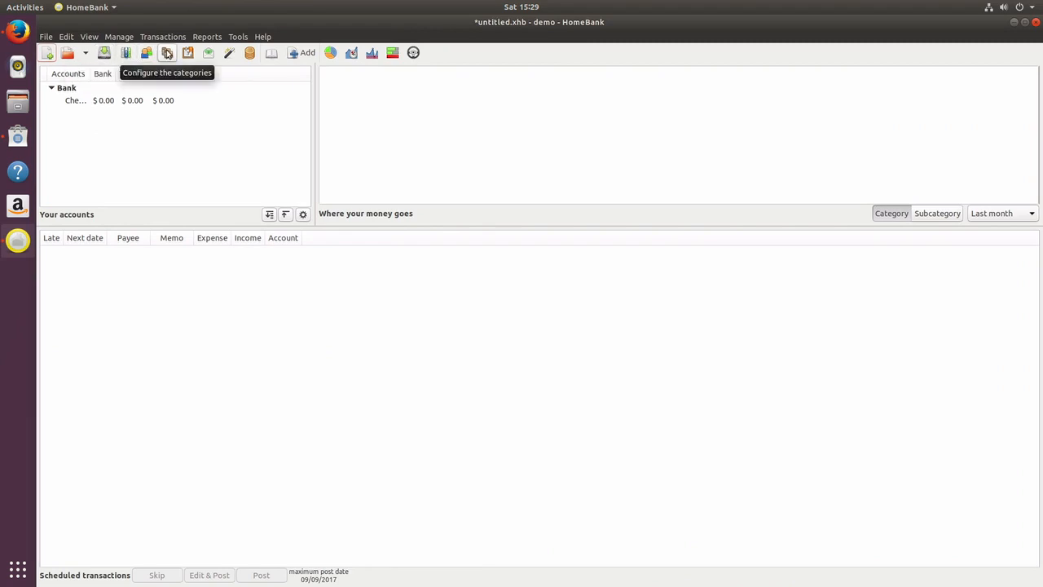
click(114, 283)
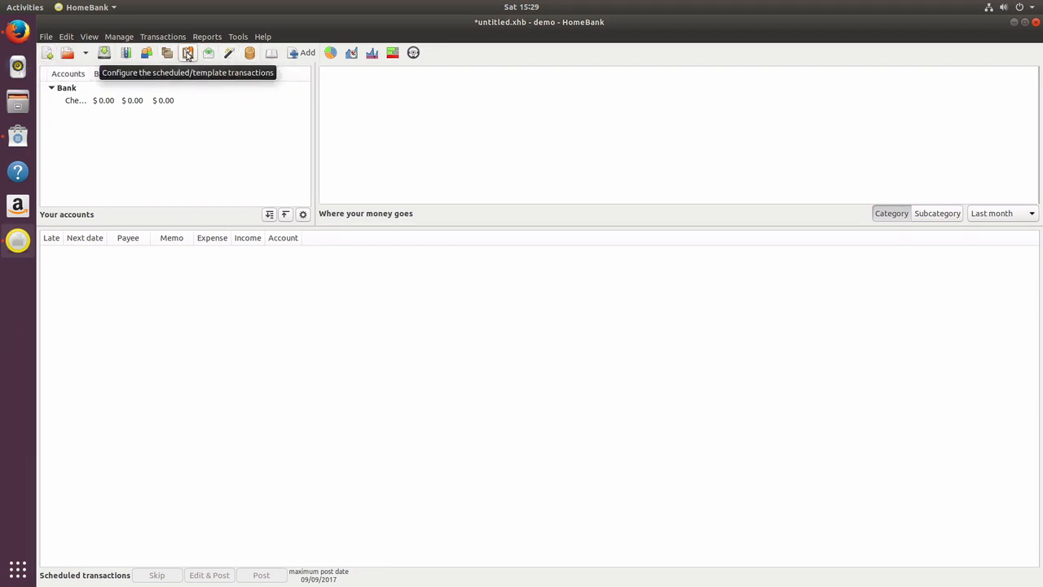
click(250, 53)
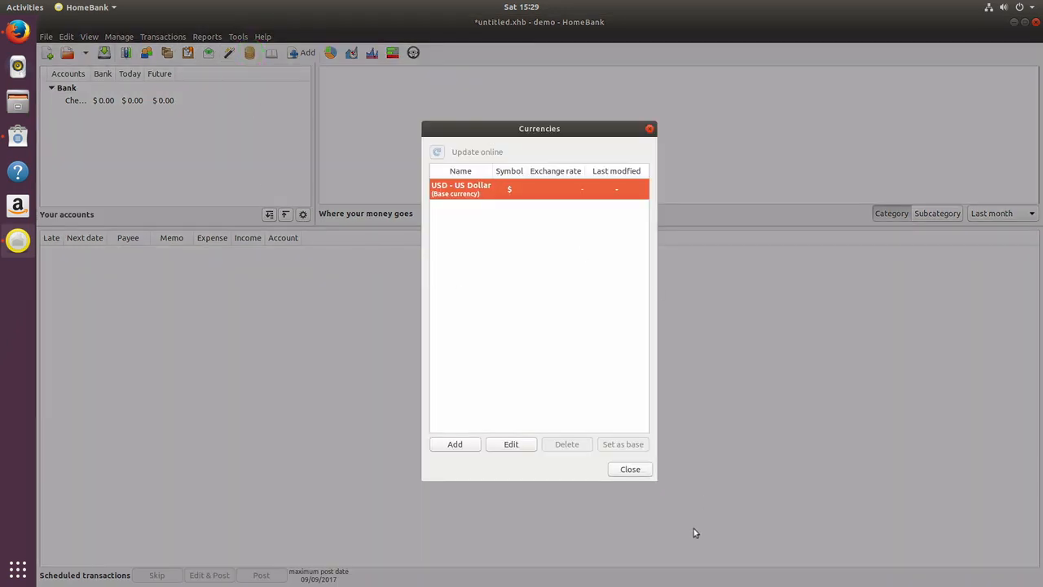
click(641, 472)
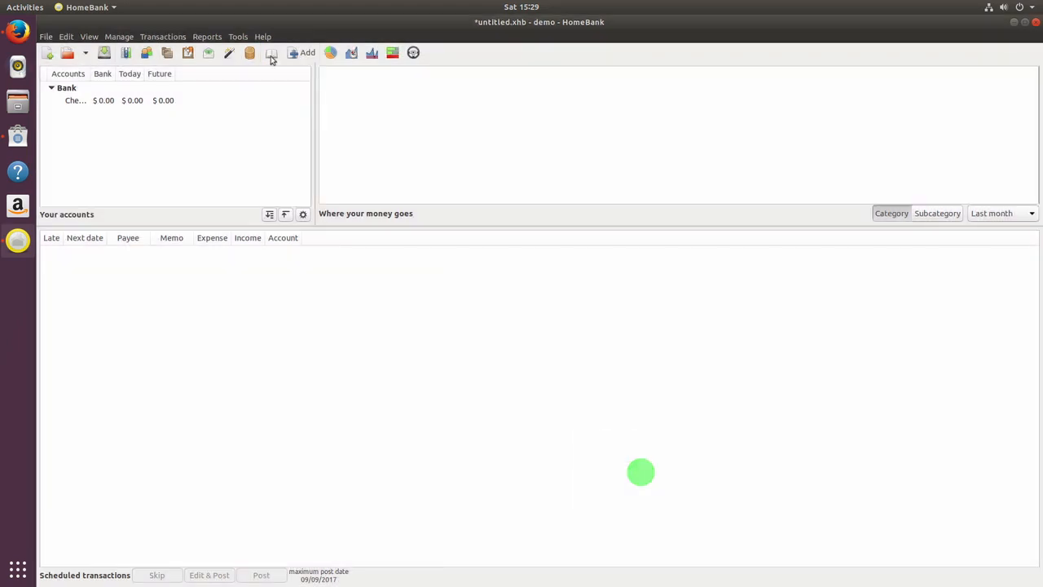
Start a new transaction of 50 paid by check on the Checking account
click(300, 52)
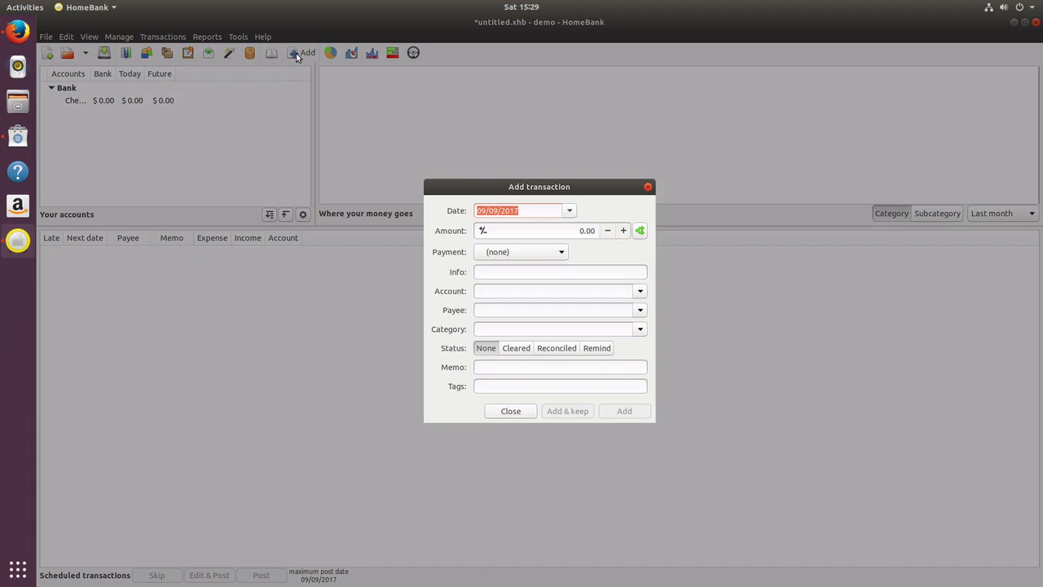
click(544, 231)
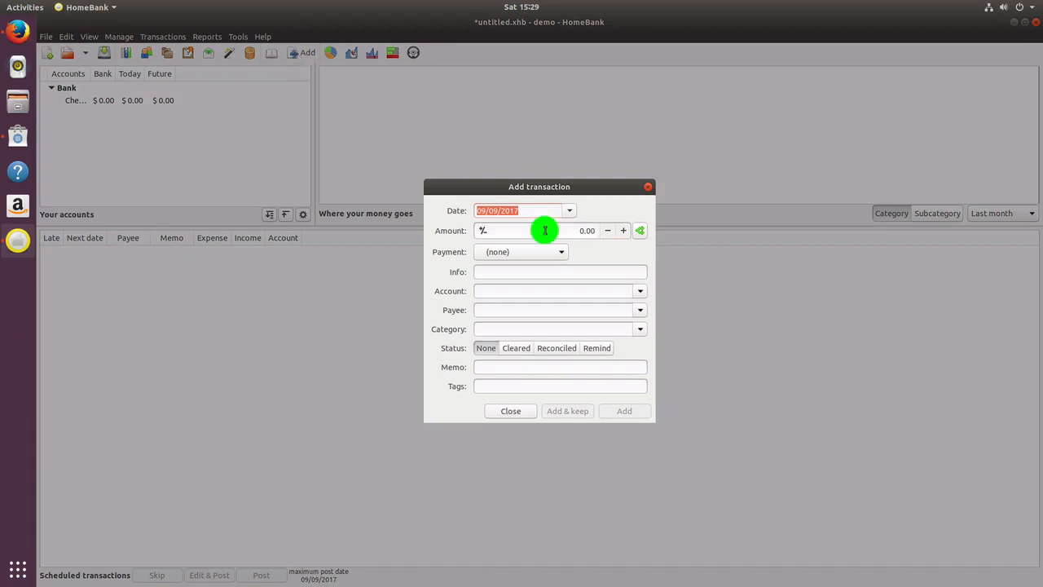
text(50)
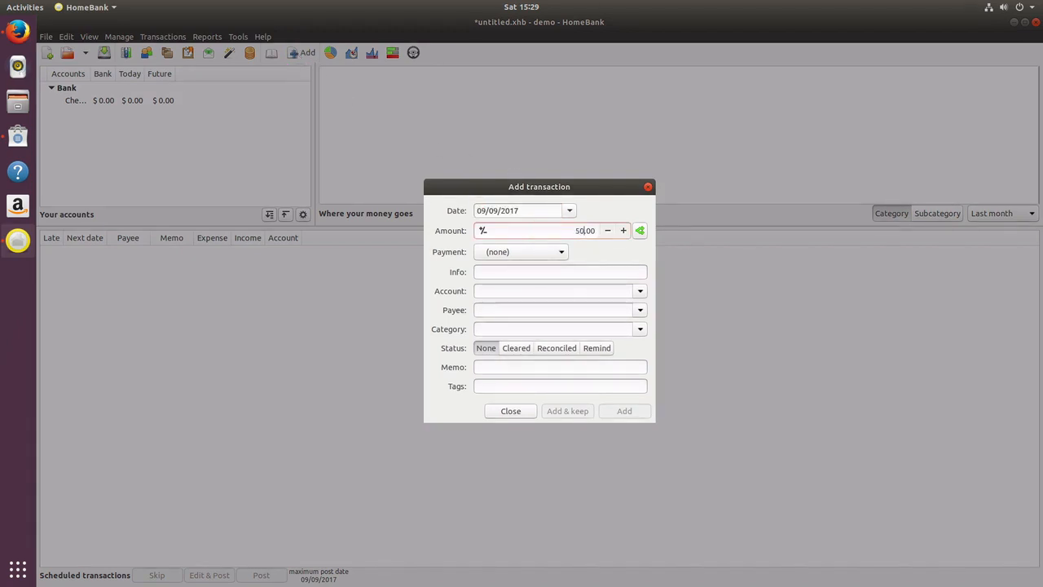
click(559, 253)
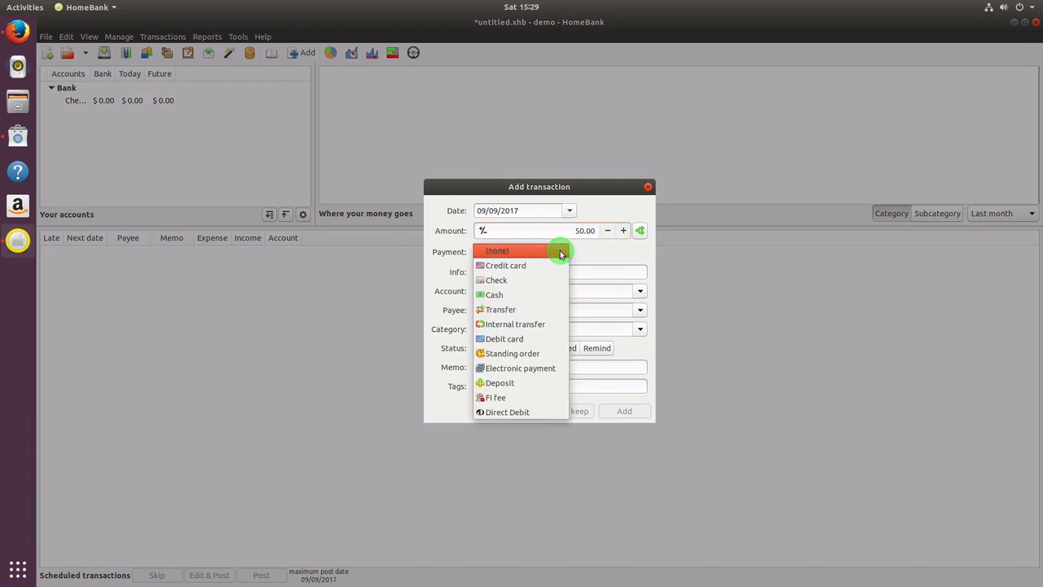
click(522, 280)
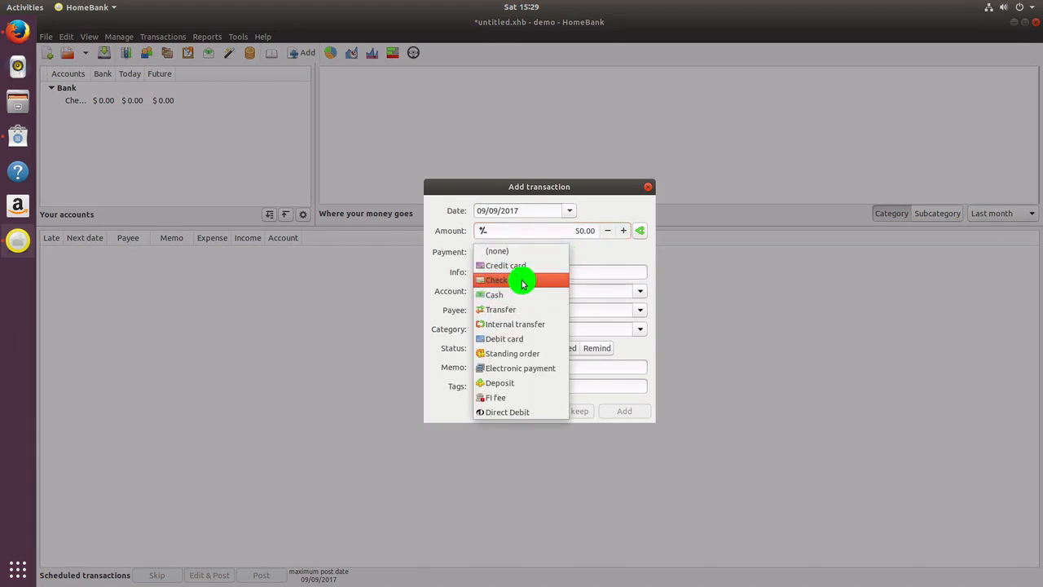
click(519, 280)
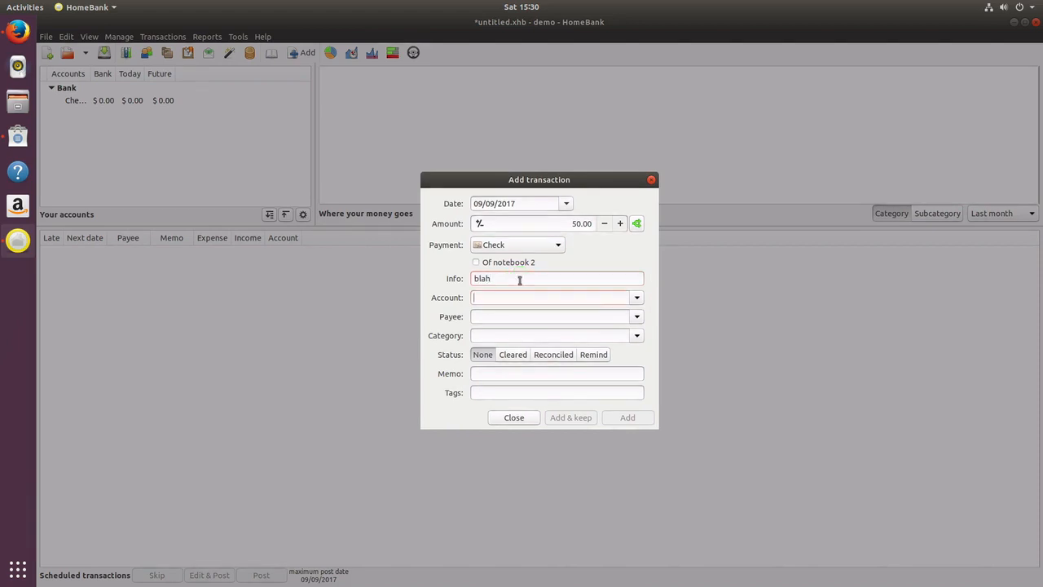
click(631, 298)
click(612, 314)
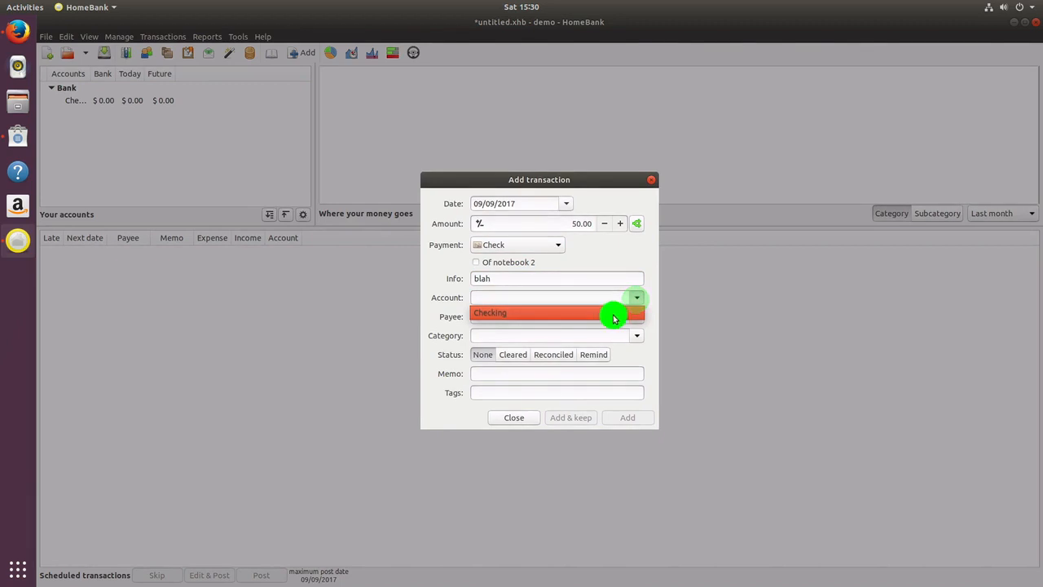
Set the payee to Office Depot using autocomplete
click(637, 317)
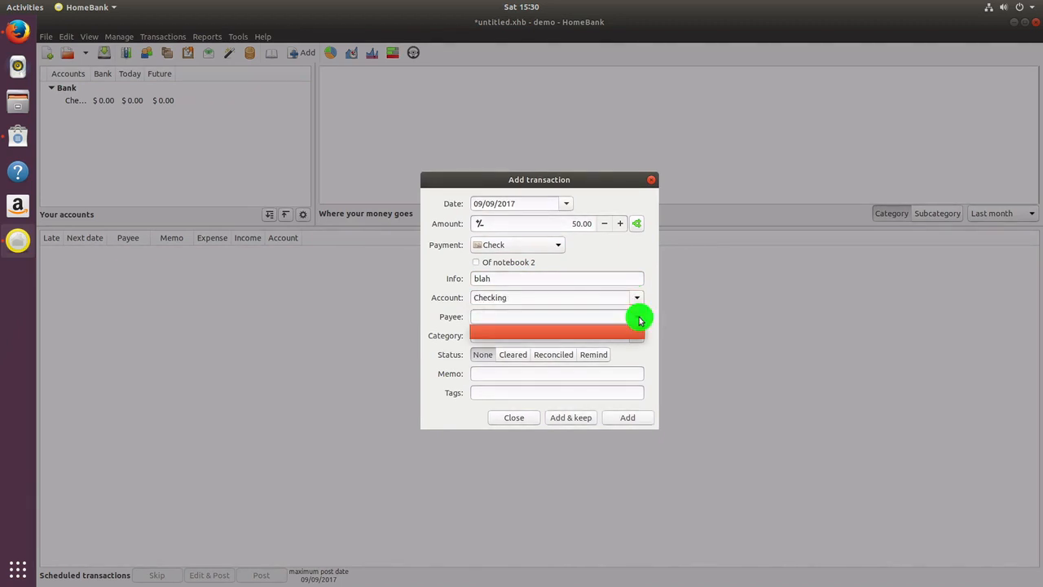
click(579, 316)
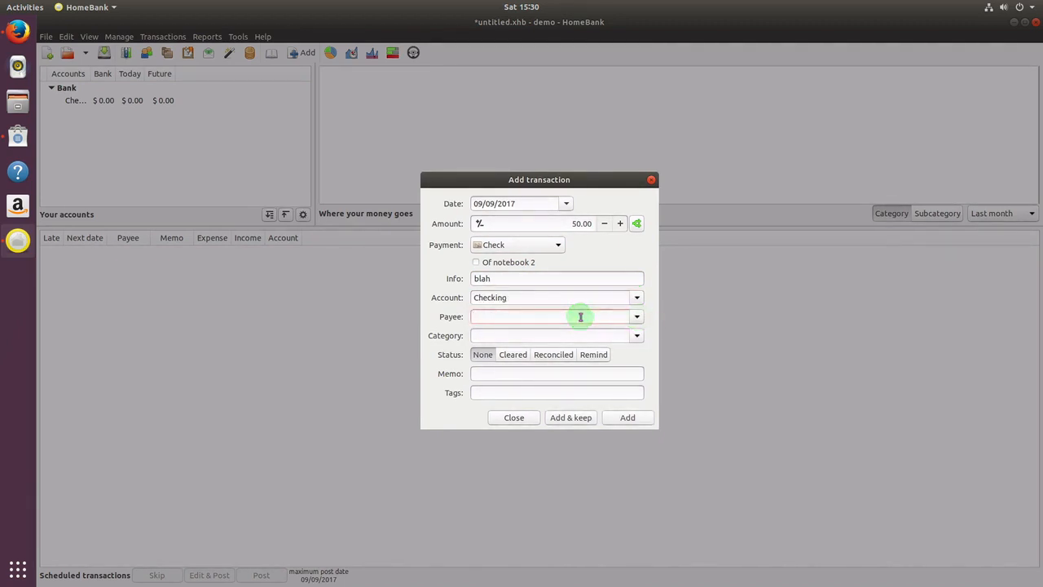
text(Office Depot)
Browse the category list and close it without choosing a category
click(637, 336)
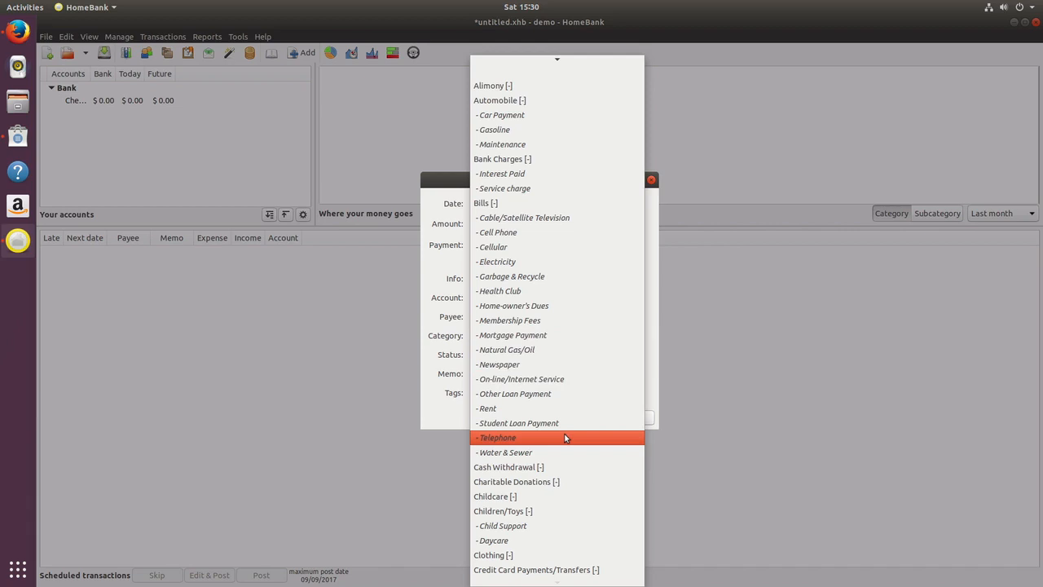
key(Up)
key(Up)
key(Up)
key(Up)
key(Up)
key(Up)
key(Up)
key(Up)
key(Up)
key(Up)
key(Up)
key(Up)
key(Up)
key(Up)
key(Up)
key(Up)
key(Up)
key(Up)
key(Up)
key(Up)
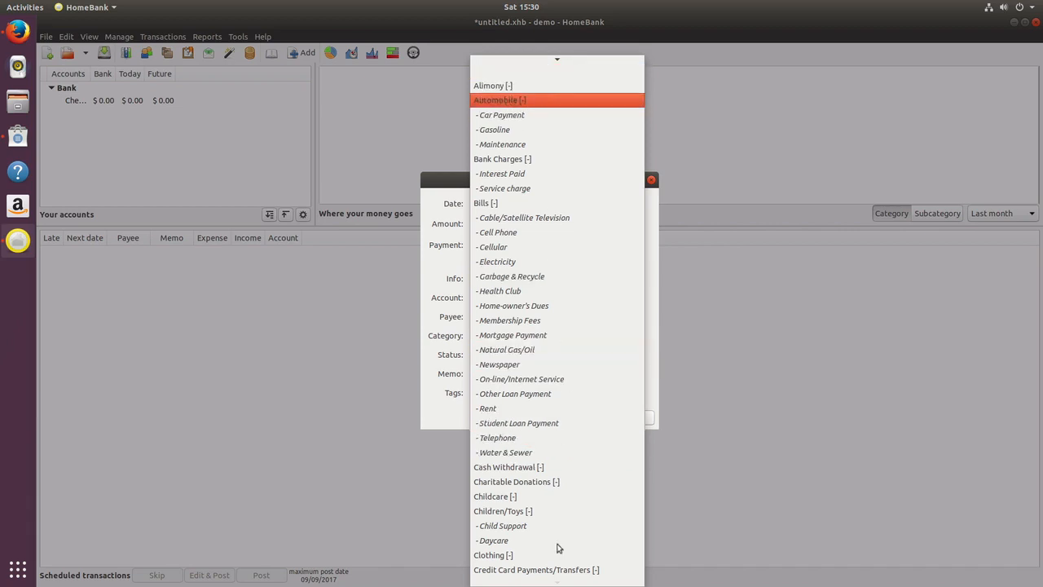
scroll(558, 533, down, 3)
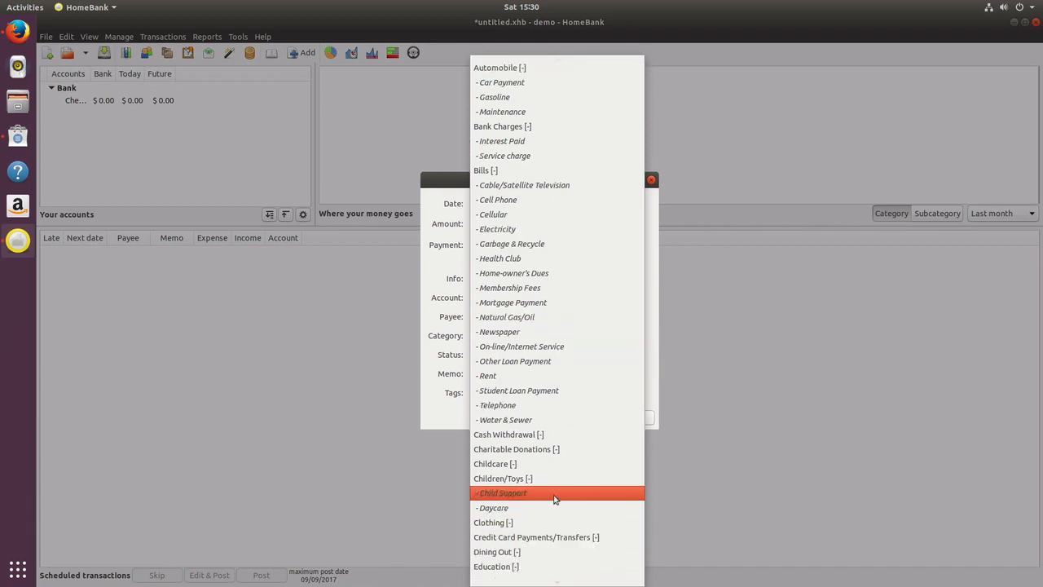
scroll(554, 495, down, 5)
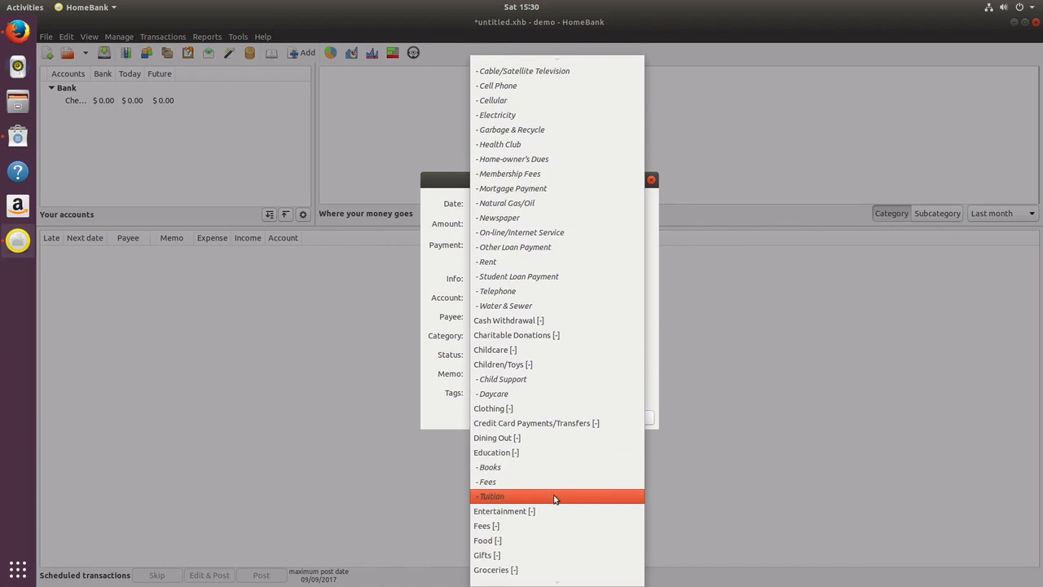
scroll(554, 495, down, 4)
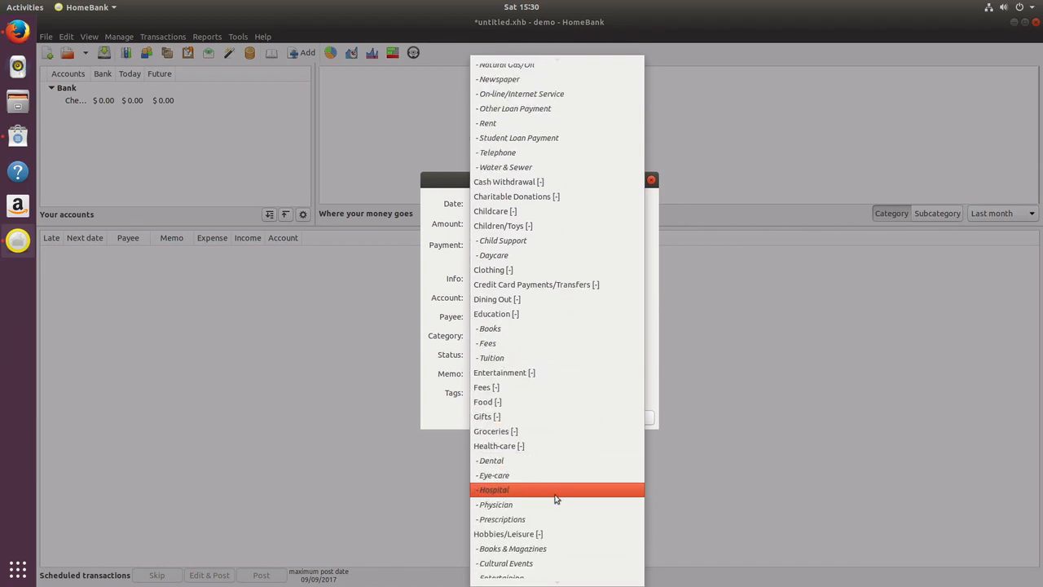
scroll(554, 497, down, 10)
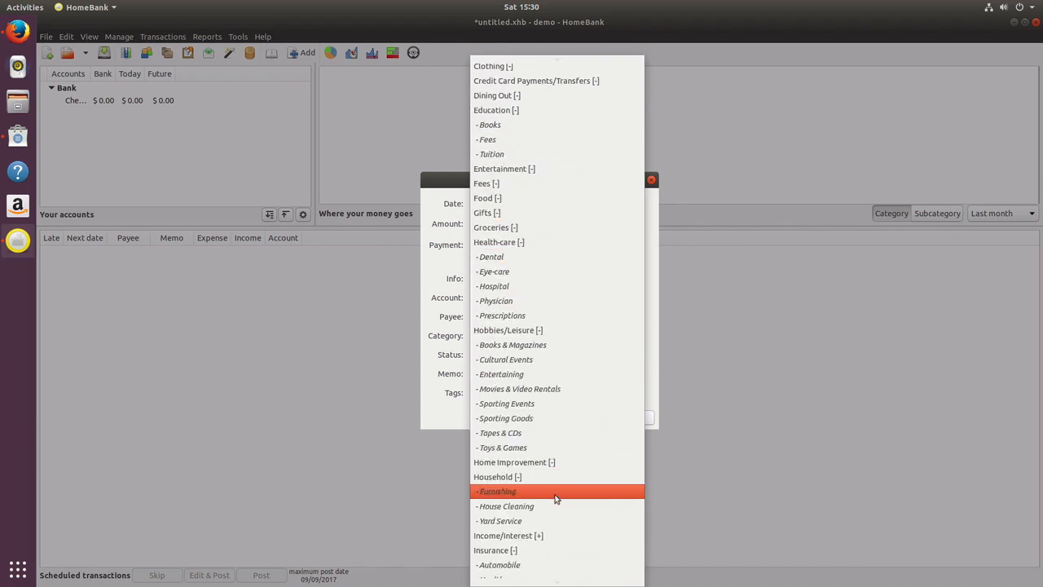
scroll(555, 499, down, 9)
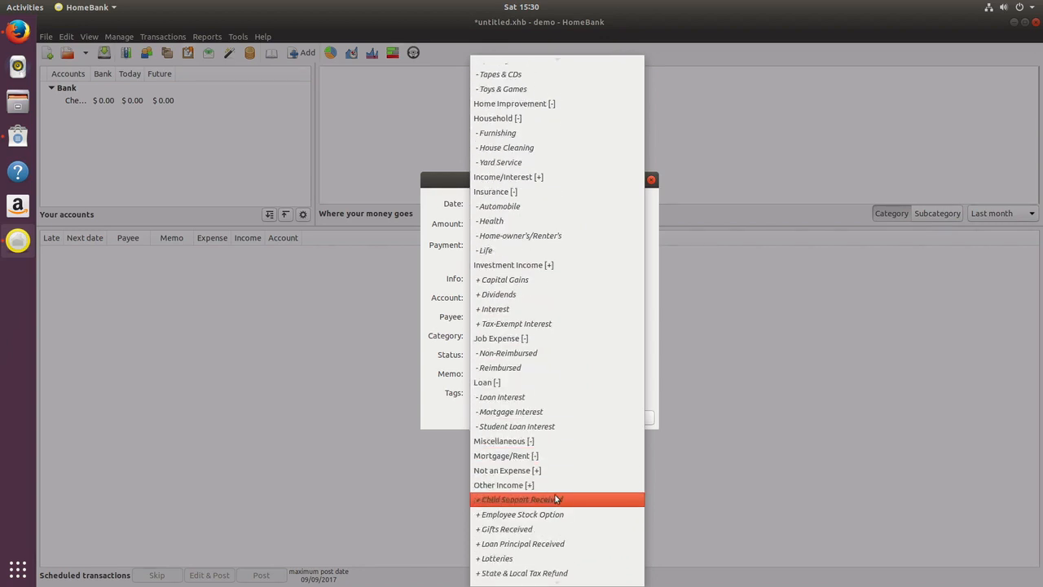
scroll(554, 499, down, 2)
scroll(556, 499, down, 1)
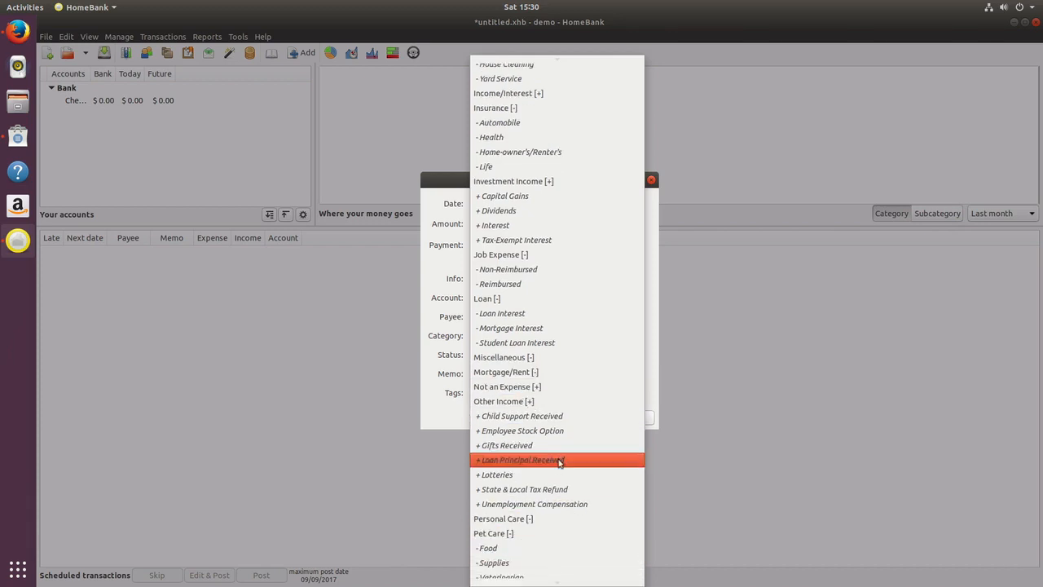
scroll(559, 461, down, 3)
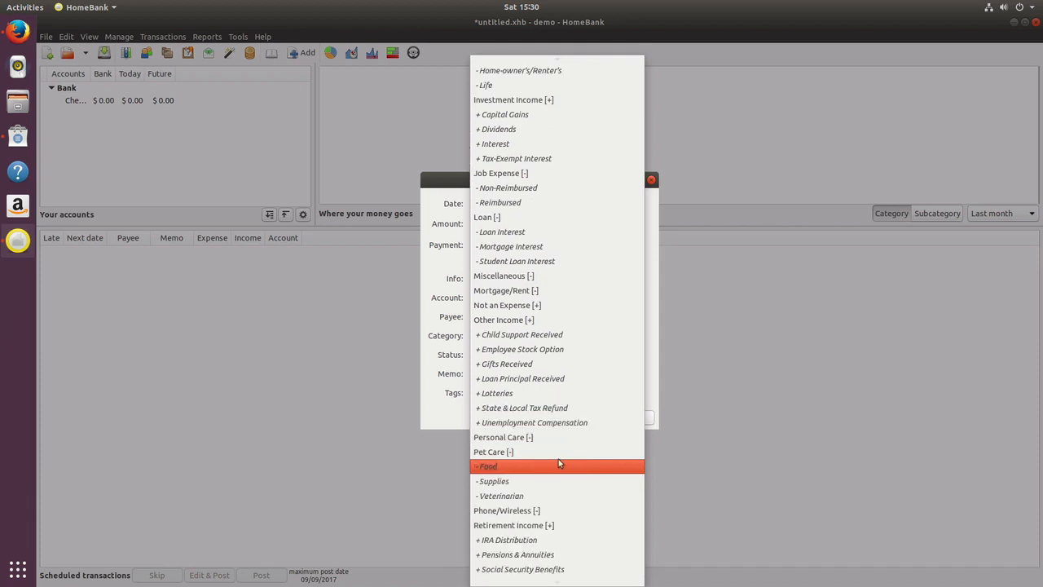
click(435, 409)
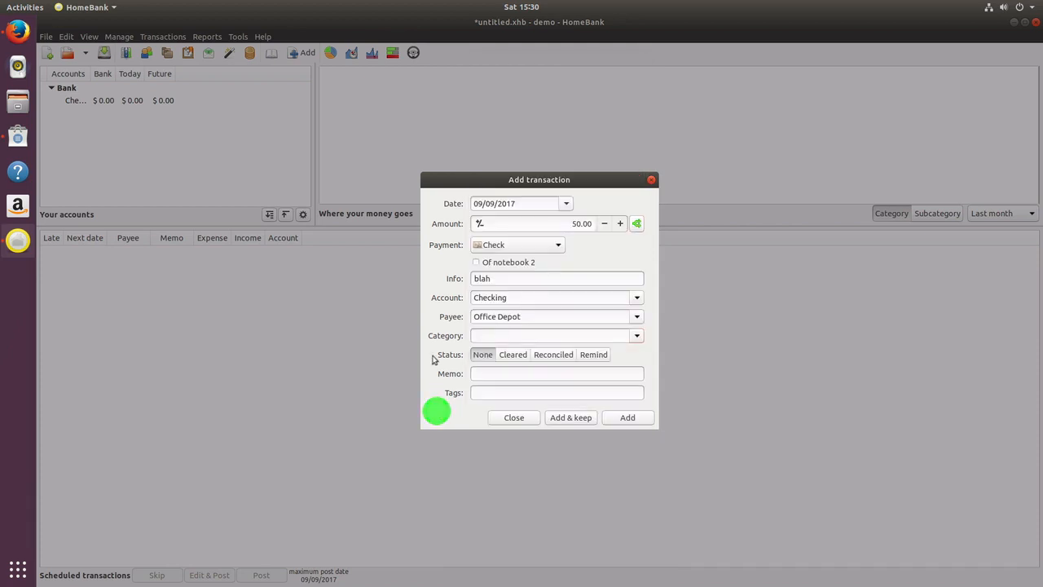
Enter category Office and memo White board, then add the transaction
click(519, 336)
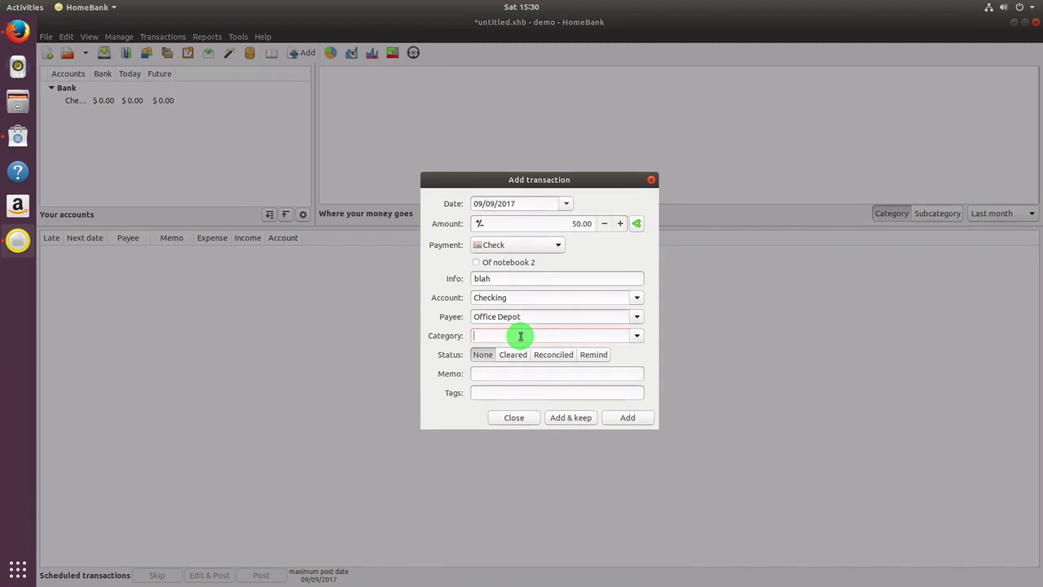
text(Office)
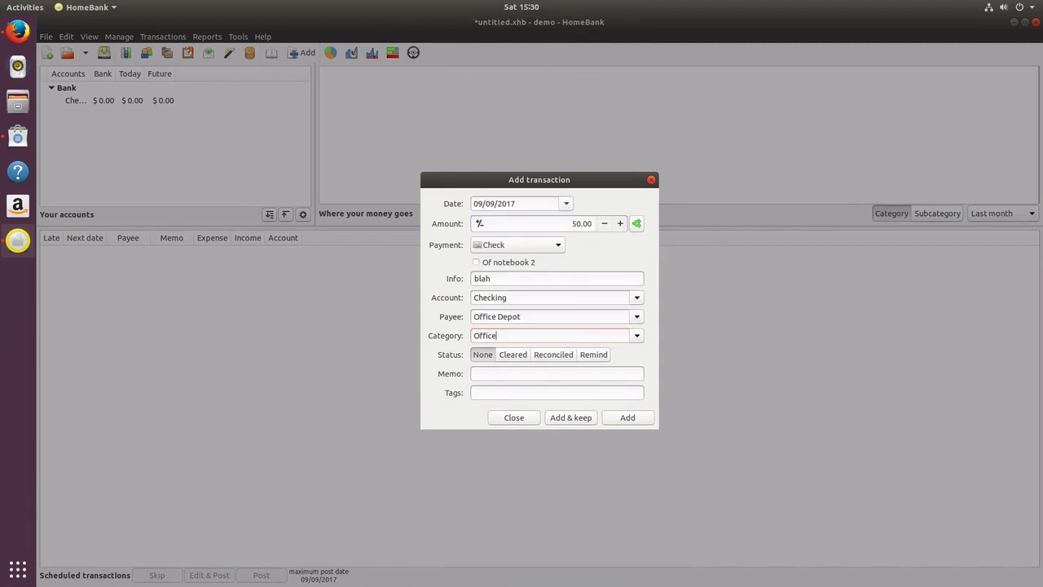
click(520, 373)
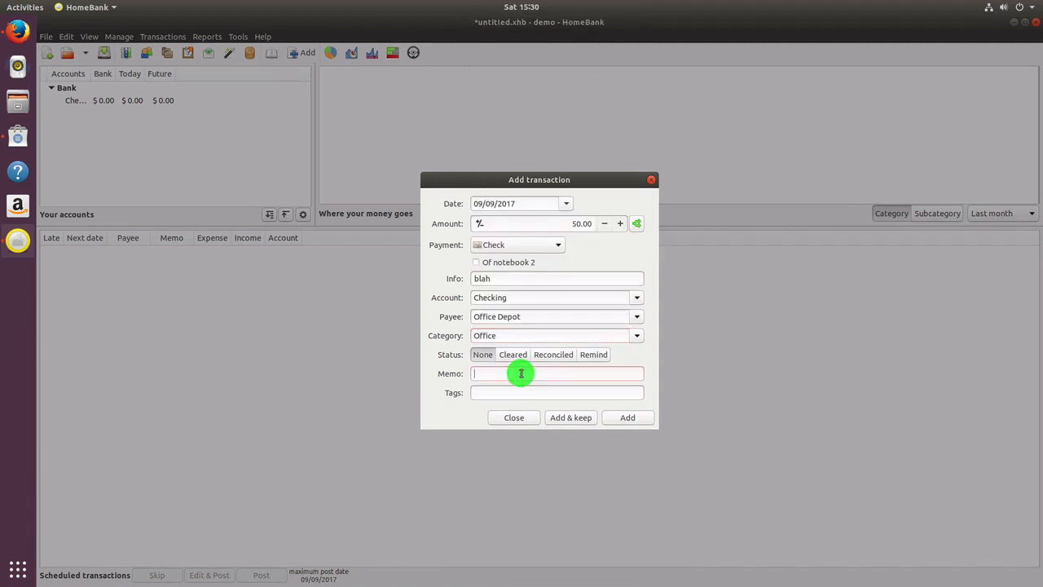
text(White board)
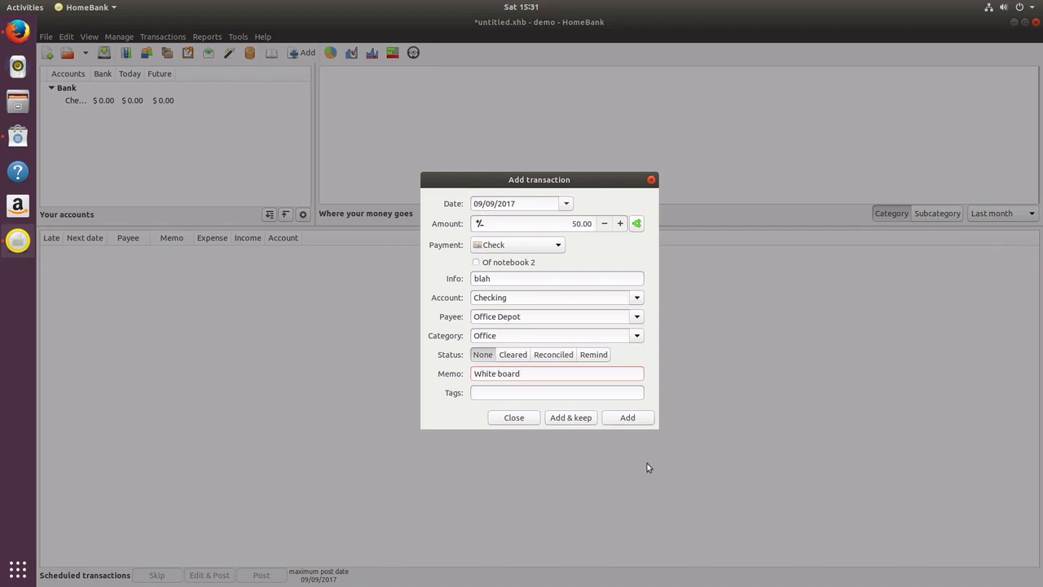
click(625, 418)
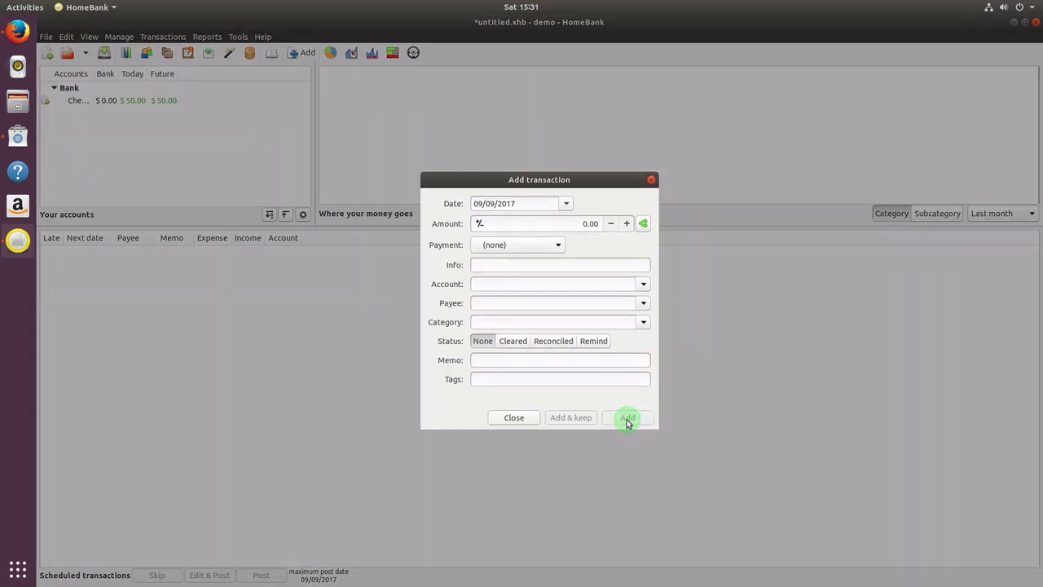
Close the Add transaction form and collapse the Bank account group
click(651, 180)
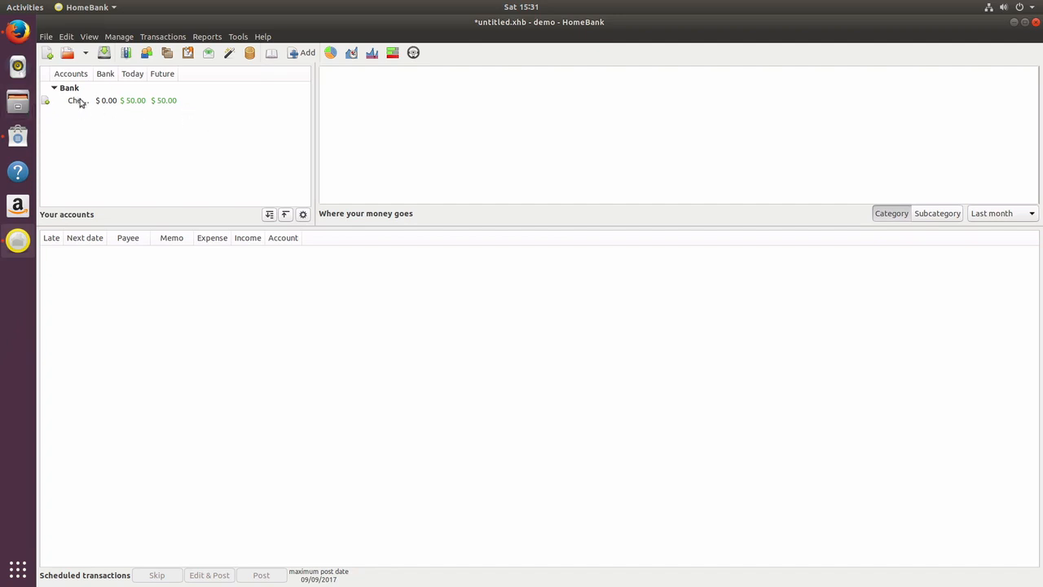
click(268, 215)
click(148, 101)
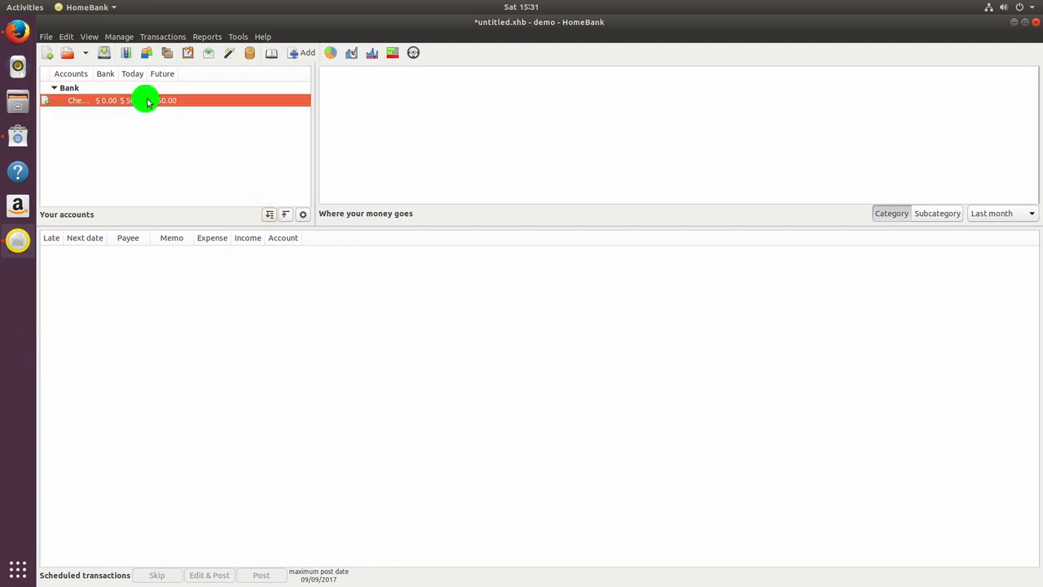
click(268, 215)
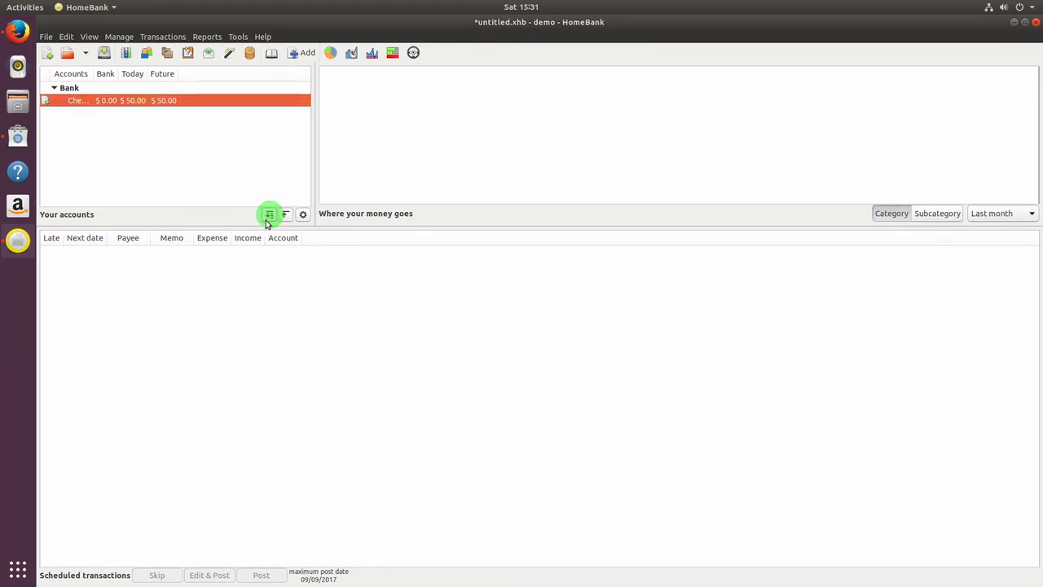
click(285, 215)
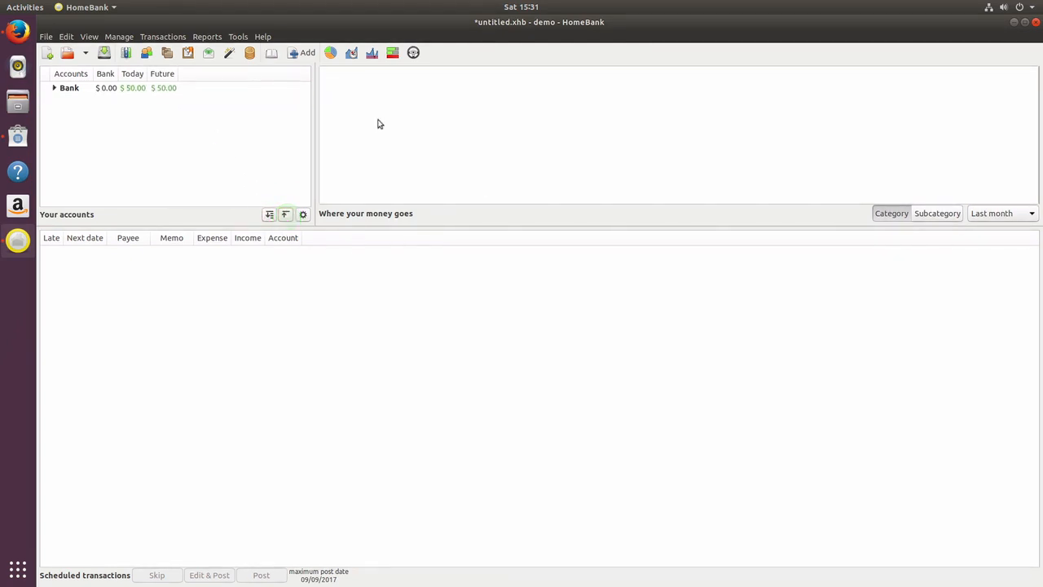
Quit HomeBank saving the file, close Ubuntu Software, and minimize Firefox
click(1036, 23)
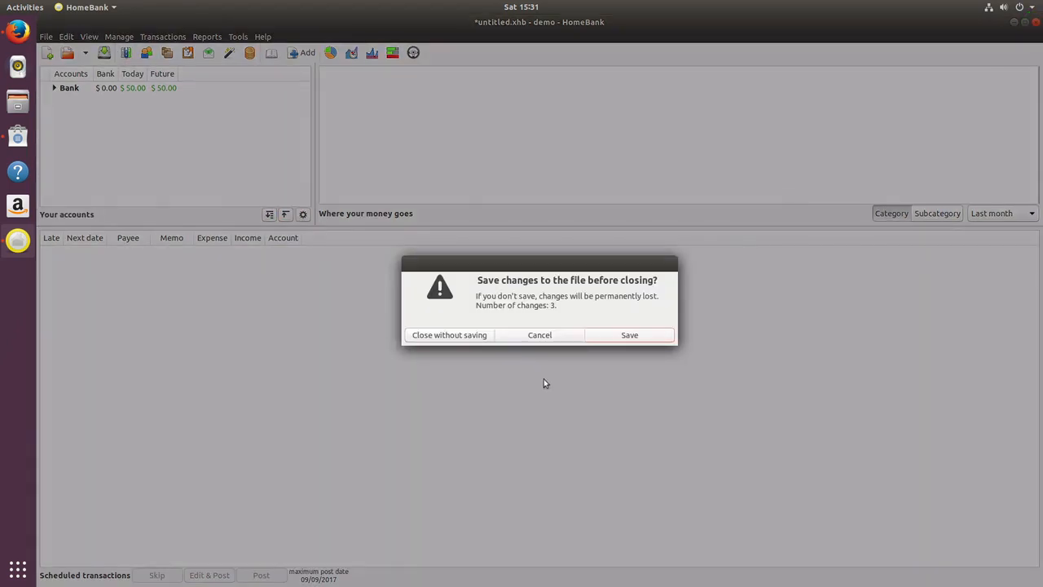
click(629, 335)
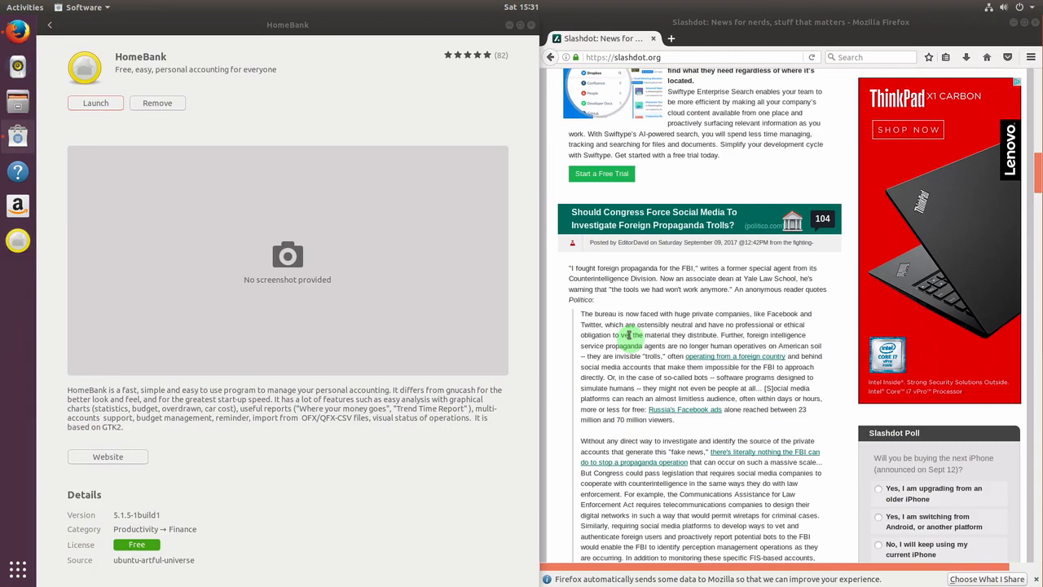
click(530, 25)
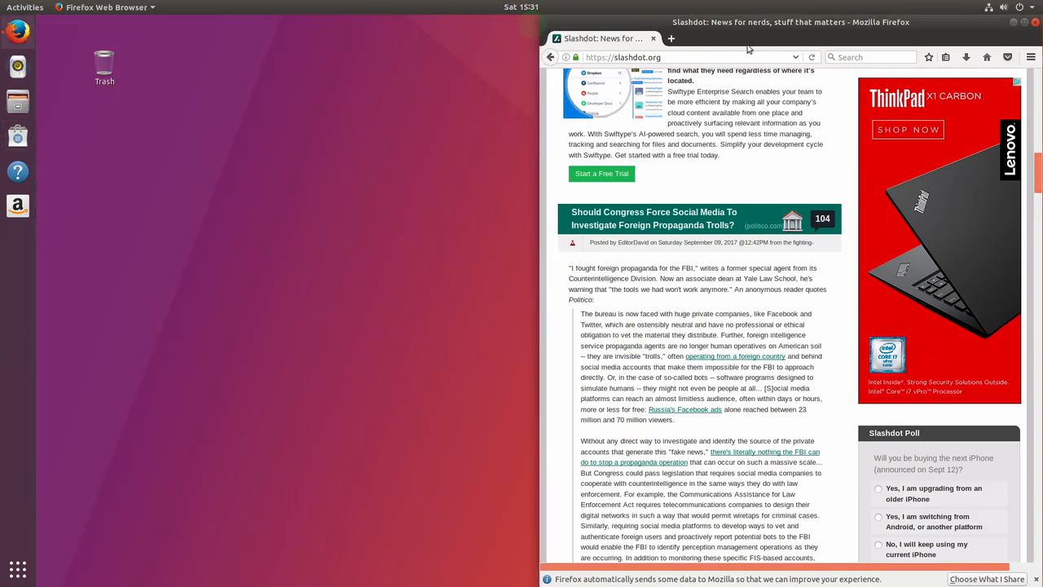
click(1014, 28)
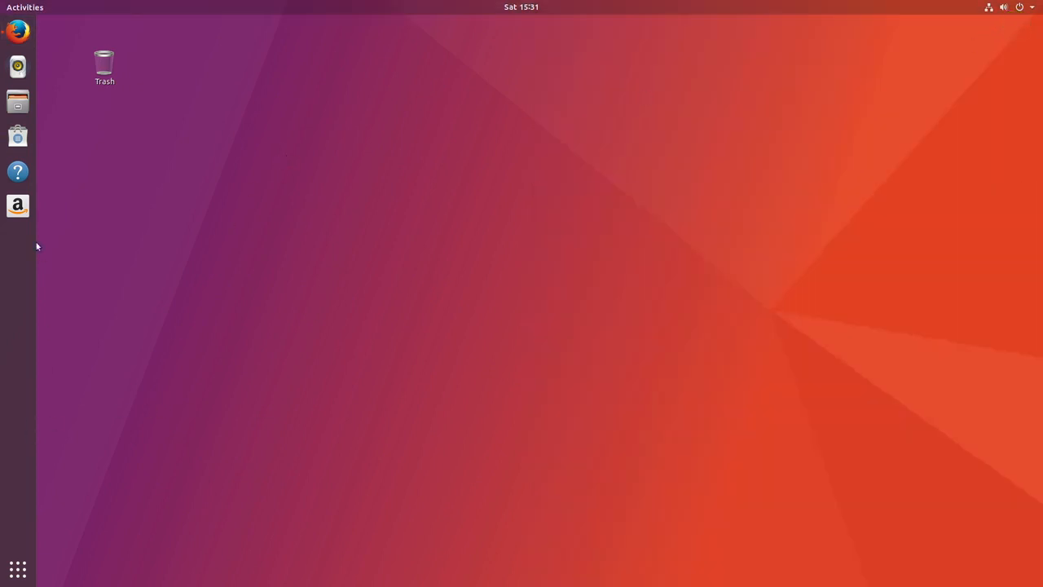
Add HomeBank to Favorites from the Frequent apps view
click(18, 570)
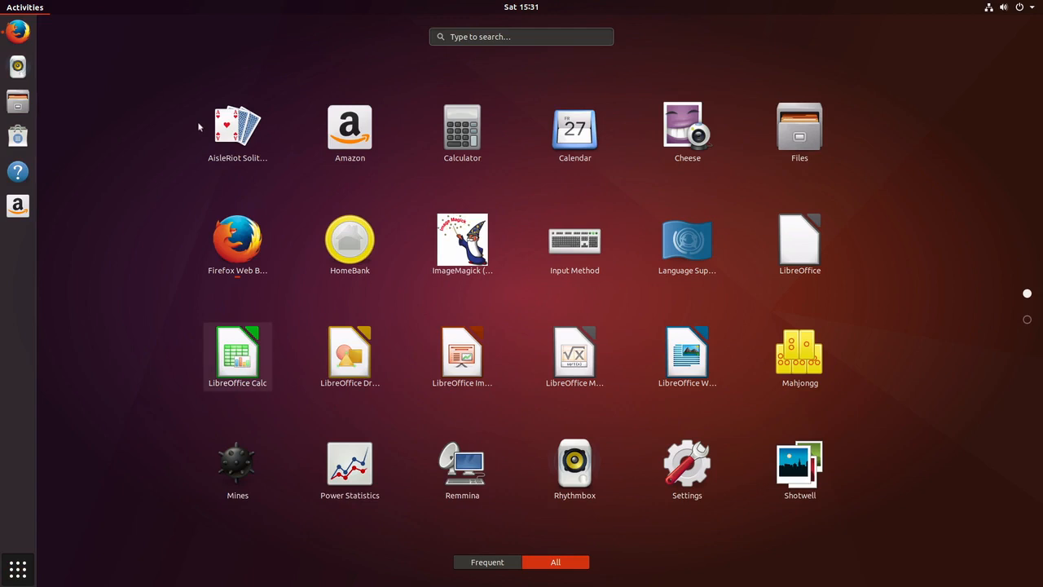
click(496, 564)
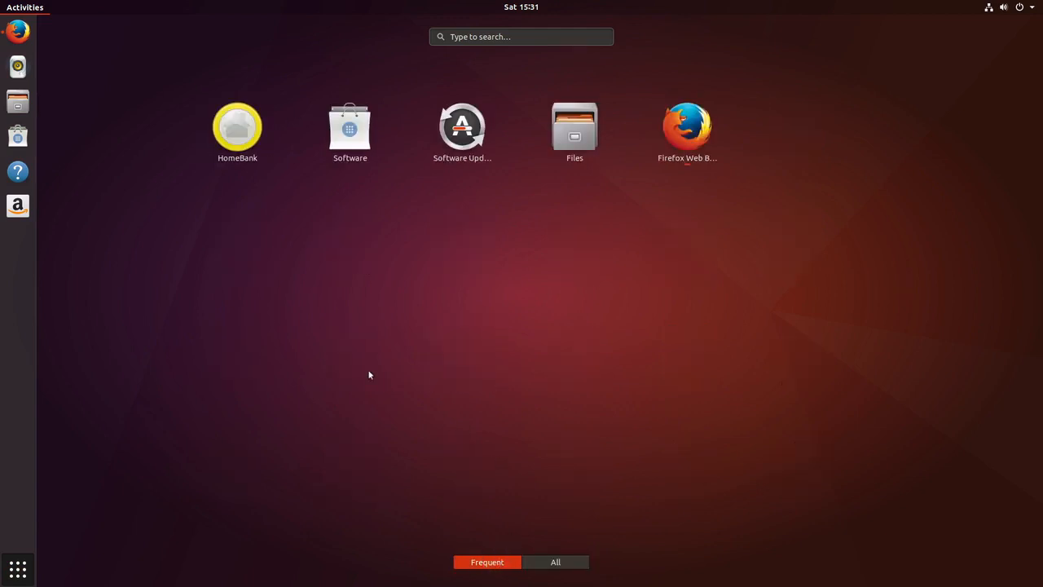
right_click(237, 127)
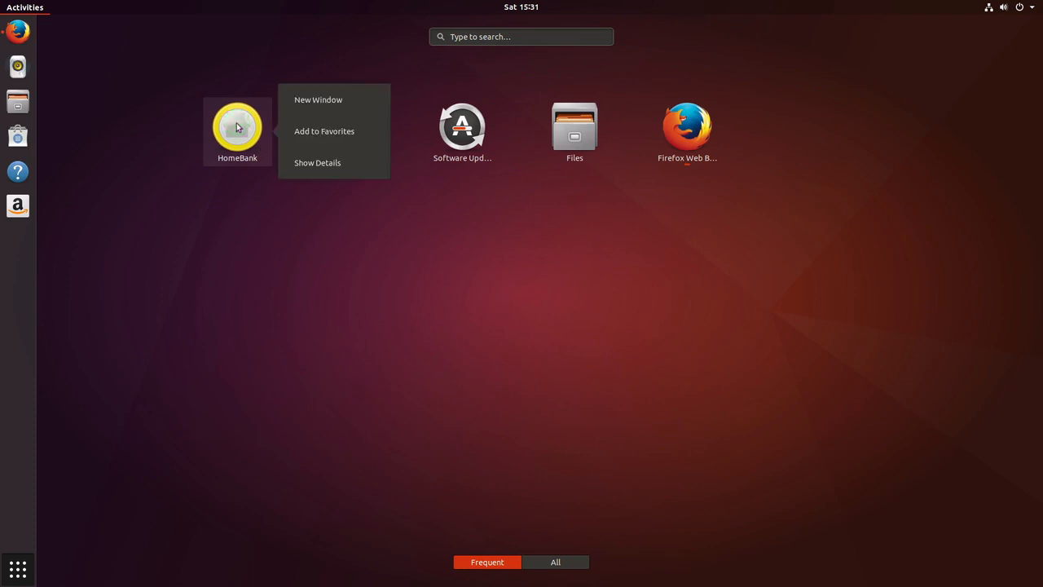
click(323, 131)
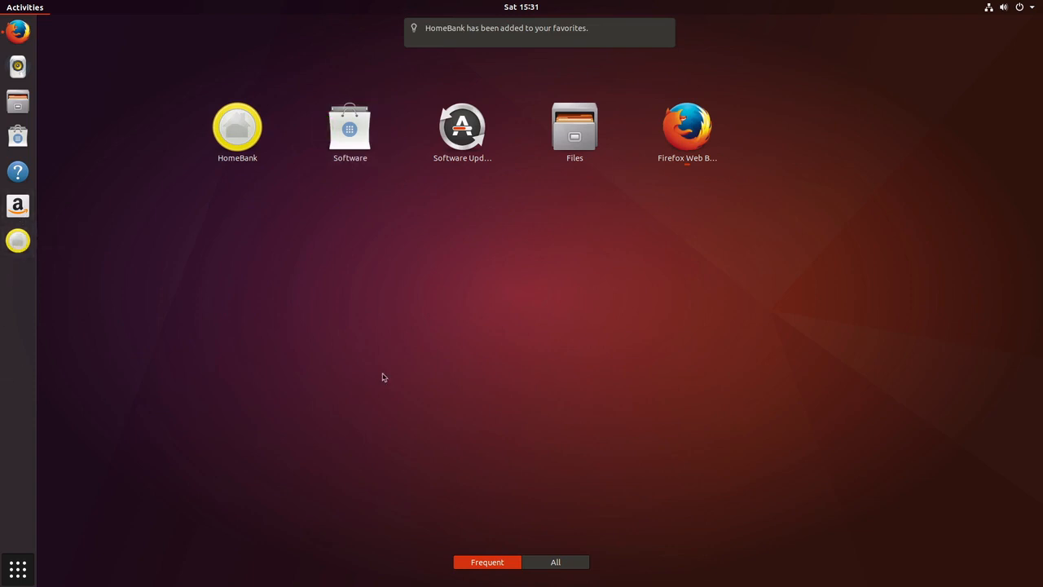
Return from the overview to the desktop and open the system status menu
click(18, 569)
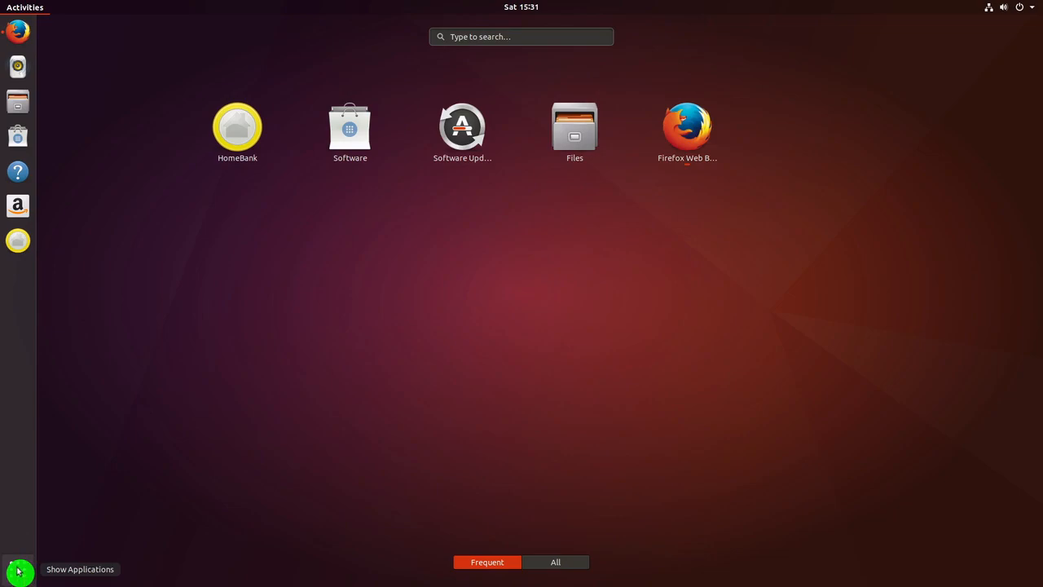
click(9, 448)
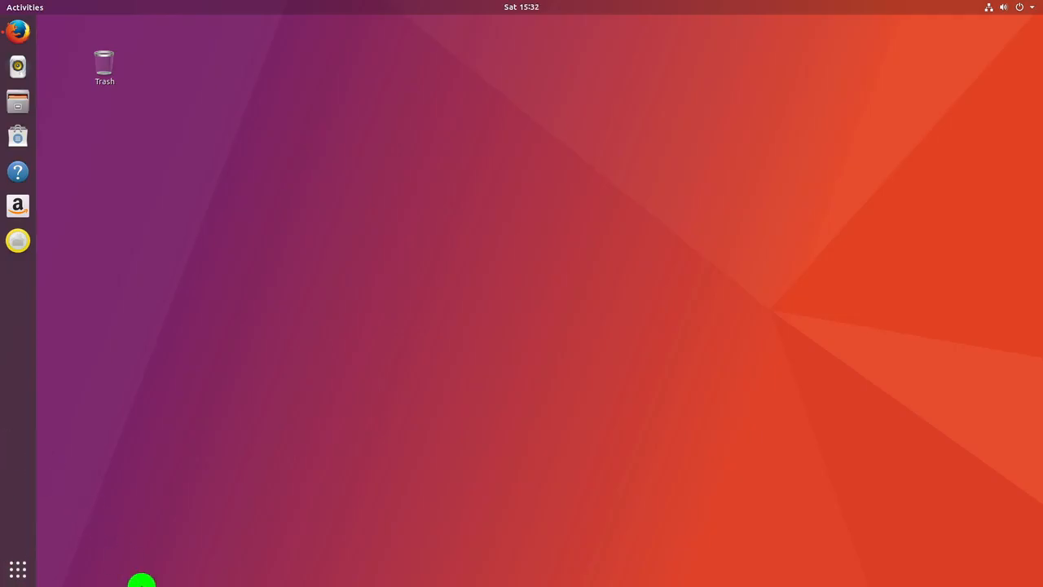
click(18, 367)
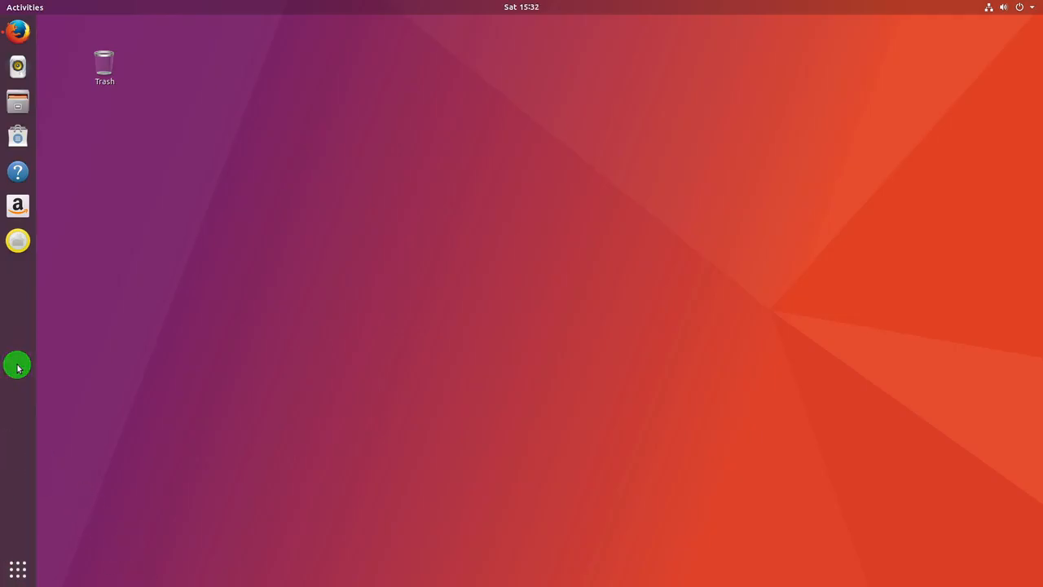
click(19, 303)
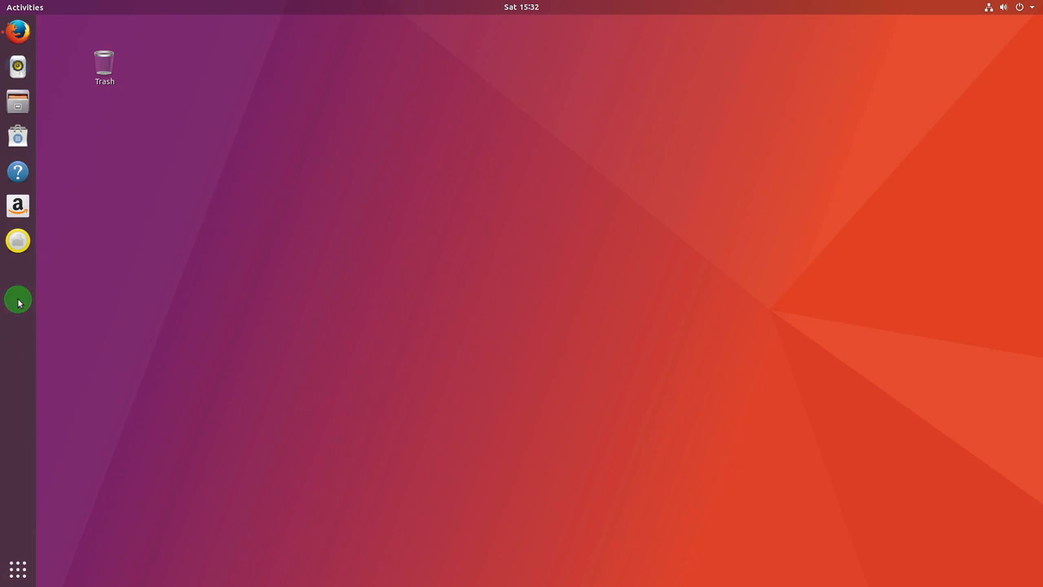
click(18, 303)
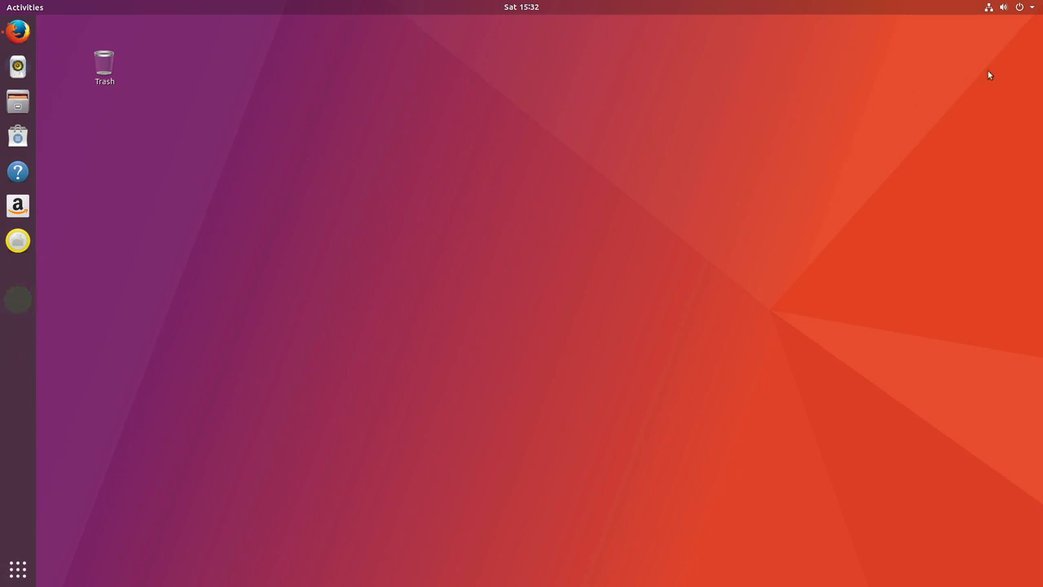
click(1033, 9)
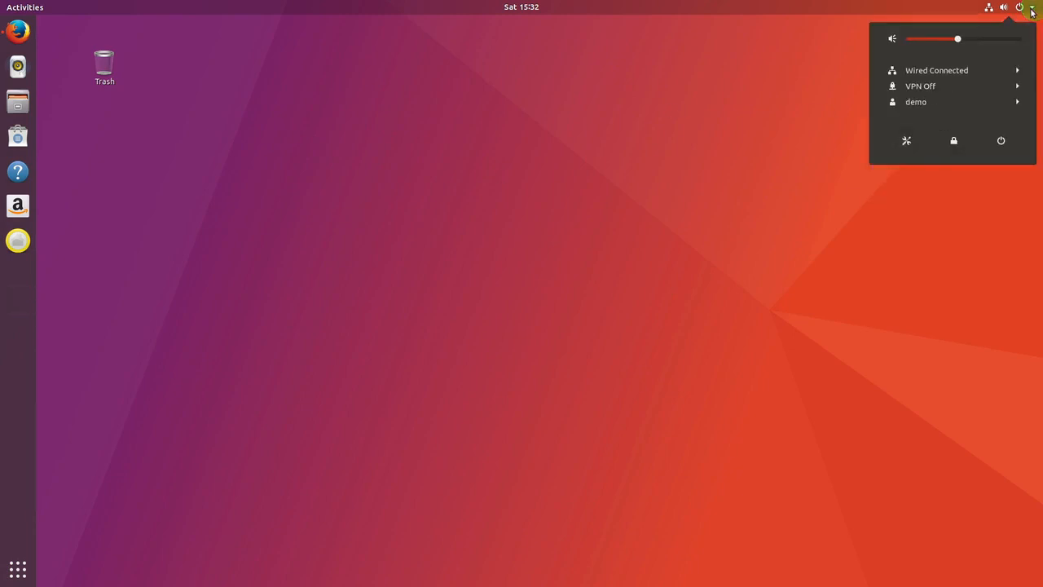
Launch Ubuntu Settings from the system menu, reposition its window, and show the Dock page
click(906, 140)
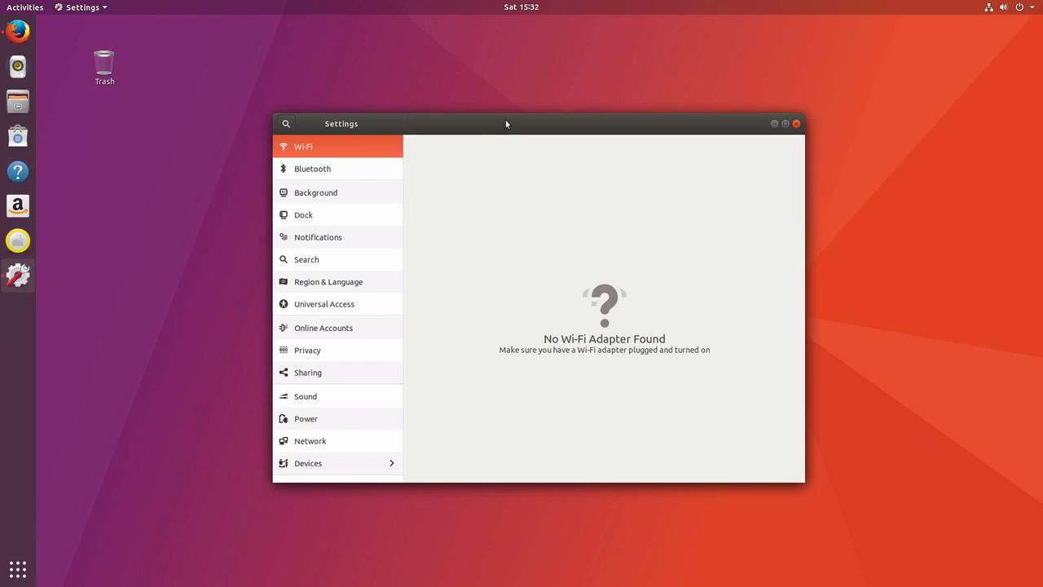
drag(505, 122, 484, 68)
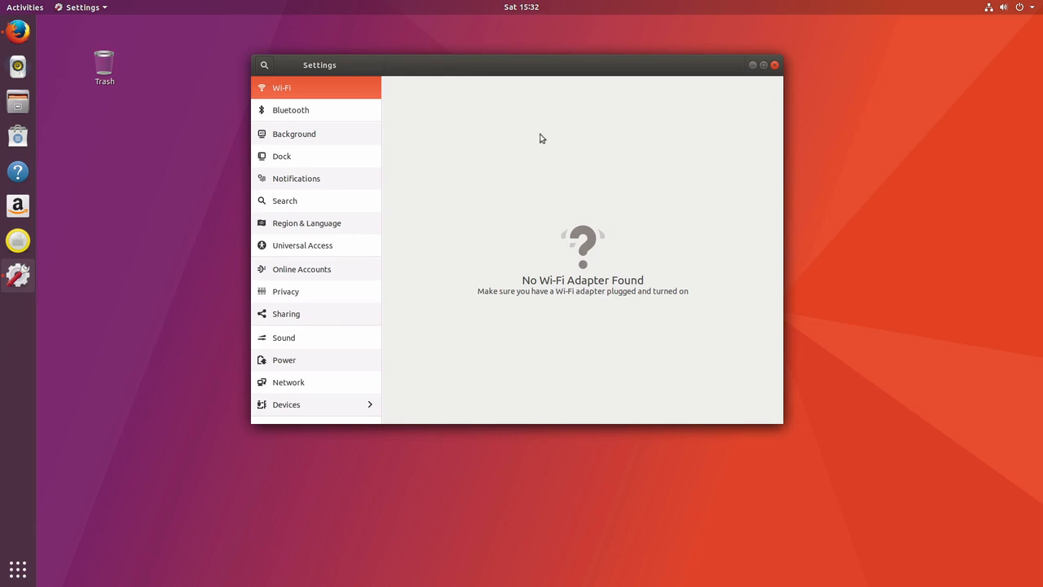
click(281, 158)
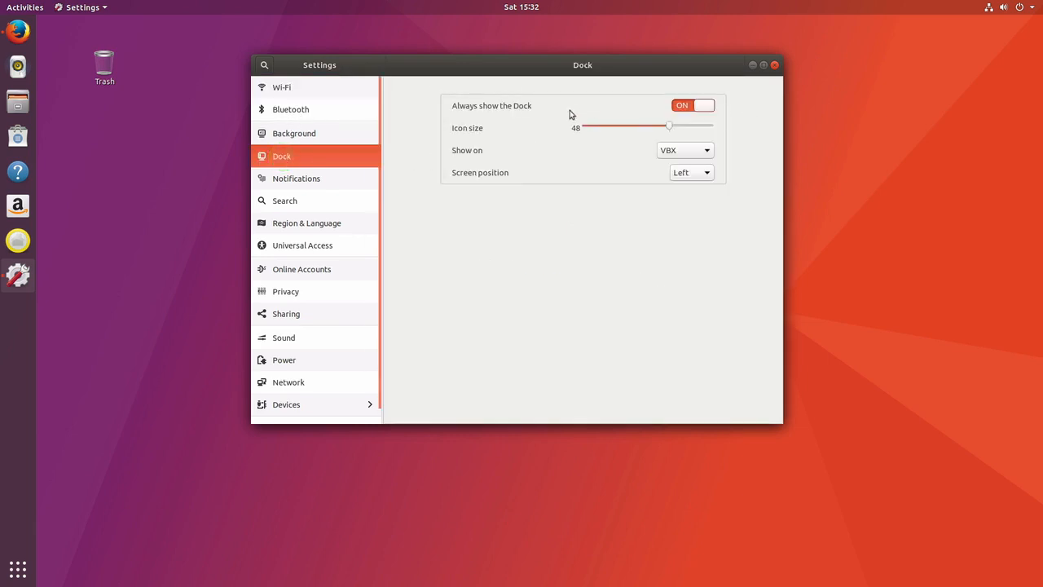
Set the dock's screen position to Bottom and shrink its icon size to 30
click(707, 174)
click(703, 187)
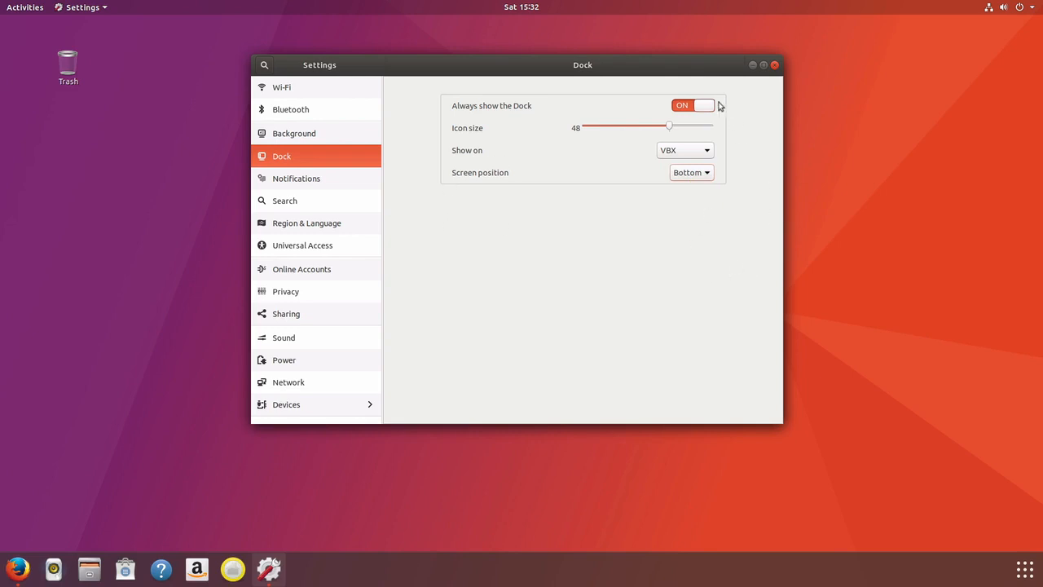
drag(671, 130, 624, 136)
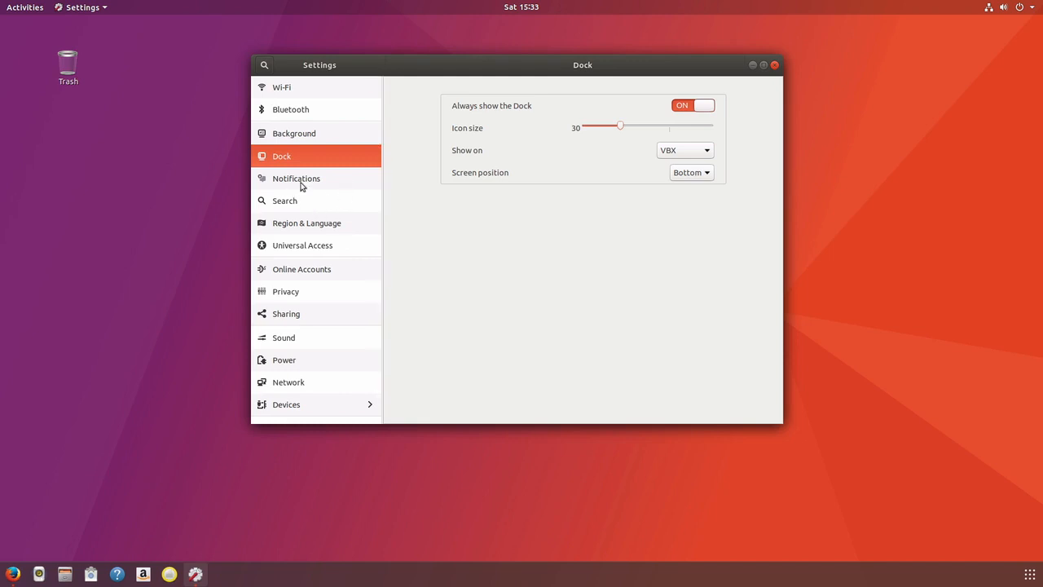
click(709, 172)
click(741, 168)
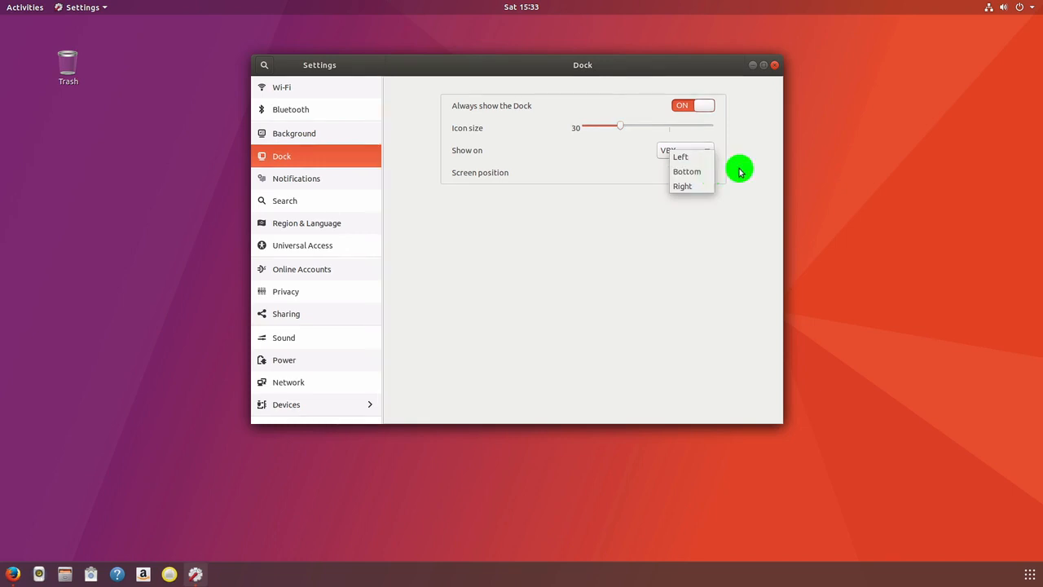
Move through the Settings sidebar to Devices to reach the empty Printers page
click(284, 181)
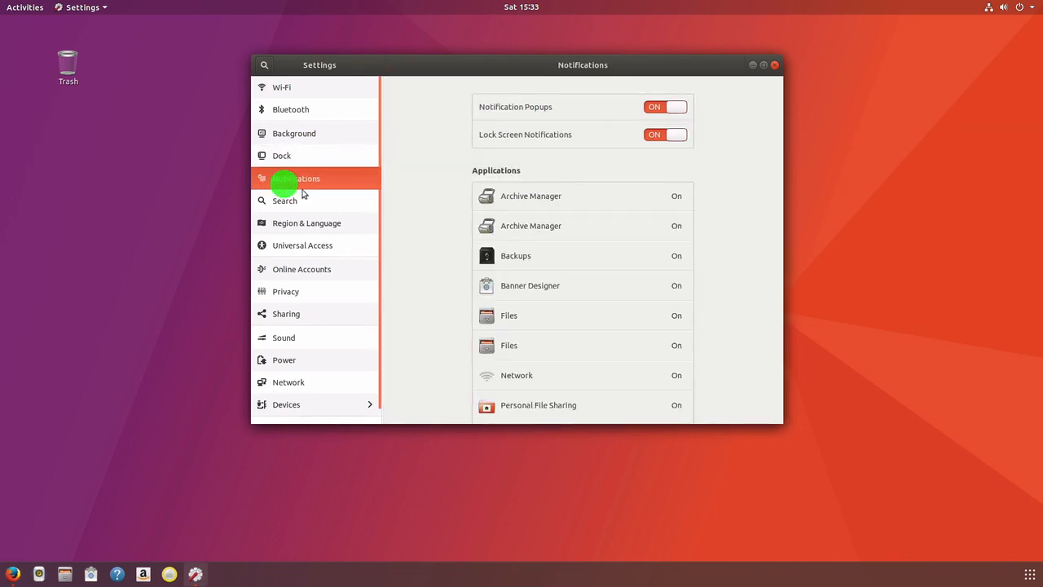
click(283, 204)
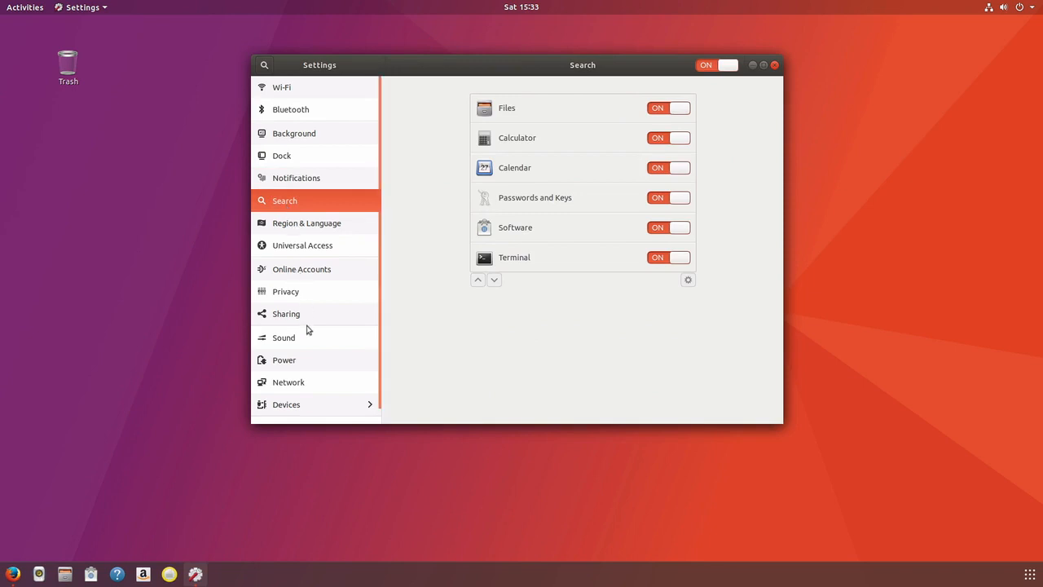
scroll(323, 352, down, 1)
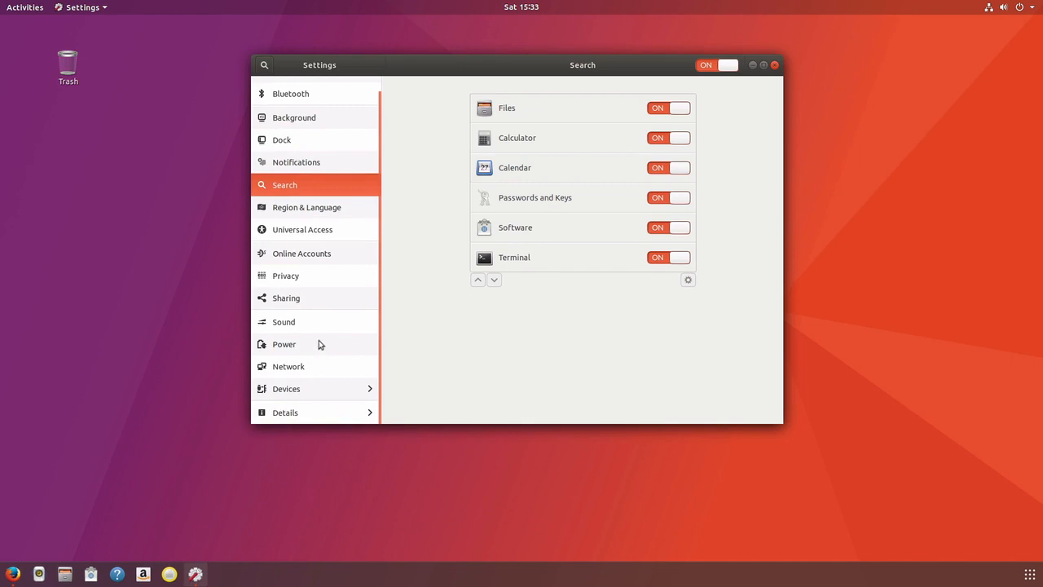
click(317, 395)
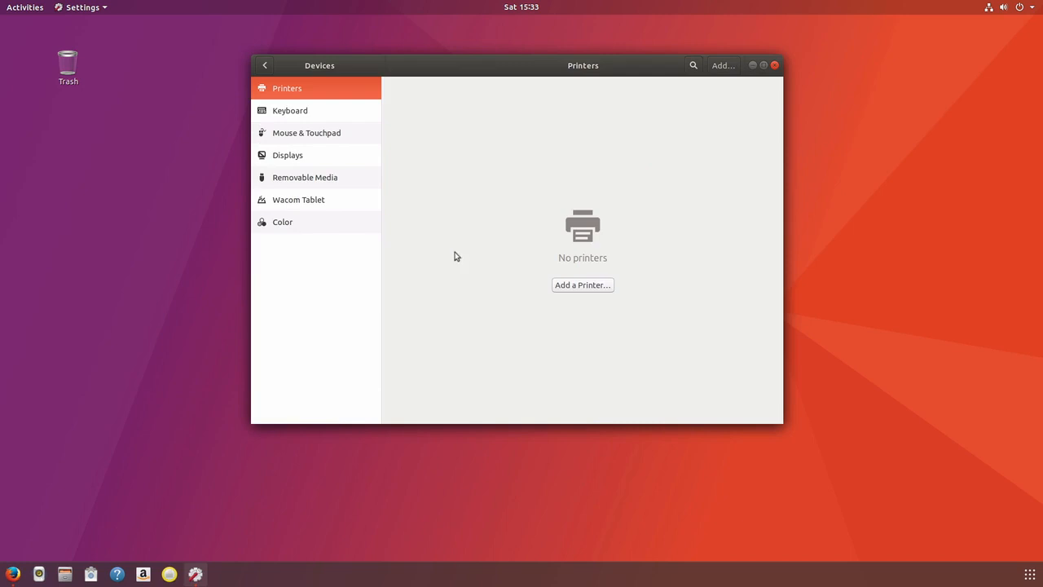
Add the detected HL-5370DW printer from the Add Printer dialog
click(582, 286)
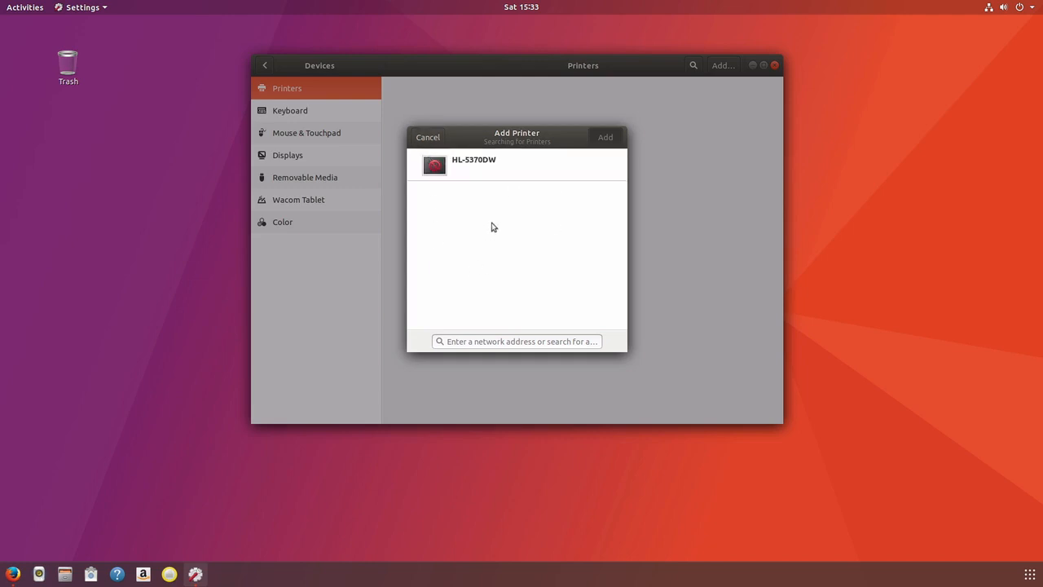
click(476, 162)
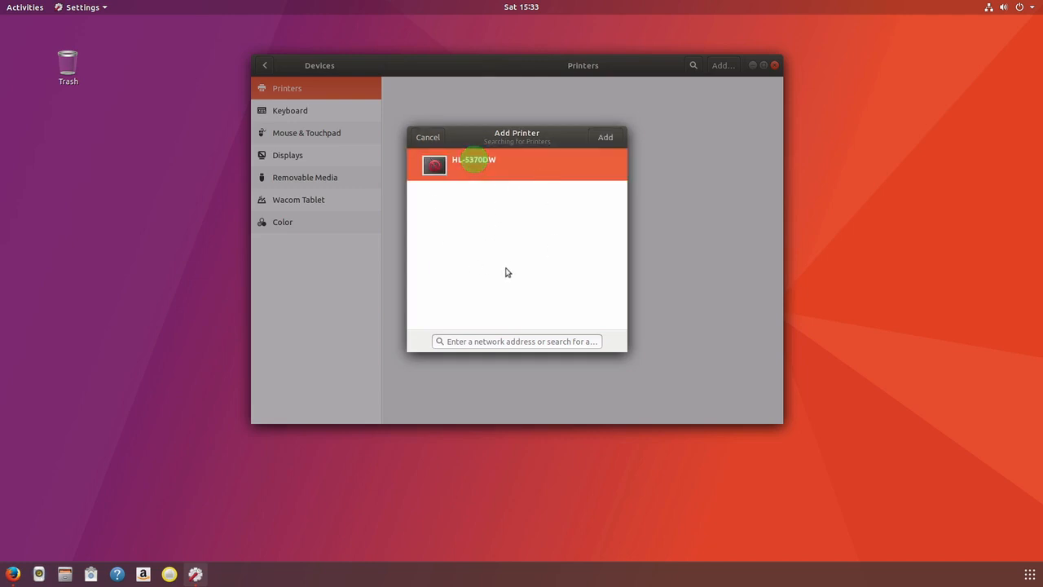
click(604, 138)
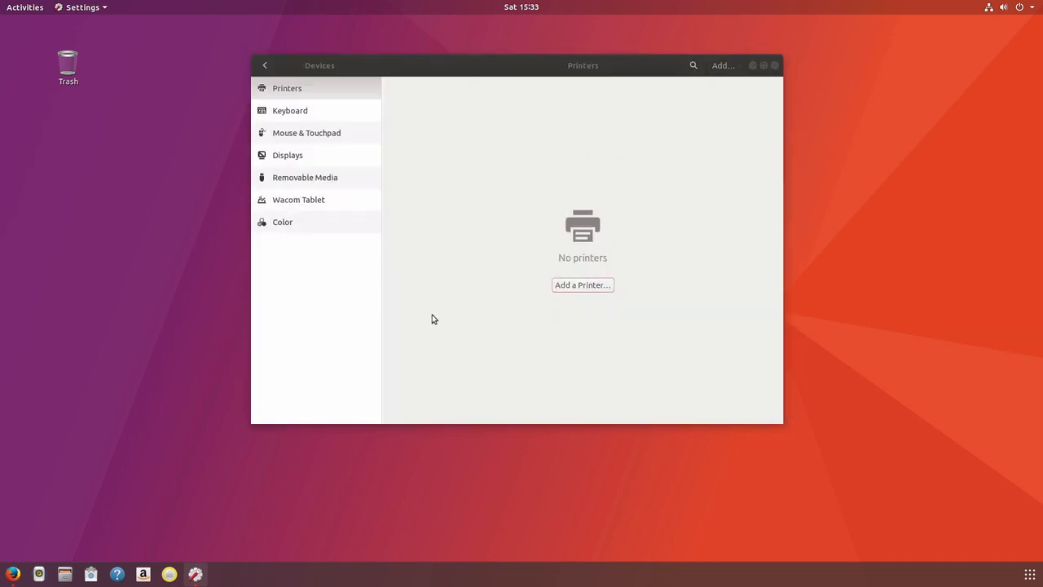
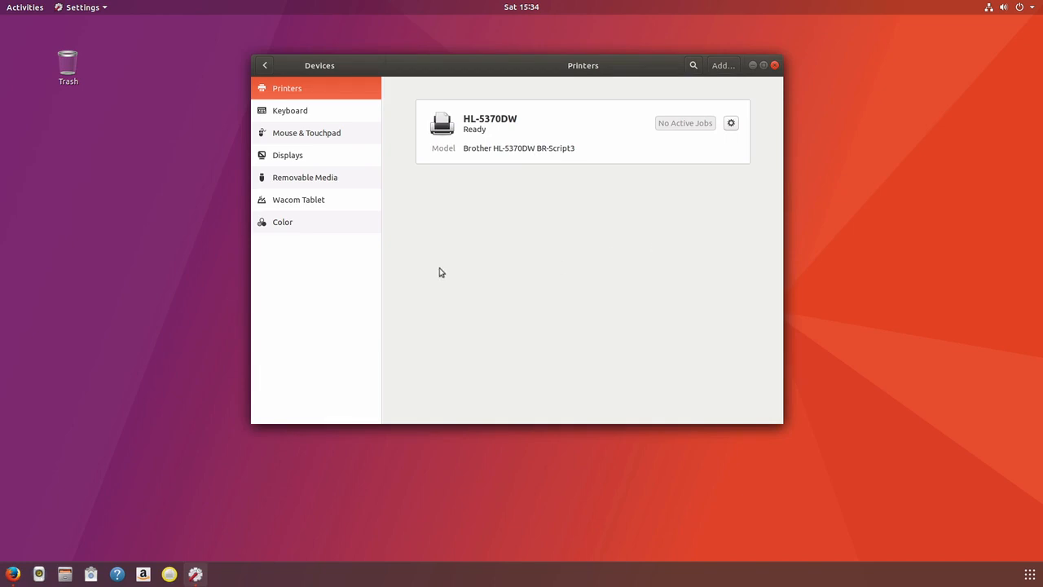
Set the HL-5370DW's Two-sided option to Long Edge (Standard), keeping paper source on Auto Select
click(731, 124)
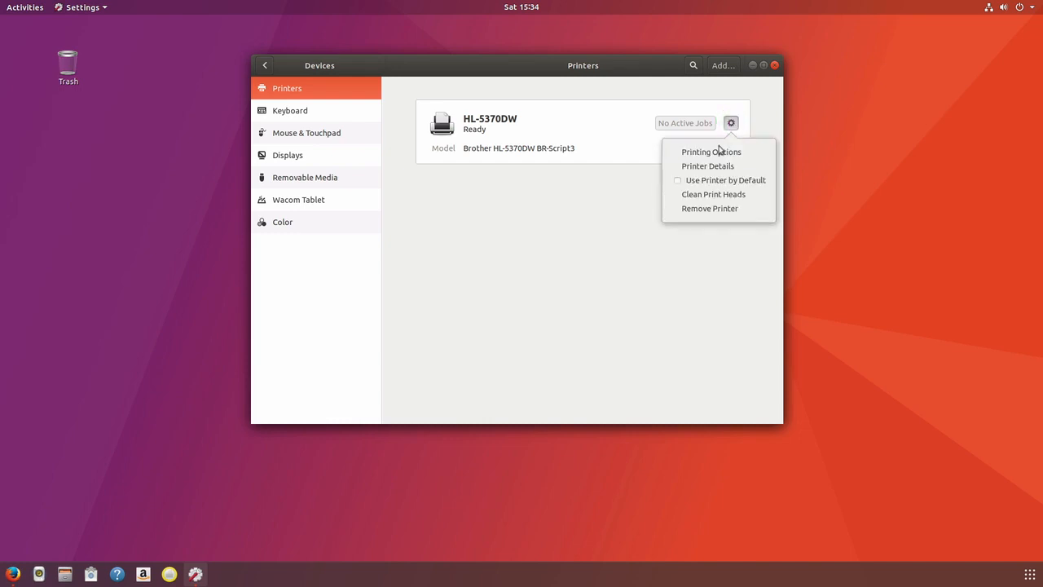
click(717, 153)
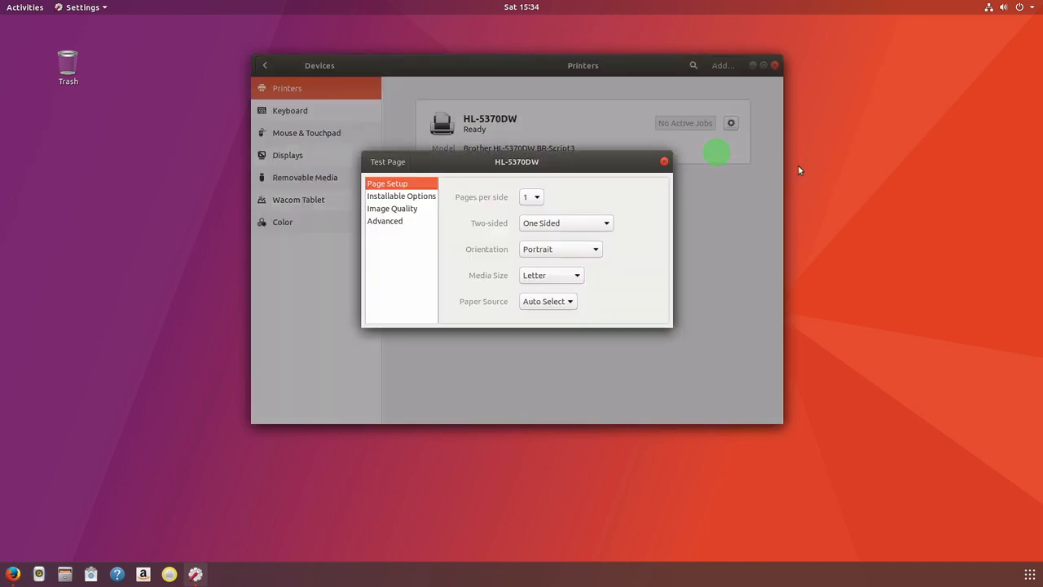
click(588, 223)
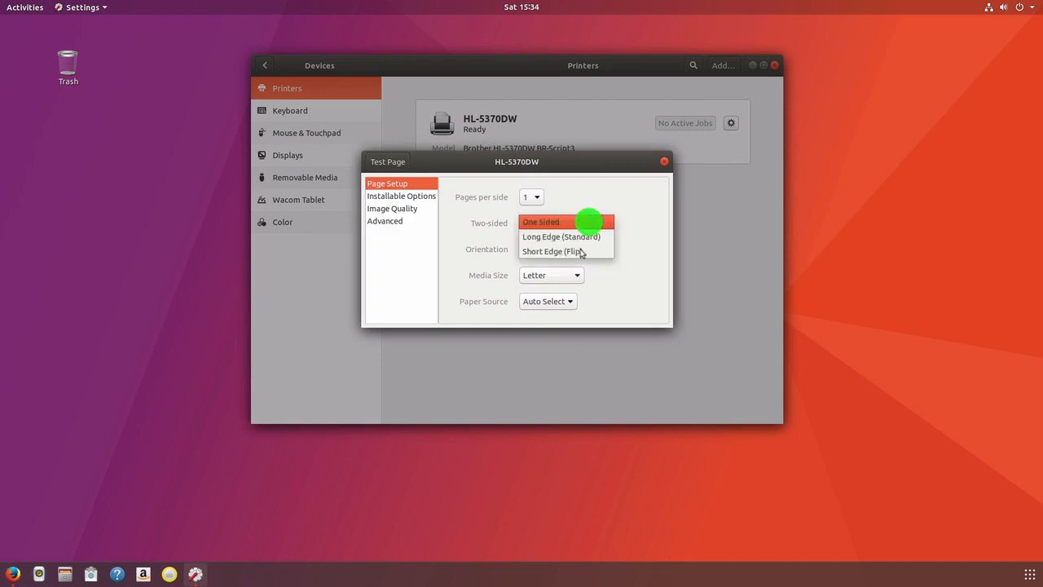
click(588, 236)
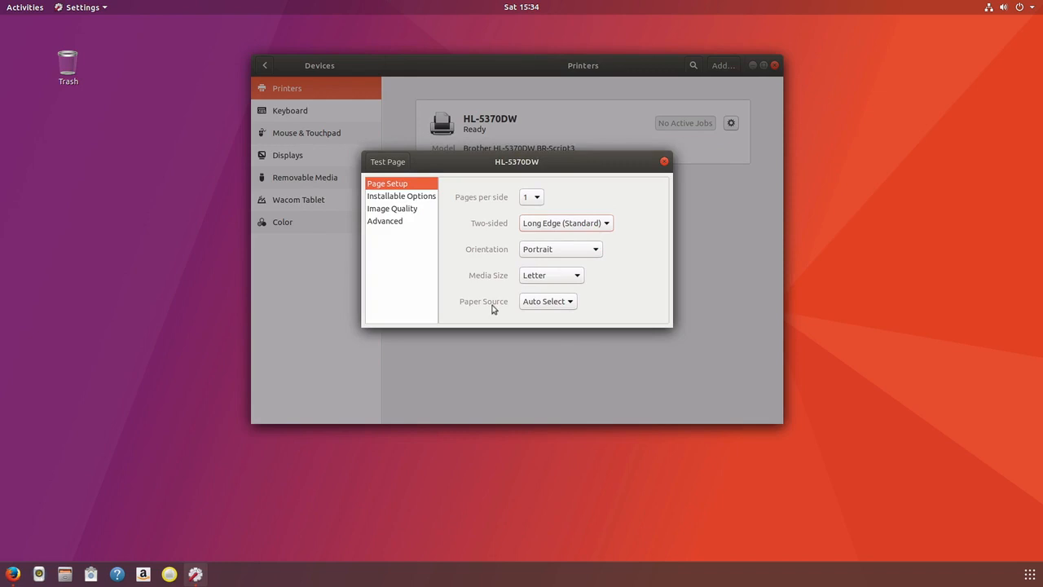
click(569, 300)
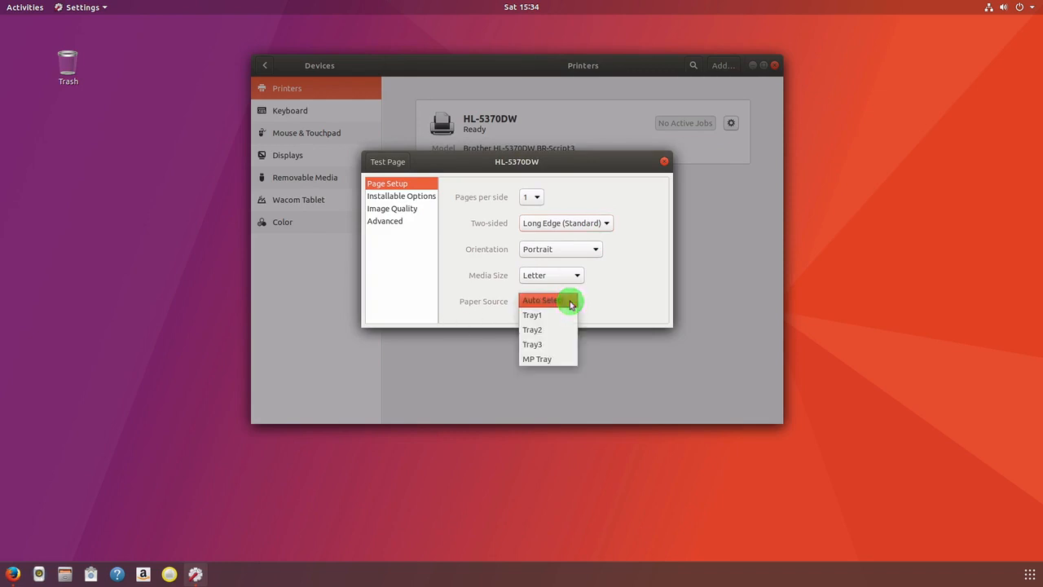
click(570, 301)
Review the installable options and image quality settings, leaving print quality at 600 dpi
click(411, 198)
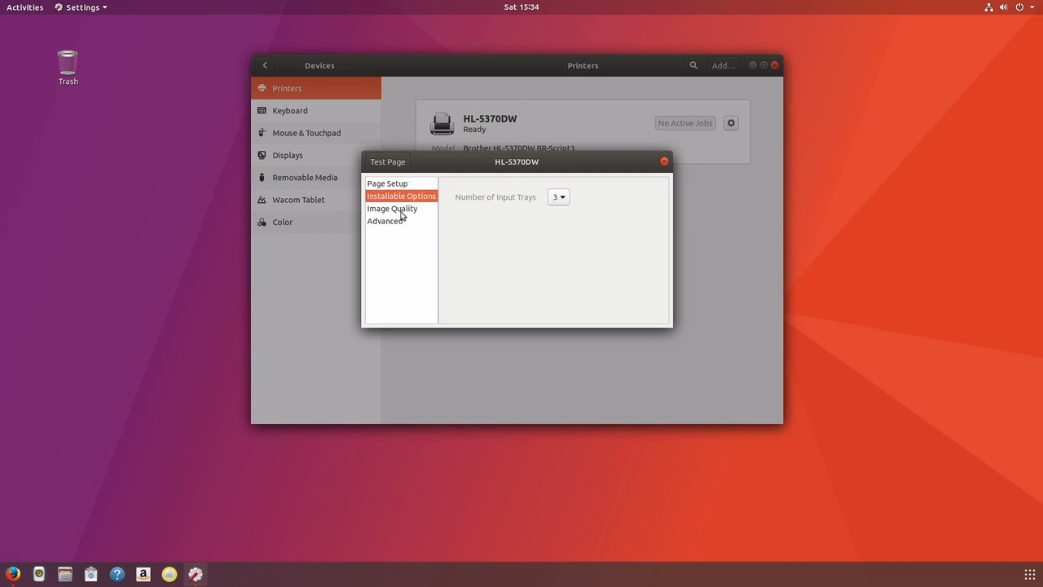
click(561, 198)
click(402, 211)
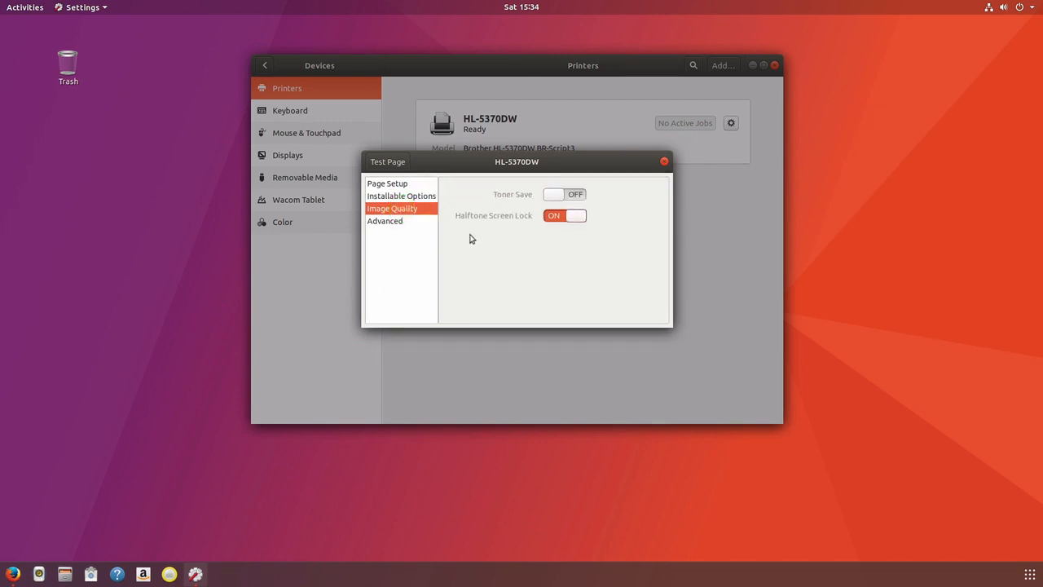
click(389, 225)
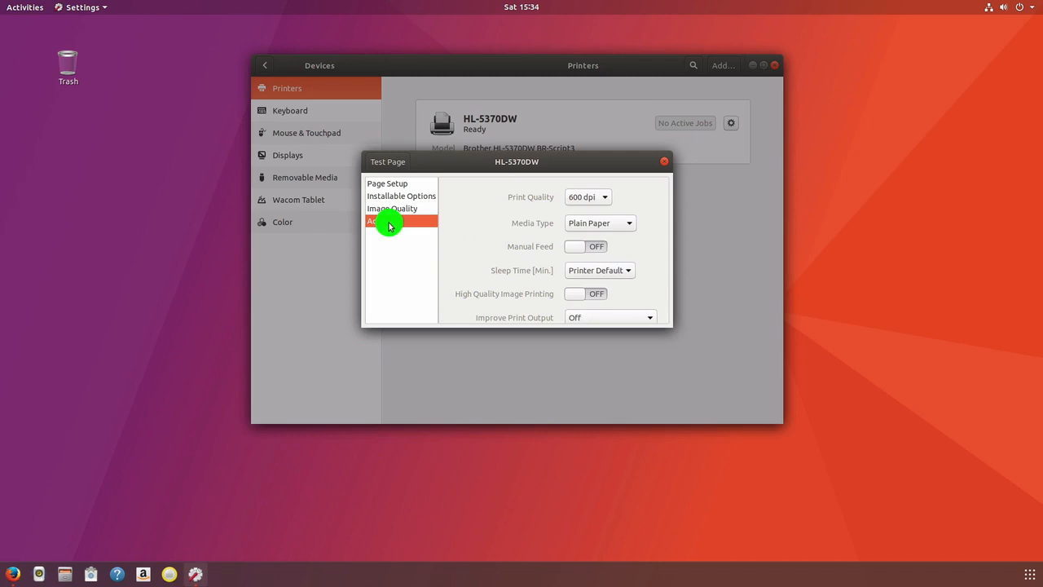
click(606, 198)
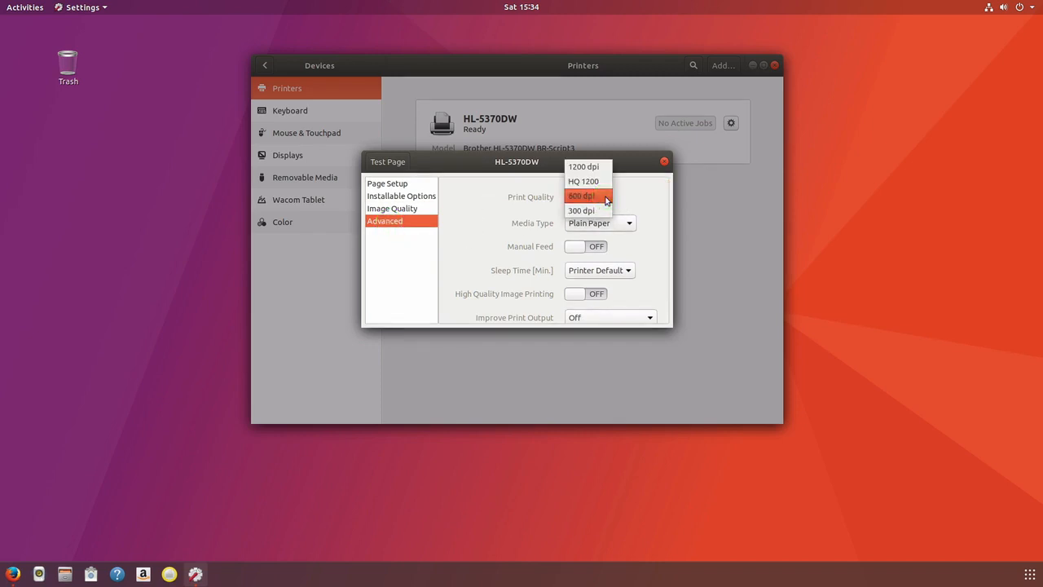
click(636, 194)
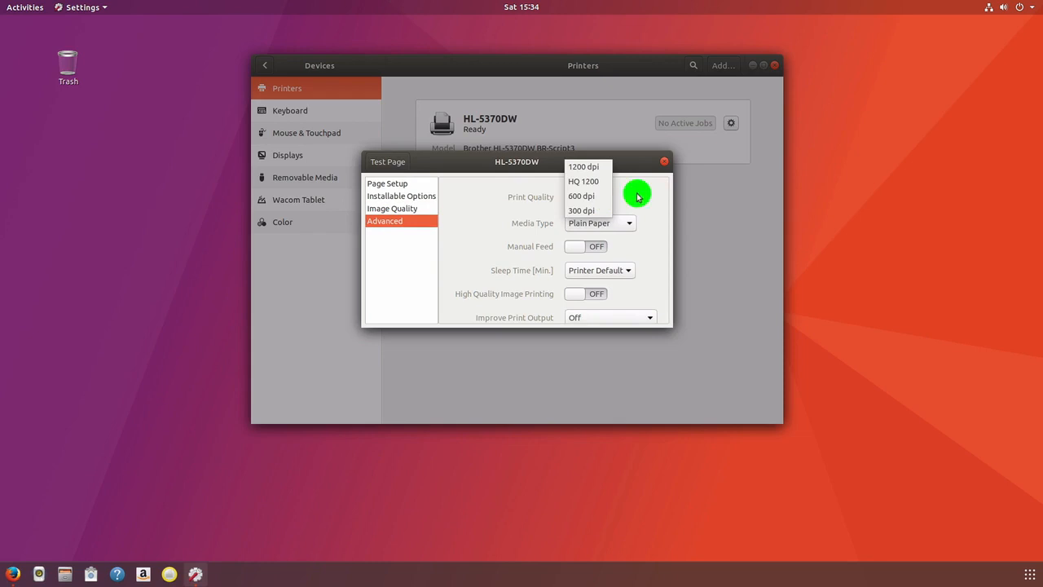
Keep media type as Plain Paper and output improvement Off, then close the printing options
drag(667, 240, 657, 277)
click(614, 185)
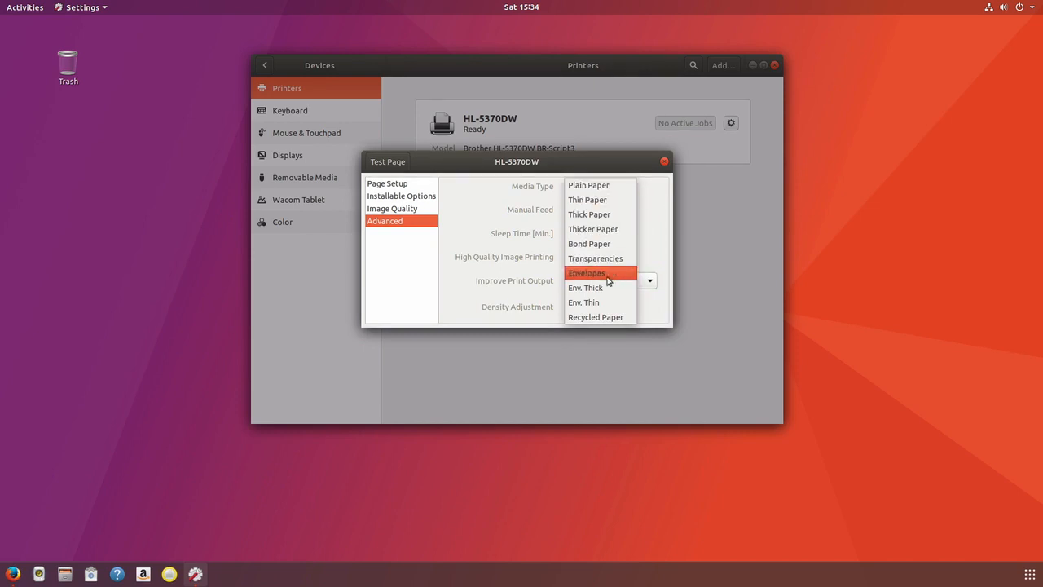
click(653, 194)
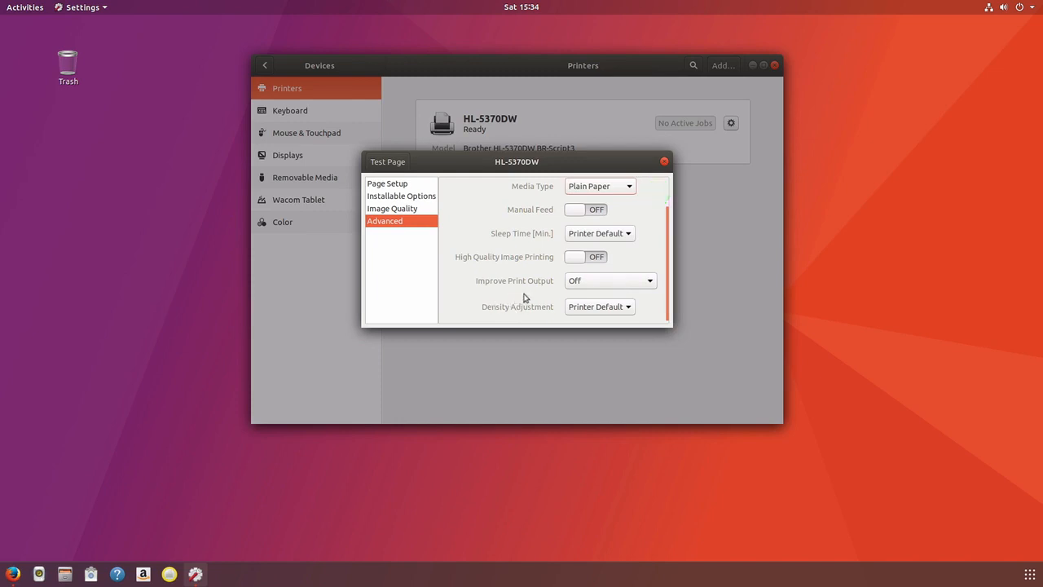
click(646, 280)
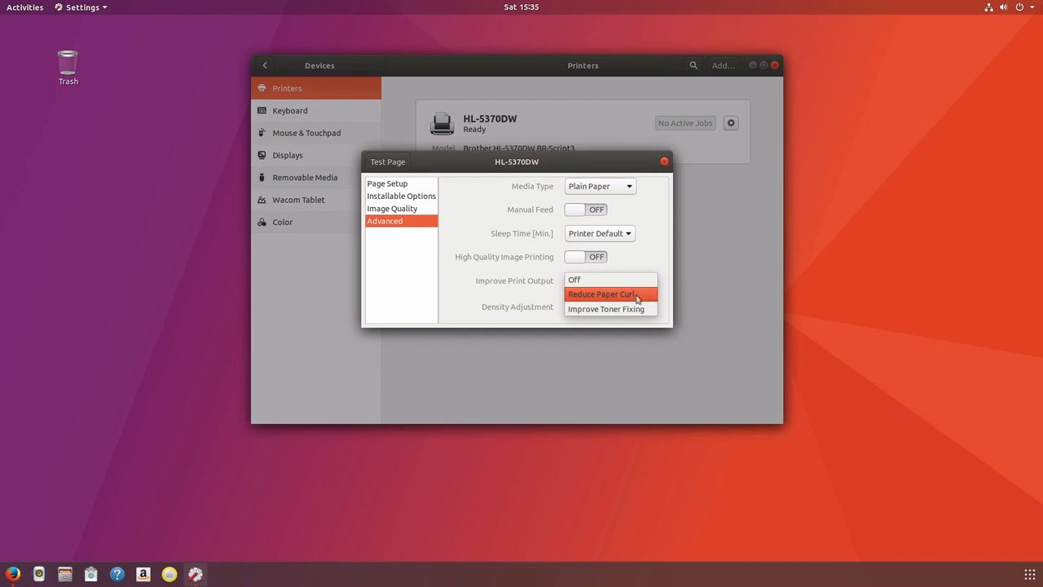
click(465, 292)
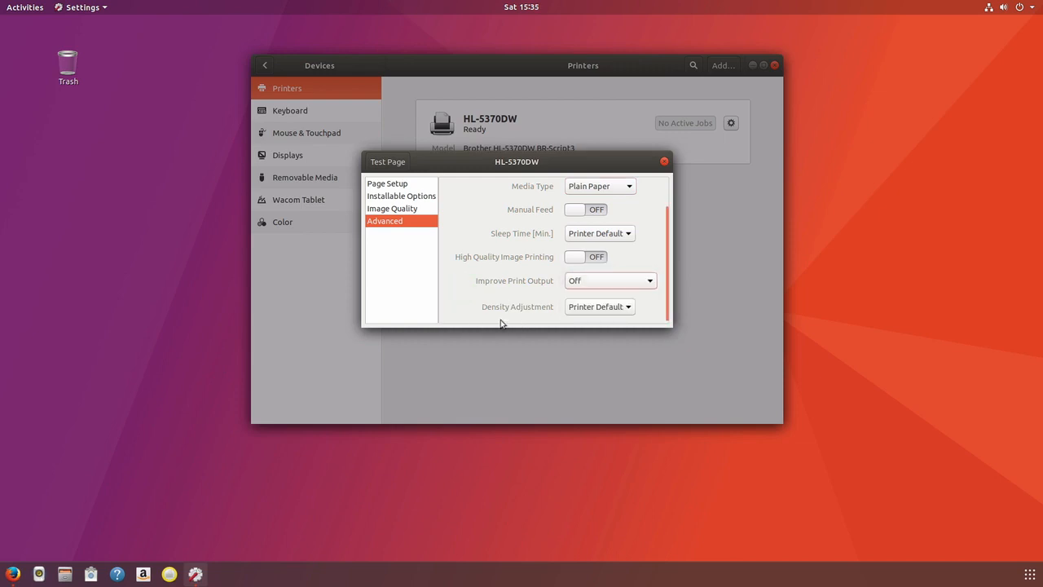
click(664, 163)
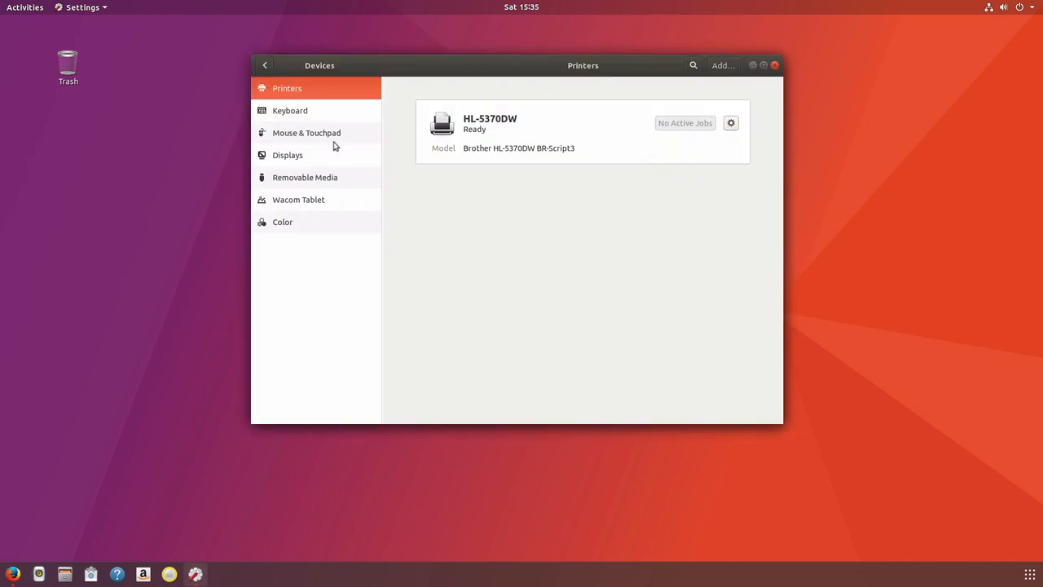
Turn Night Light on in the Displays settings
click(283, 155)
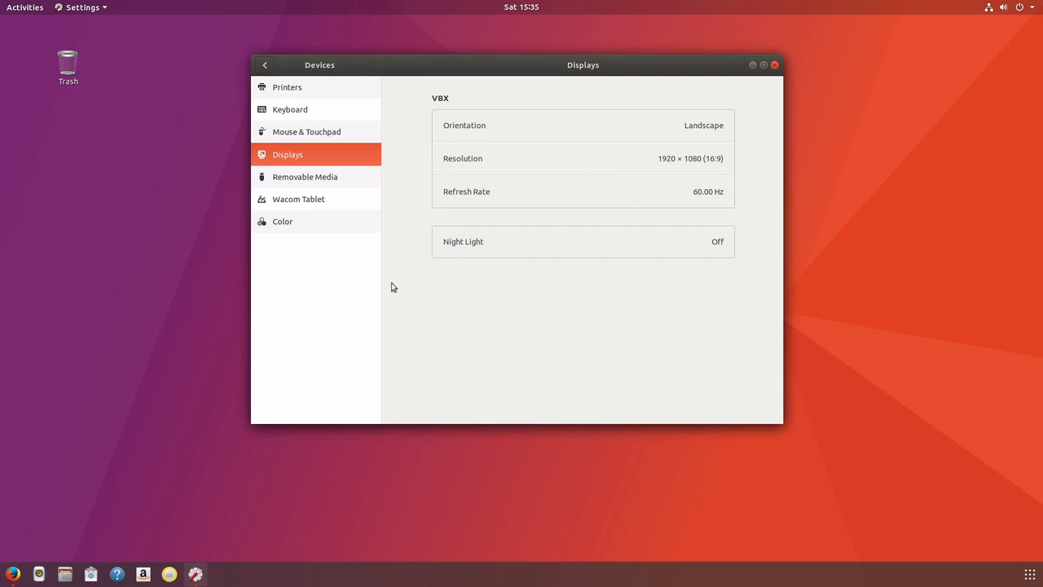
click(476, 243)
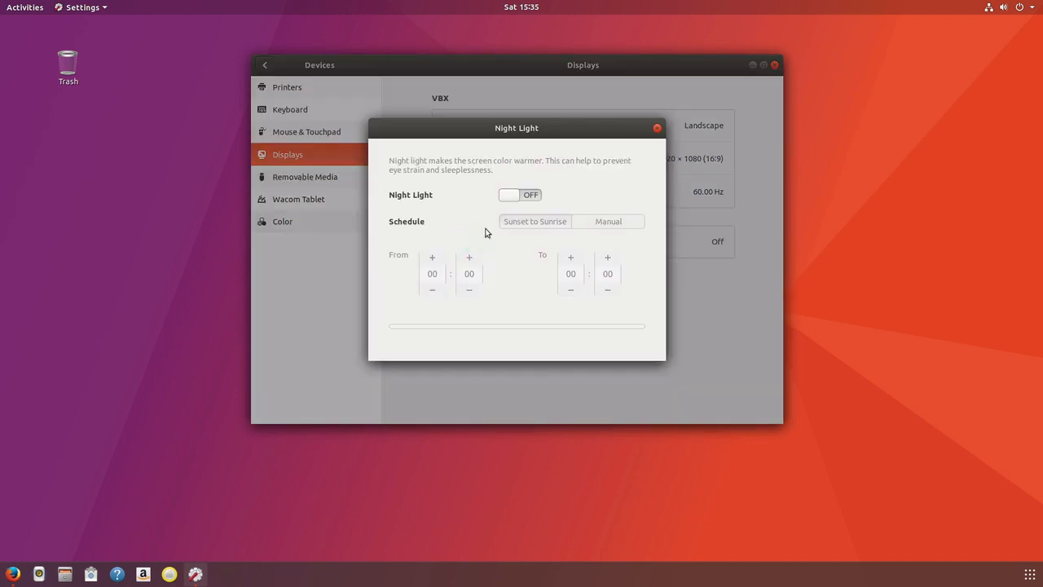
click(528, 196)
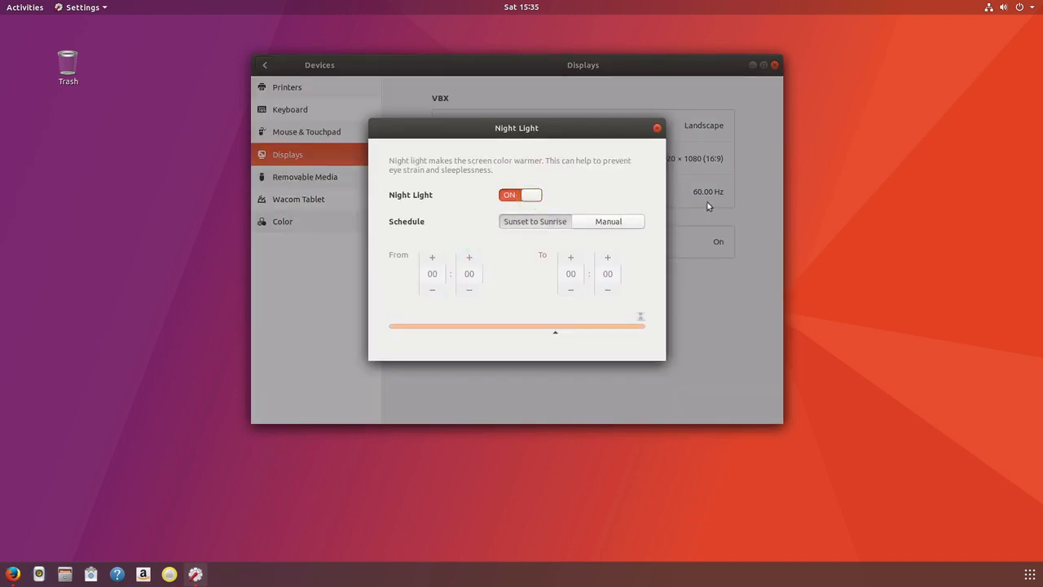
click(656, 128)
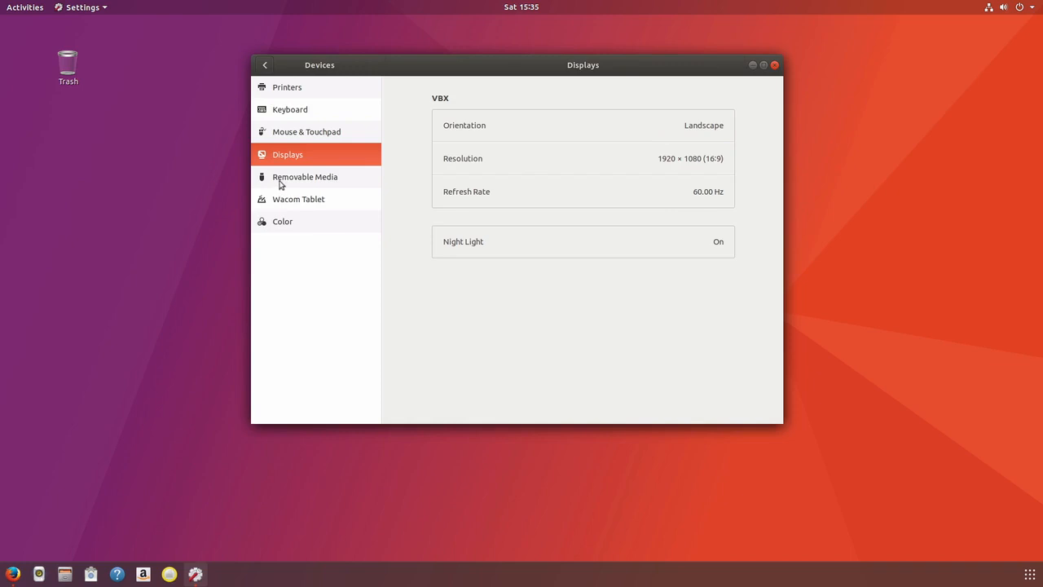
Go through Removable Media and Wacom Tablet to reach the Color page
click(278, 182)
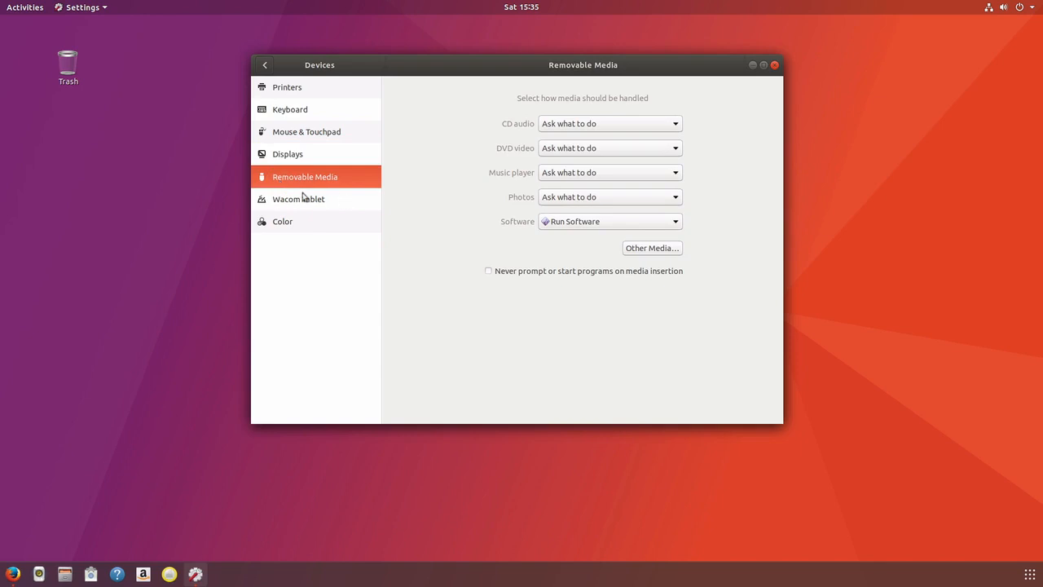
click(285, 204)
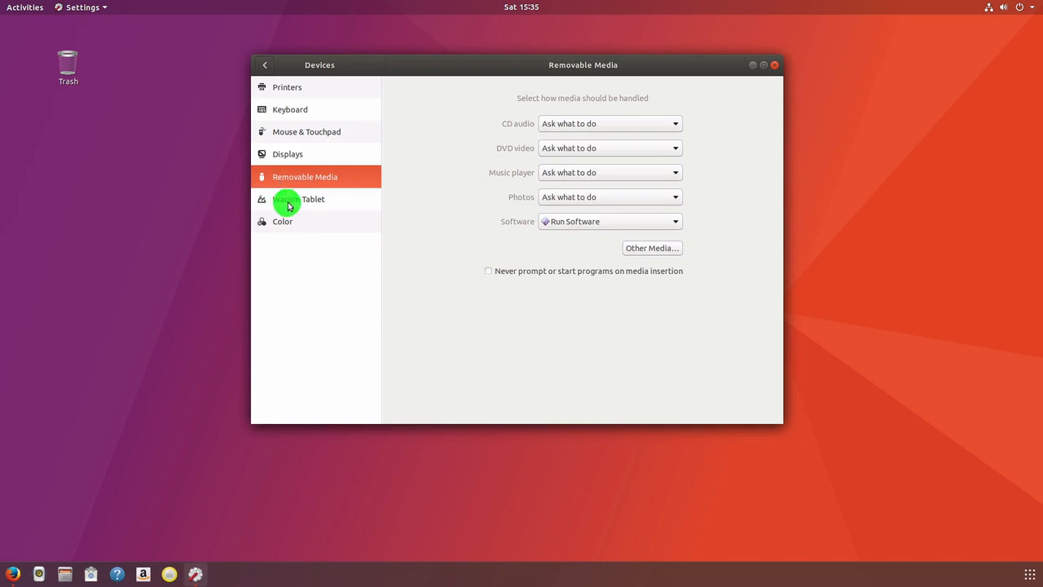
click(278, 226)
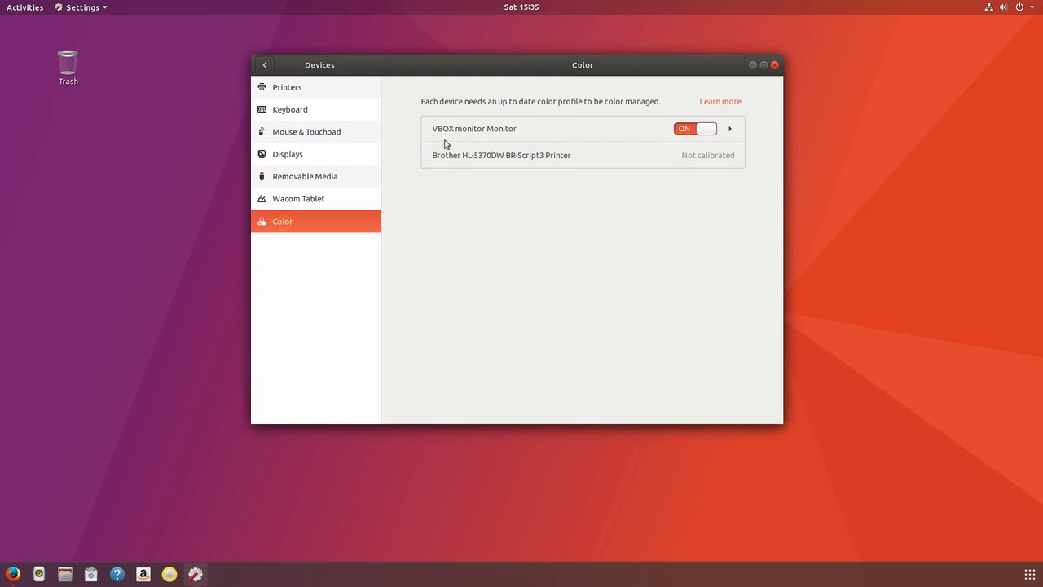
Expand the VBOX monitor's color profiles, return to the main Settings list, and close Settings
click(730, 130)
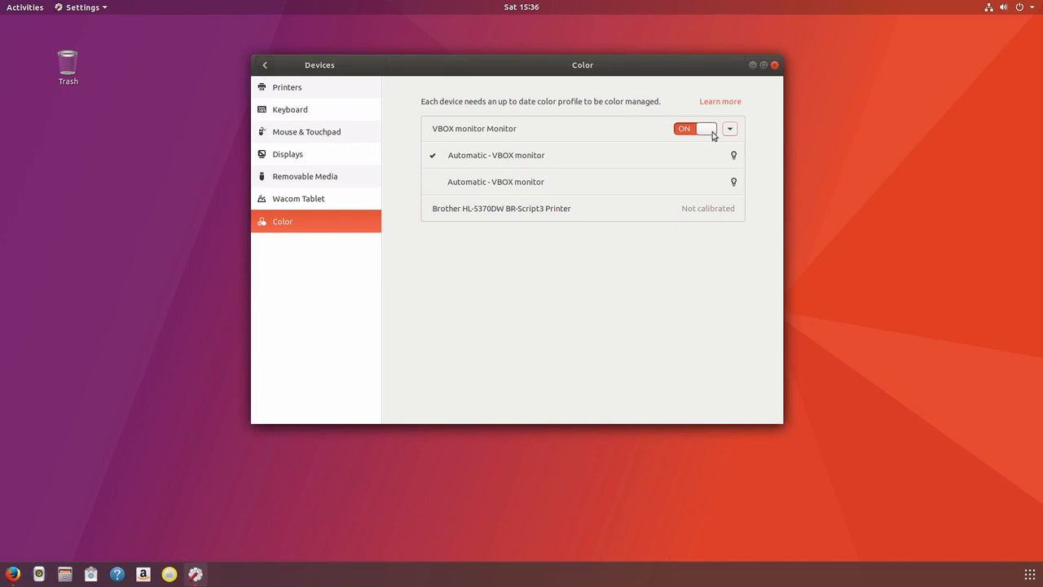
click(264, 67)
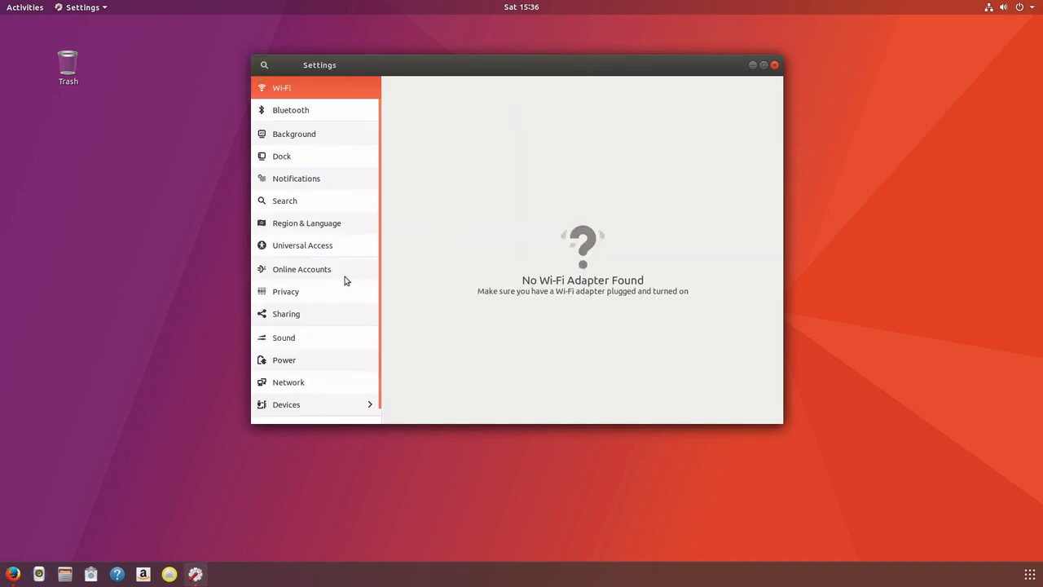
click(775, 65)
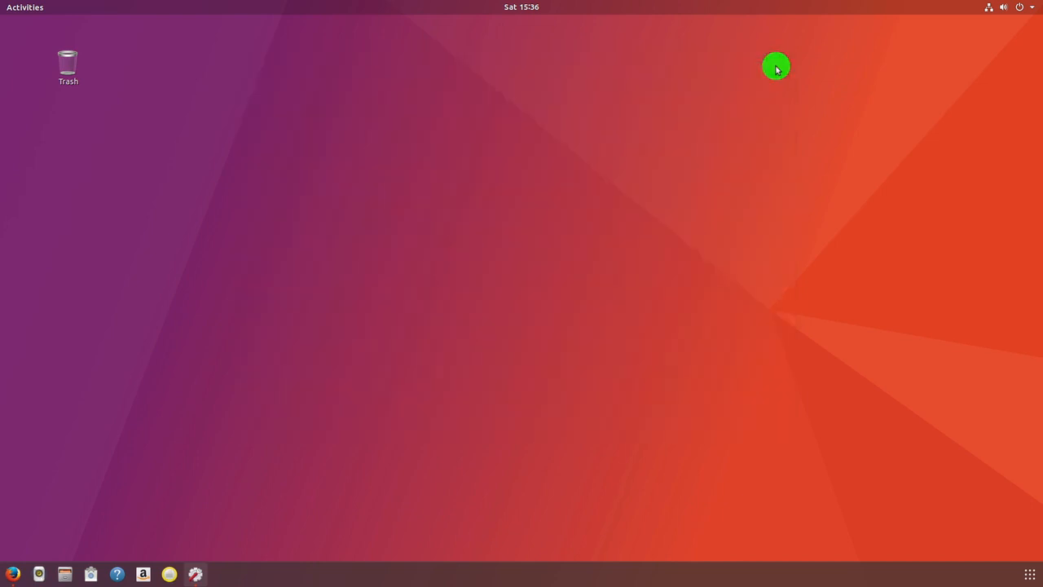